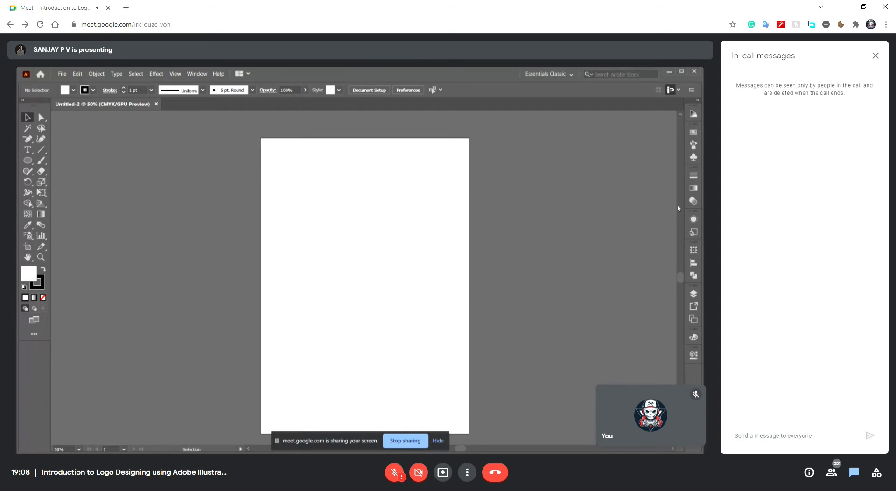
Open the document Properties as a floating panel beside the artboard
{"action": "left_click", "coordinate": [693, 353]}
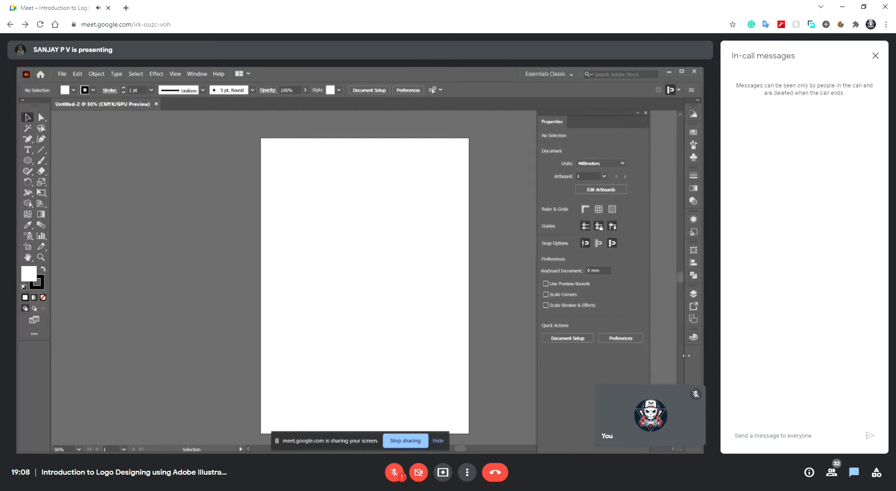
{"action": "left_click", "coordinate": [197, 74]}
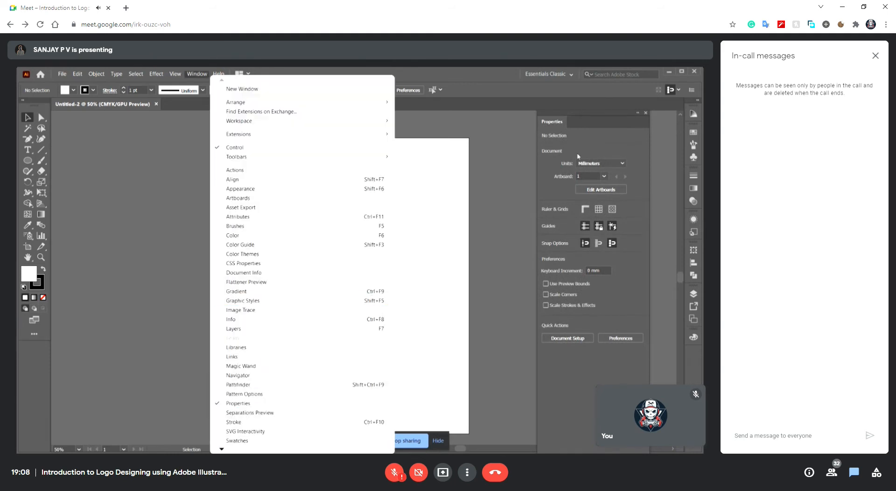
{"action": "left_click", "coordinate": [596, 135]}
Draw an ellipse about 105 mm wide and 93 mm high, place it fully on the artboard, and delete it
{"action": "left_click", "coordinate": [28, 160]}
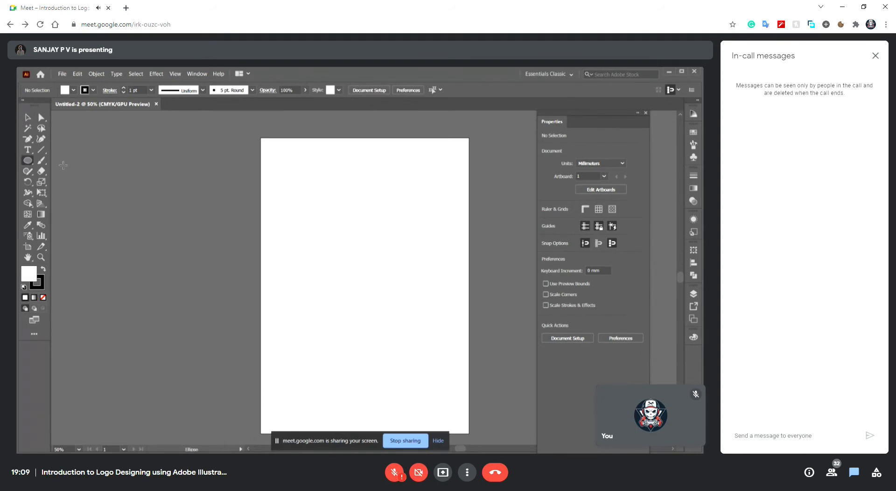
{"action": "left_click_drag", "start_coordinate": [221, 193], "coordinate": [325, 285]}
{"action": "key", "text": "v"}
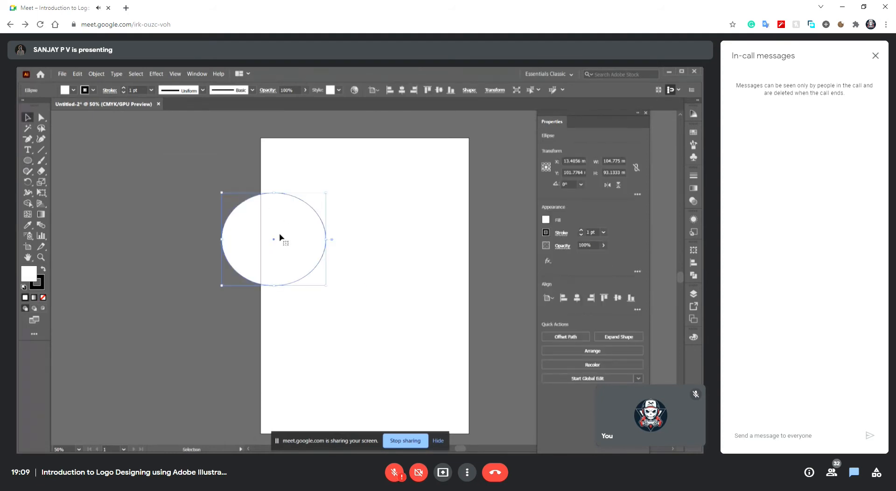
{"action": "left_click_drag", "start_coordinate": [280, 235], "coordinate": [337, 257]}
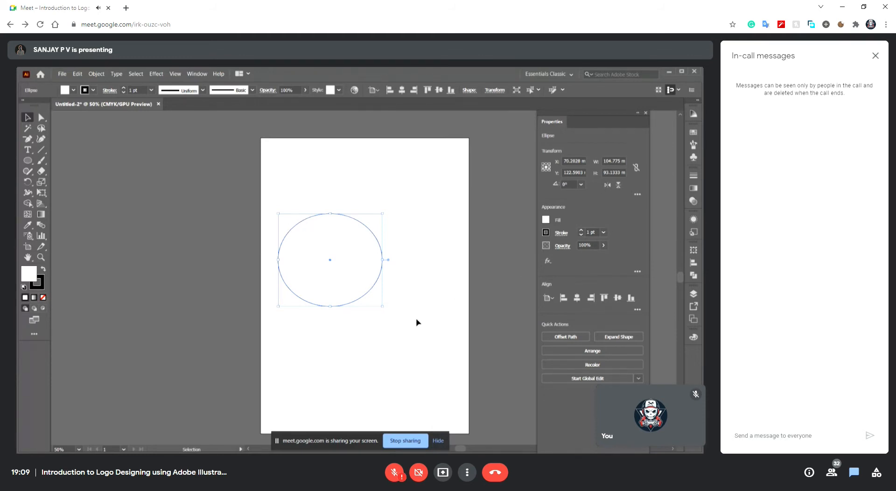
{"action": "key", "text": "Delete"}
Collapse the floating Properties panel to an icon and move it farther away from the artboard
{"action": "left_click", "coordinate": [638, 114]}
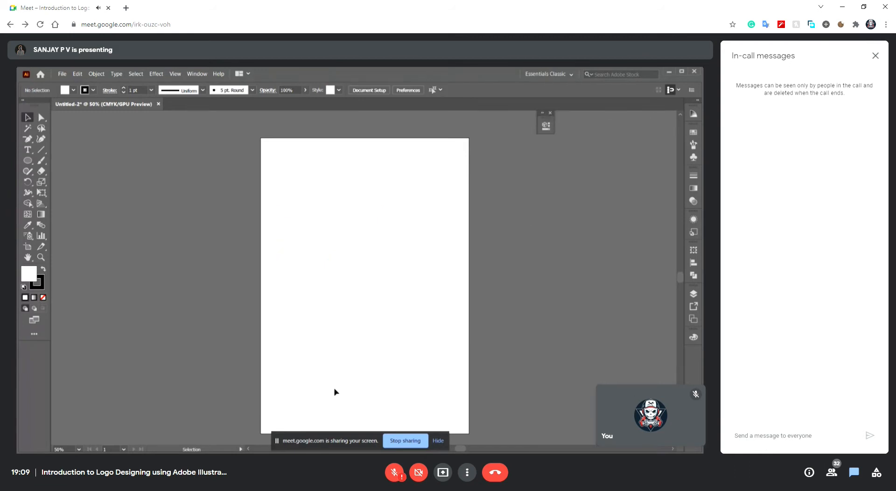
{"action": "left_click_drag", "start_coordinate": [543, 120], "coordinate": [644, 133]}
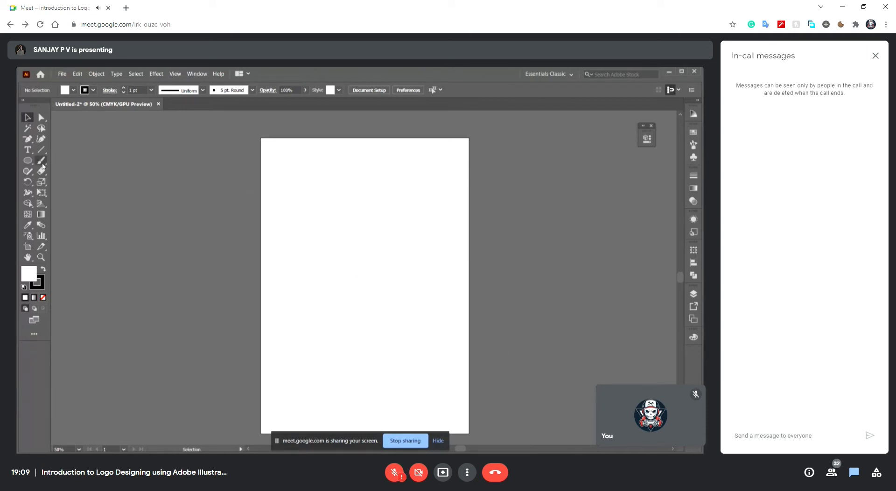
Draw a wide ellipse in the upper half of the artboard and keep it selected for transforming
{"action": "left_click", "coordinate": [28, 160]}
{"action": "left_click_drag", "start_coordinate": [273, 202], "coordinate": [394, 297]}
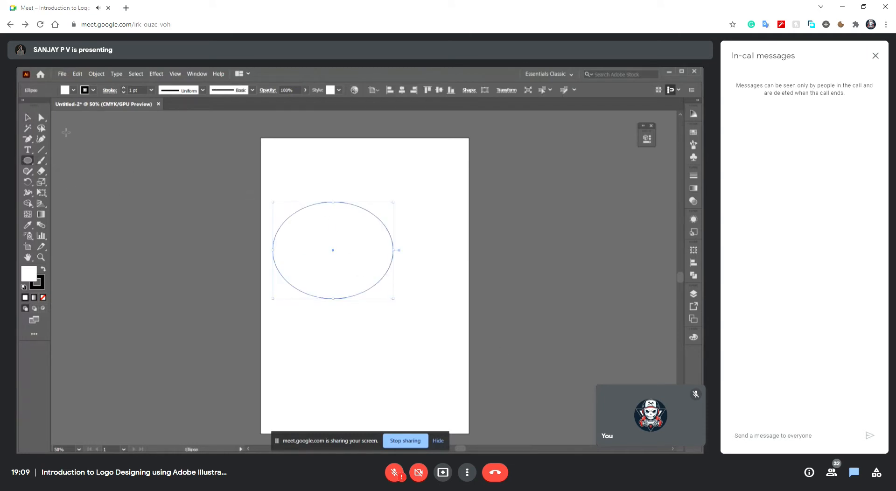
{"action": "left_click", "coordinate": [28, 118]}
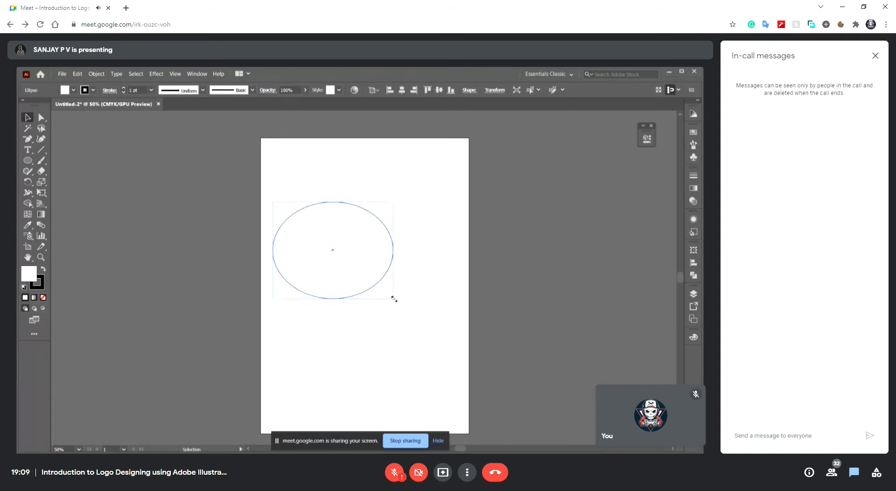
Resize the ellipse freehand by its bounding box handles into a tall, narrow shape
{"action": "left_click_drag", "start_coordinate": [395, 299], "coordinate": [442, 344]}
{"action": "left_click_drag", "start_coordinate": [444, 274], "coordinate": [371, 282]}
{"action": "left_click_drag", "start_coordinate": [326, 344], "coordinate": [331, 245]}
{"action": "left_click_drag", "start_coordinate": [385, 206], "coordinate": [192, 205]}
{"action": "left_click_drag", "start_coordinate": [255, 203], "coordinate": [372, 253]}
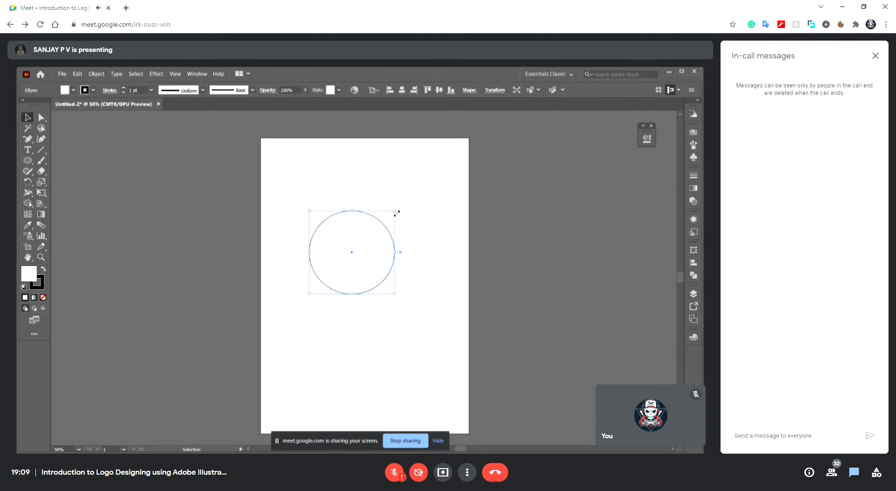
{"action": "left_click_drag", "start_coordinate": [395, 211], "coordinate": [373, 197]}
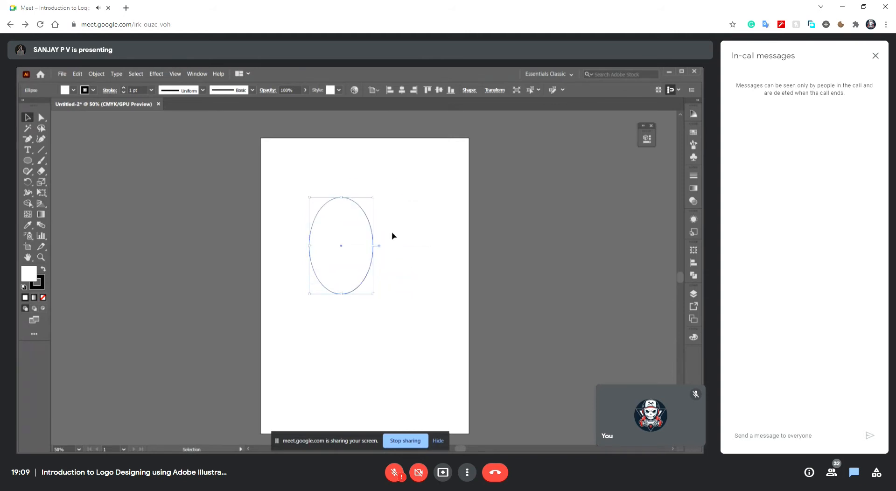
Rotate the ellipse slightly and move it to the lower part of the artboard
{"action": "left_click_drag", "start_coordinate": [379, 245], "coordinate": [349, 262]}
{"action": "left_click_drag", "start_coordinate": [322, 208], "coordinate": [322, 359]}
{"action": "left_click_drag", "start_coordinate": [348, 303], "coordinate": [350, 285]}
Clear the rotated ellipse from the artboard
{"action": "key", "text": "ctrl+z"}
{"action": "key", "text": "ctrl+z"}
{"action": "key", "text": "ctrl+z"}
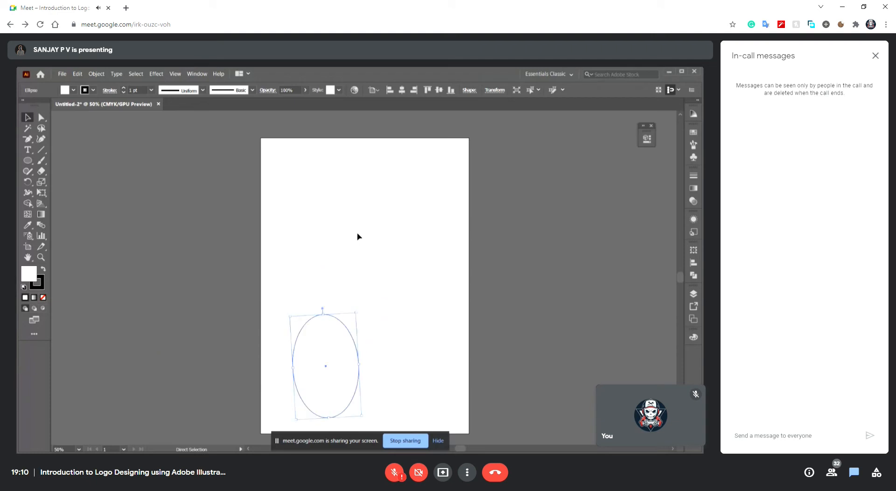
{"action": "key", "text": "ctrl+z"}
Draw a wide ellipse over the artboard's left edge and reshape it into a circle inside the artboard
{"action": "left_click", "coordinate": [28, 160]}
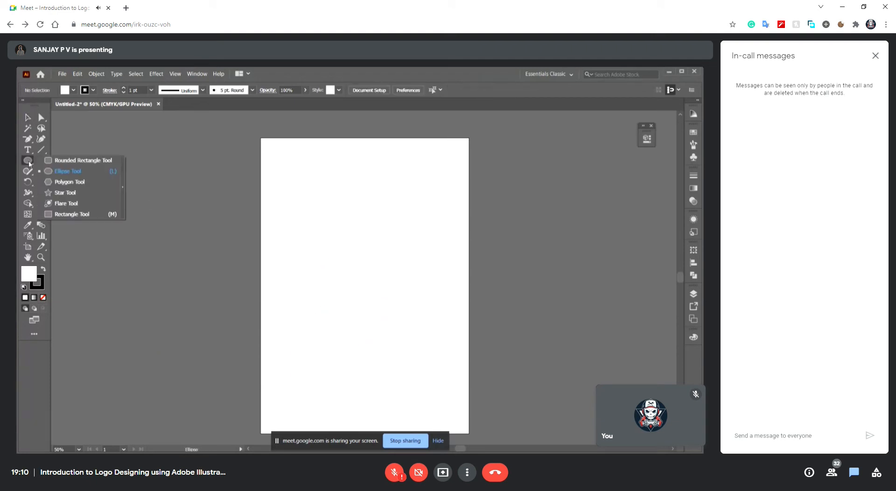
{"action": "left_click", "coordinate": [29, 160]}
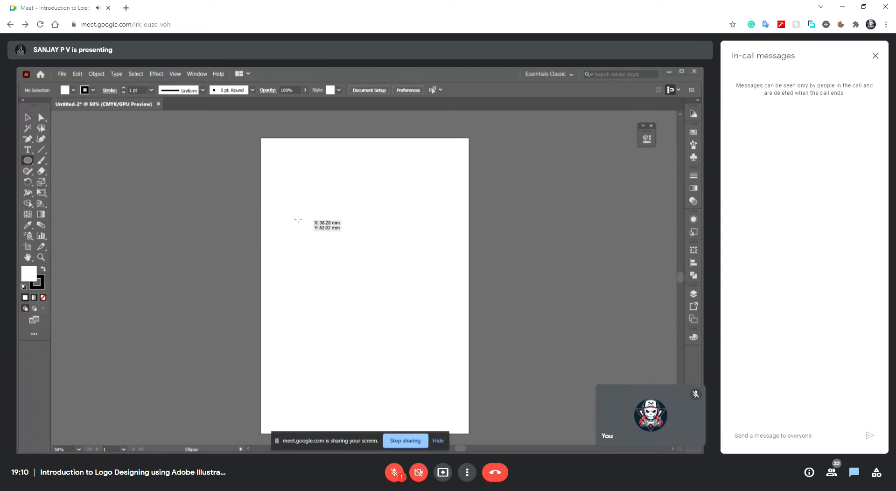
{"action": "left_click_drag", "start_coordinate": [408, 313], "coordinate": [233, 209]}
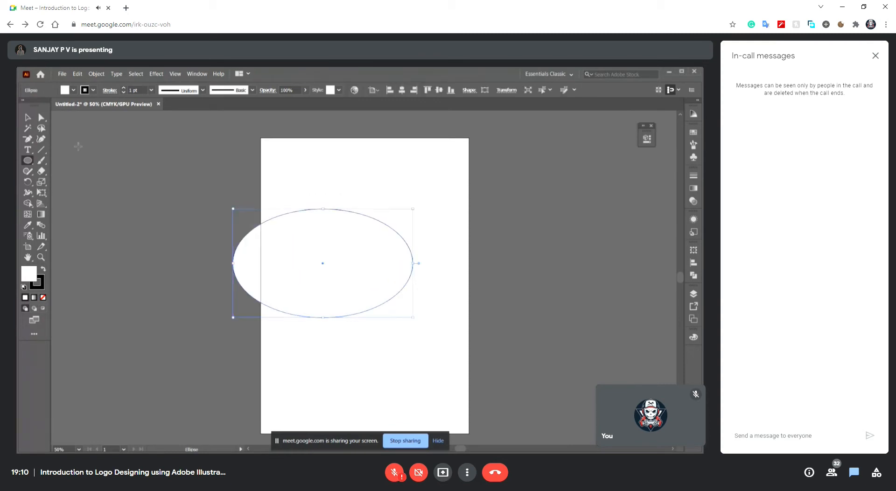
{"action": "left_click", "coordinate": [27, 117]}
{"action": "left_click_drag", "start_coordinate": [396, 280], "coordinate": [416, 307]}
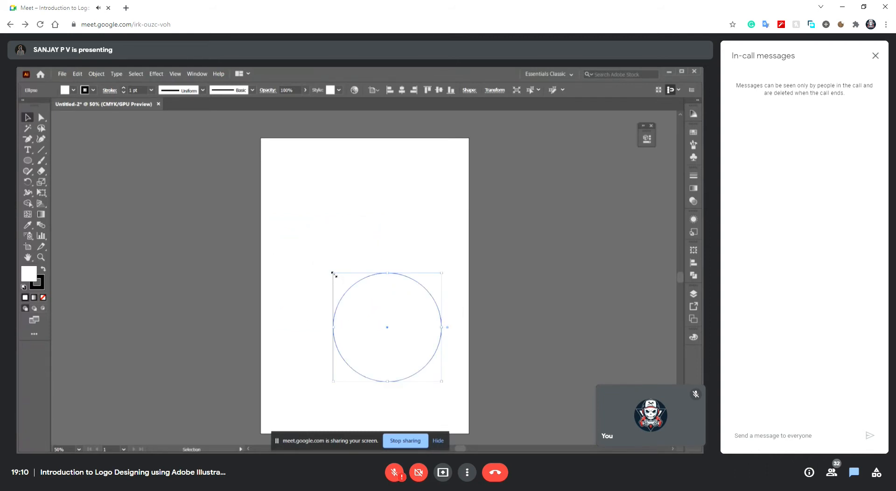
Move the circle to the middle of the artboard, keeping its proportions
{"action": "mouse_move", "coordinate": [332, 274]}
{"action": "left_mouse_down"}
{"action": "mouse_move", "coordinate": [211, 257]}
{"action": "mouse_move", "coordinate": [272, 231]}
{"action": "mouse_move", "coordinate": [267, 240]}
{"action": "mouse_move", "coordinate": [332, 273]}
{"action": "left_mouse_up"}
{"action": "left_click_drag", "start_coordinate": [387, 327], "coordinate": [350, 293]}
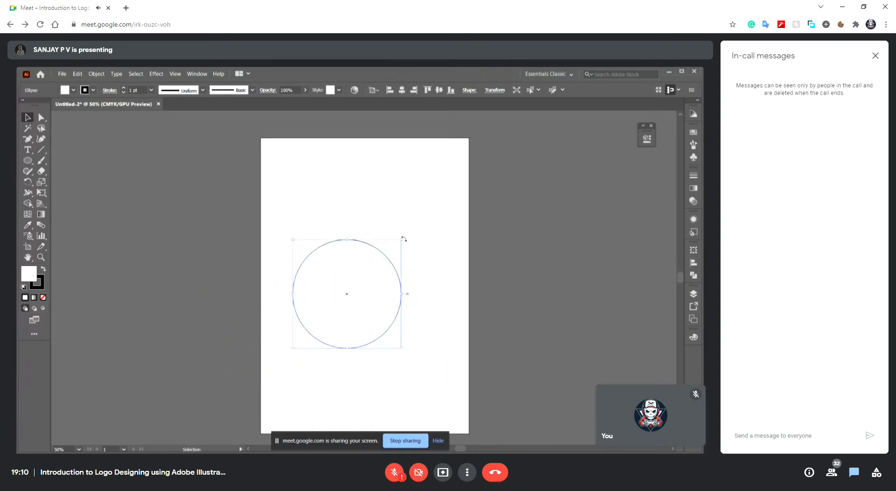
{"action": "key", "text": "shift"}
{"action": "mouse_move", "coordinate": [402, 240]}
{"action": "left_mouse_down"}
{"action": "mouse_move", "coordinate": [530, 127]}
{"action": "mouse_move", "coordinate": [450, 240]}
{"action": "mouse_move", "coordinate": [531, 136]}
{"action": "mouse_move", "coordinate": [459, 236]}
{"action": "mouse_move", "coordinate": [500, 180]}
{"action": "mouse_move", "coordinate": [458, 182]}
{"action": "mouse_move", "coordinate": [430, 234]}
{"action": "mouse_move", "coordinate": [409, 237]}
{"action": "left_mouse_up"}
{"action": "left_click_drag", "start_coordinate": [394, 274], "coordinate": [406, 269]}
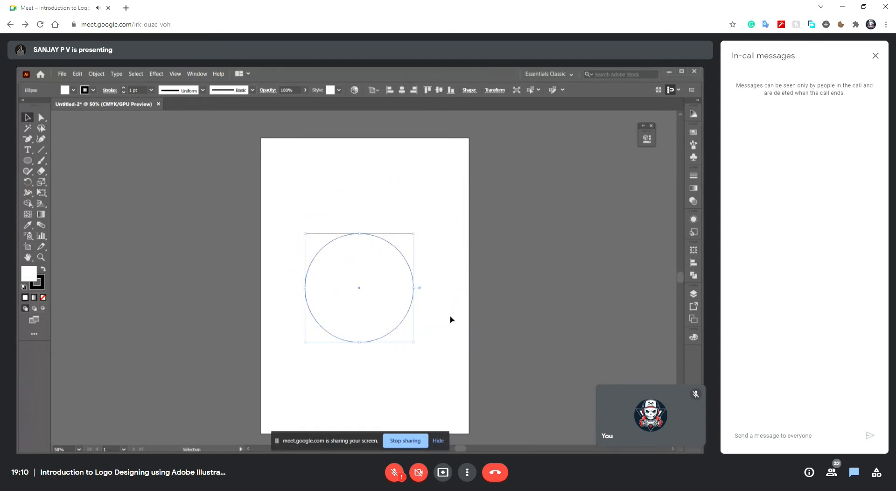
Select the whole circle with the Selection tool, deselect it, and select it again by its outline
{"action": "left_click", "coordinate": [40, 119]}
{"action": "left_click", "coordinate": [28, 117]}
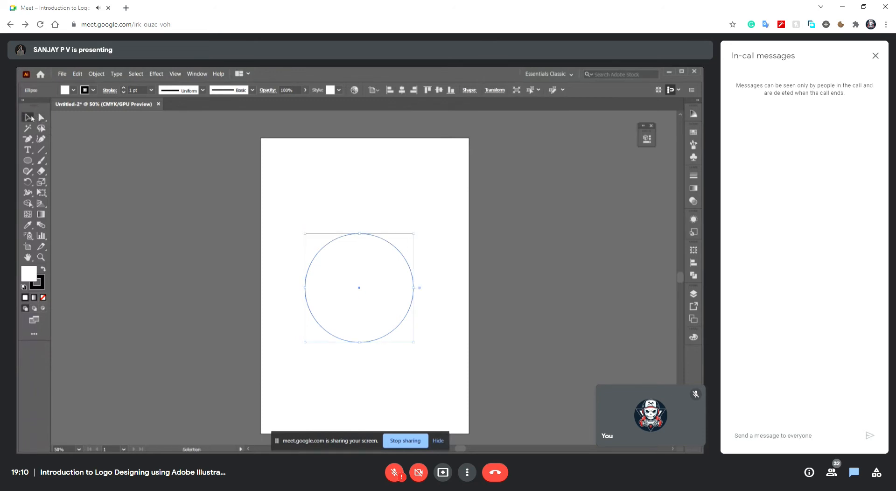
{"action": "left_click_drag", "start_coordinate": [187, 164], "coordinate": [474, 369]}
{"action": "left_click", "coordinate": [293, 214]}
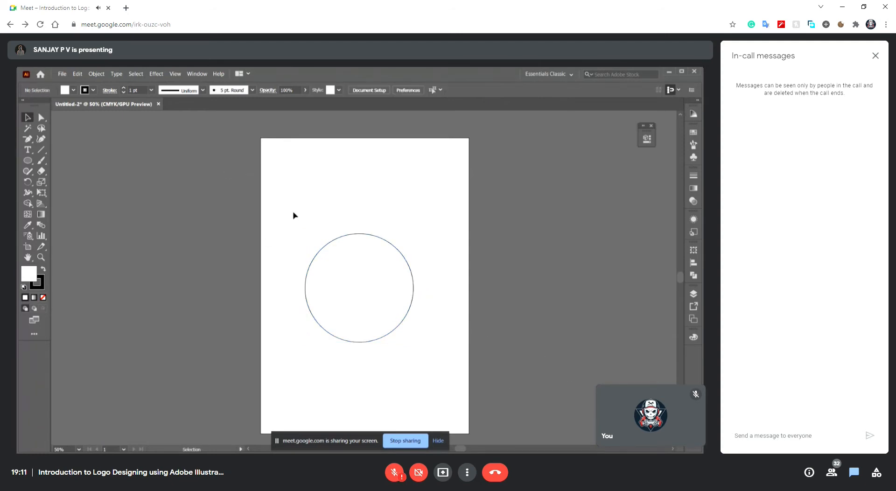
{"action": "left_click", "coordinate": [412, 306]}
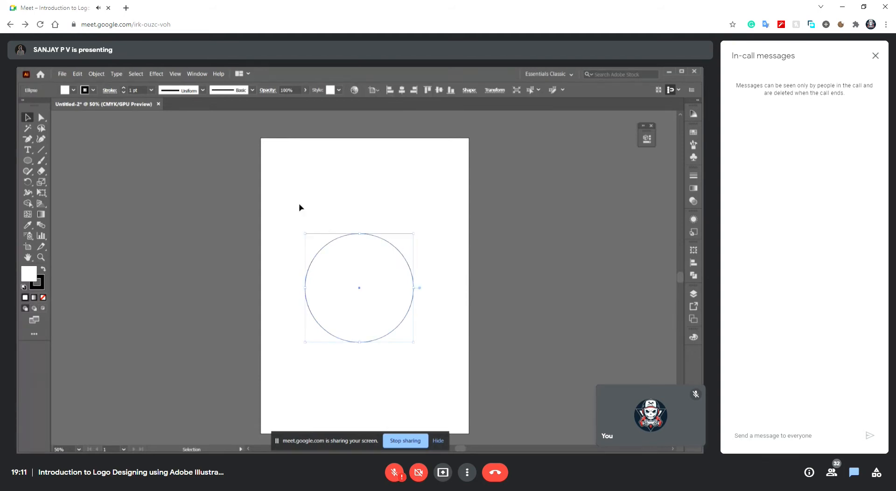
Distort the circle by moving individual anchor points with the Direct Selection tool, and delete the resulting shape
{"action": "left_click", "coordinate": [41, 117]}
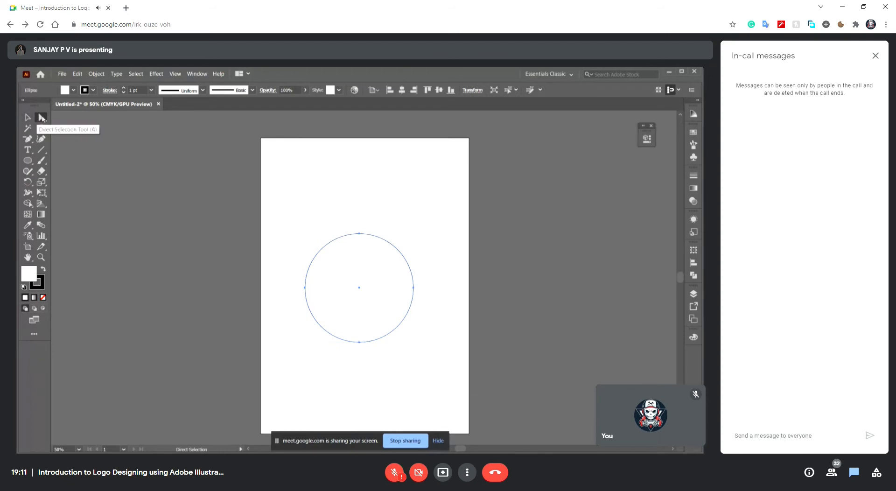
{"action": "left_click_drag", "start_coordinate": [360, 236], "coordinate": [409, 219]}
{"action": "left_click", "coordinate": [356, 185]}
{"action": "left_click_drag", "start_coordinate": [359, 244], "coordinate": [422, 281]}
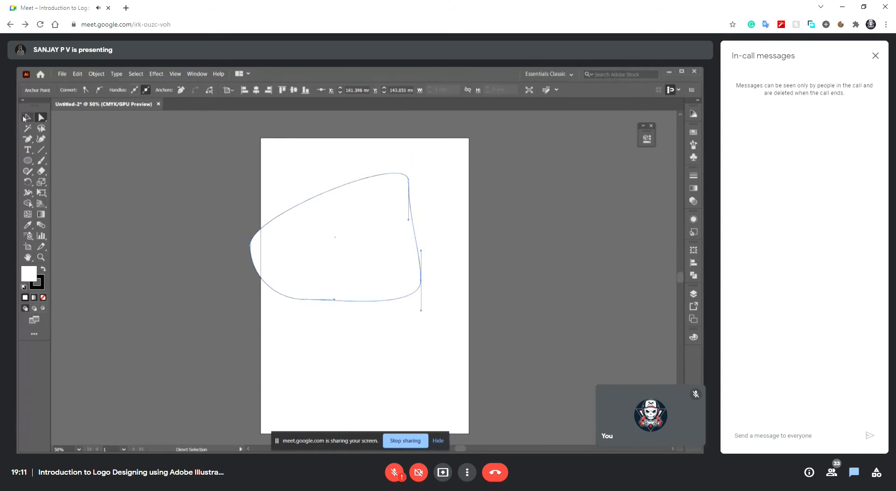
{"action": "left_click", "coordinate": [27, 117]}
{"action": "key", "text": "Delete"}
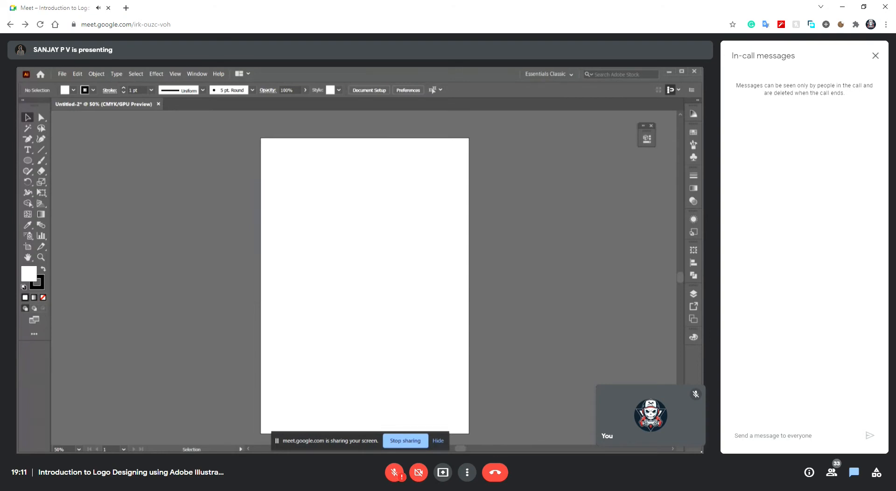
Draw a closed flame-like outline with curved segments in the middle of the artboard using the Pen tool
{"action": "left_click", "coordinate": [29, 139]}
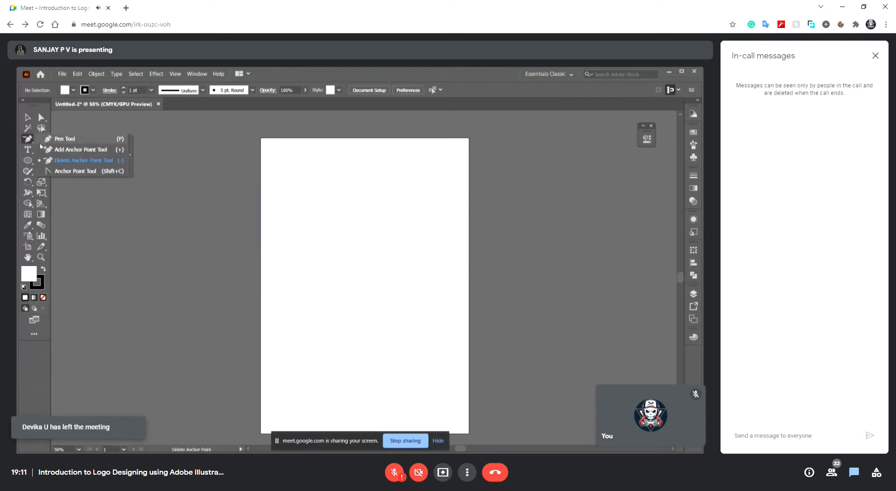
{"action": "left_click", "coordinate": [52, 139]}
{"action": "left_click", "coordinate": [357, 201]}
{"action": "left_click_drag", "start_coordinate": [342, 213], "coordinate": [314, 269]}
{"action": "left_click_drag", "start_coordinate": [312, 273], "coordinate": [322, 343]}
{"action": "left_click_drag", "start_coordinate": [344, 347], "coordinate": [403, 314]}
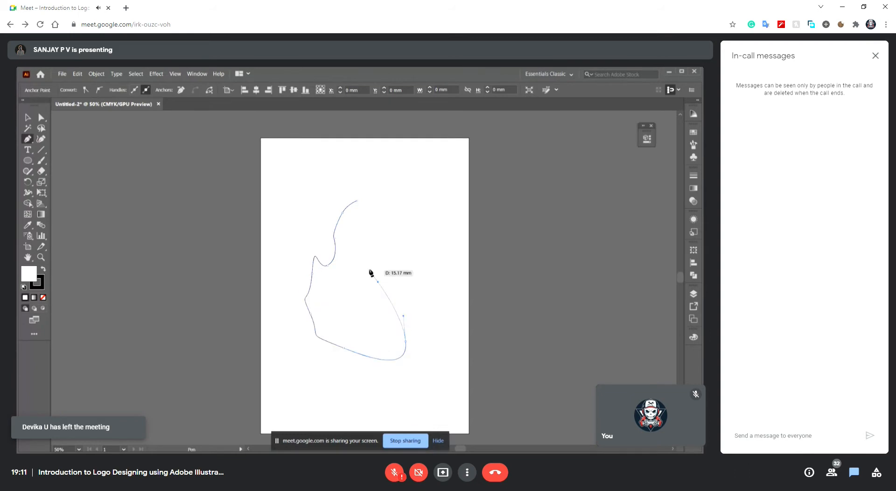
{"action": "left_click", "coordinate": [378, 283]}
{"action": "left_click_drag", "start_coordinate": [370, 269], "coordinate": [358, 233]}
{"action": "left_click_drag", "start_coordinate": [354, 221], "coordinate": [354, 220]}
{"action": "left_click", "coordinate": [357, 201]}
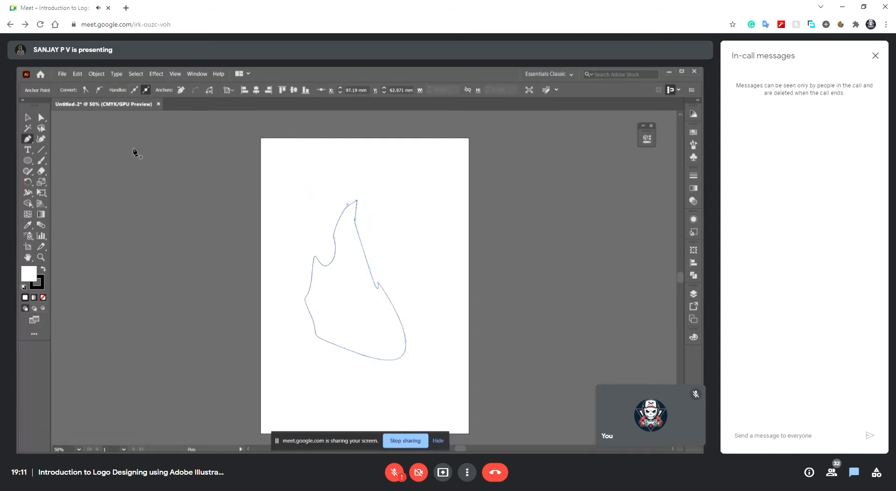
Move the flame-like path slightly up and to the right, and delete it
{"action": "left_click", "coordinate": [26, 118]}
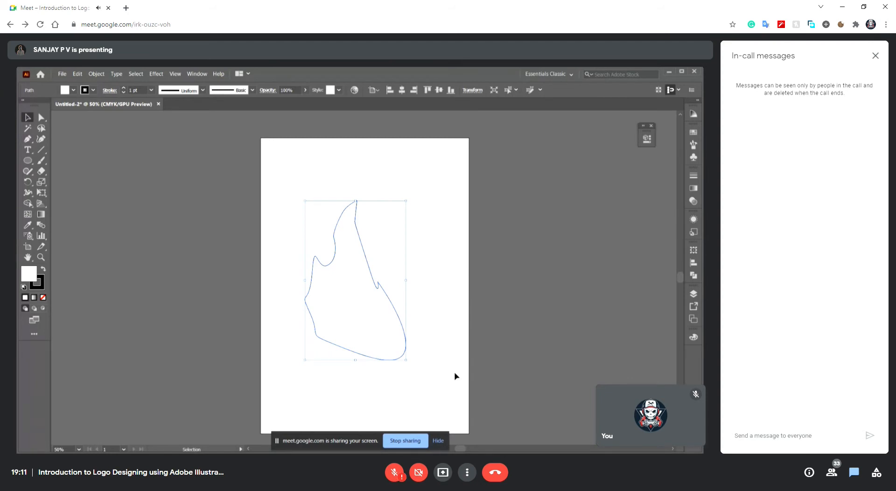
{"action": "left_click", "coordinate": [279, 292]}
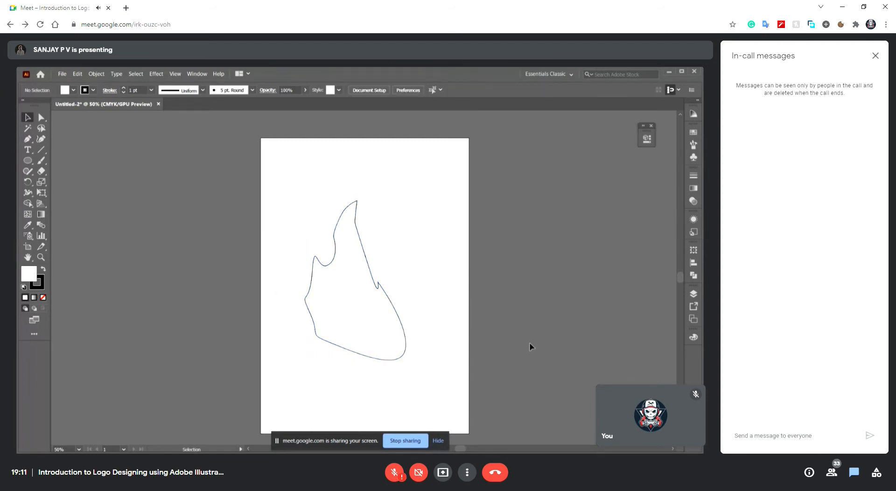
{"action": "left_click", "coordinate": [402, 309]}
{"action": "left_click_drag", "start_coordinate": [382, 293], "coordinate": [391, 263]}
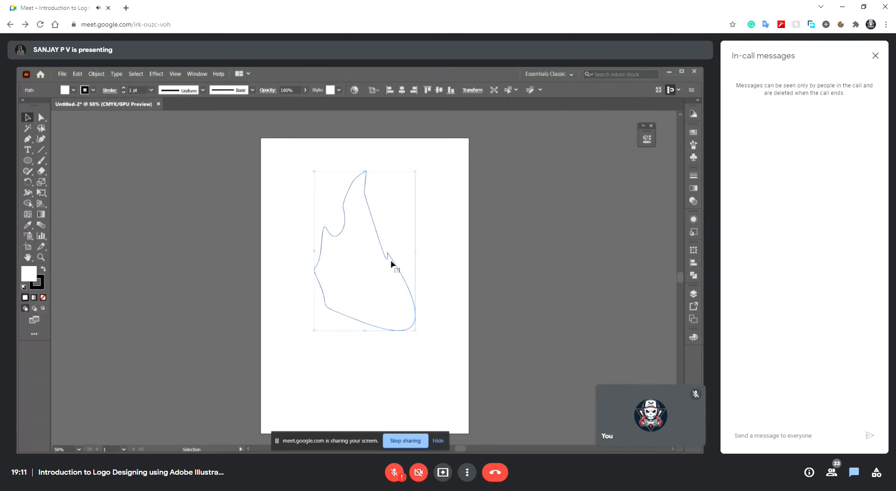
{"action": "key", "text": "Delete"}
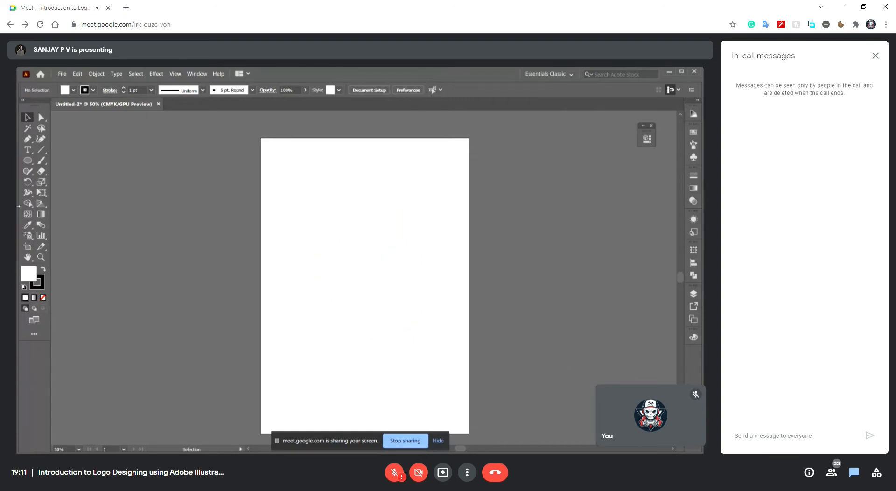
Draw a closed path mixing straight and curved segments with the Pen tool, and delete it
{"action": "left_click", "coordinate": [28, 139]}
{"action": "left_click_drag", "start_coordinate": [342, 204], "coordinate": [356, 221]}
{"action": "left_click", "coordinate": [365, 261]}
{"action": "left_click", "coordinate": [324, 271]}
{"action": "left_click_drag", "start_coordinate": [279, 278], "coordinate": [286, 330]}
{"action": "left_click", "coordinate": [325, 360]}
{"action": "left_click", "coordinate": [472, 343]}
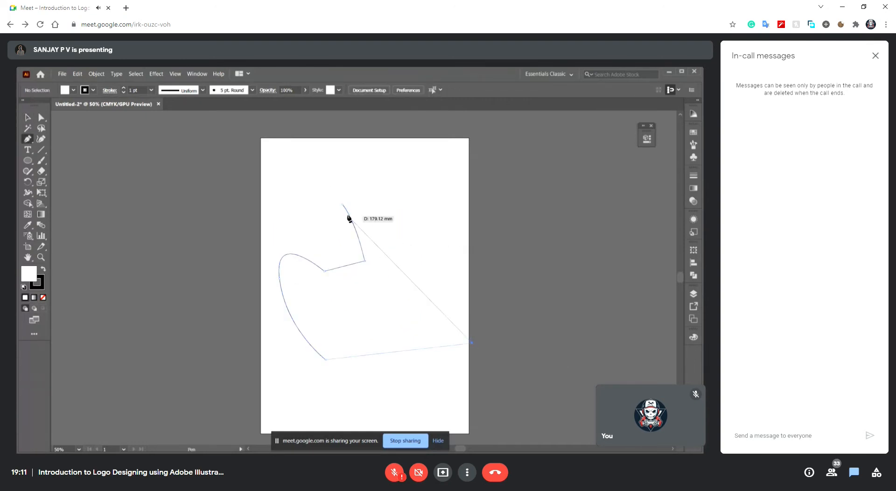
{"action": "left_click", "coordinate": [343, 206]}
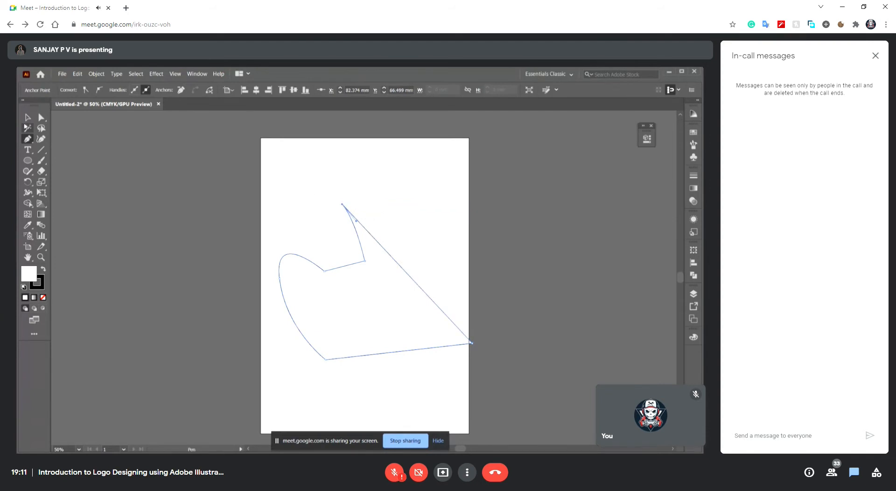
{"action": "key", "text": "v"}
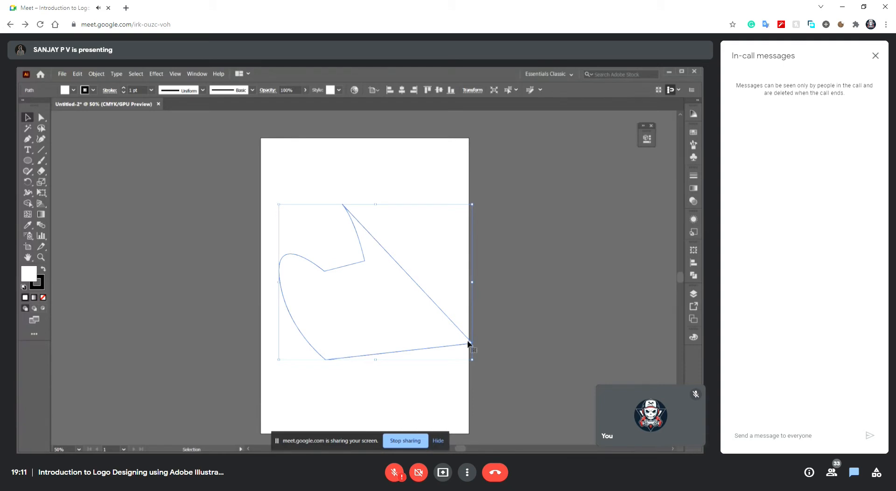
{"action": "key", "text": "Delete"}
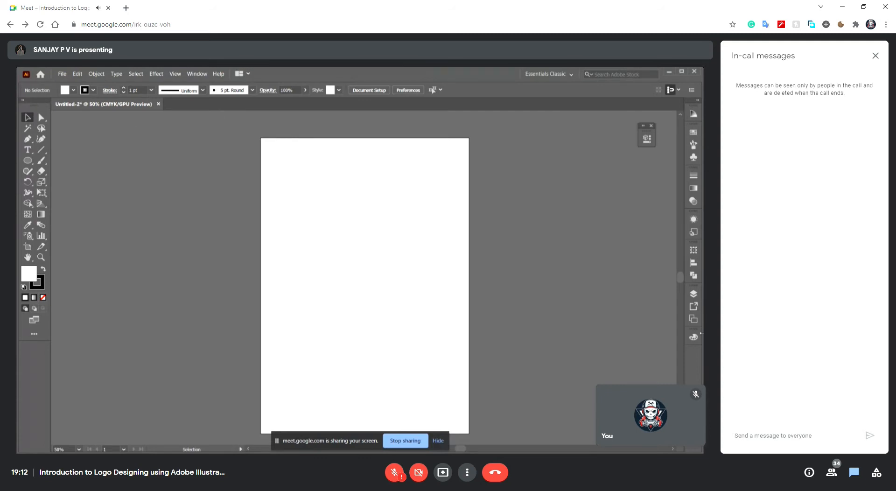
Add the point text "Logo" to the artboard and scale it up to about 179 pt
{"action": "left_click", "coordinate": [27, 150]}
{"action": "left_click", "coordinate": [311, 236]}
{"action": "key", "text": "Caps_Lock"}
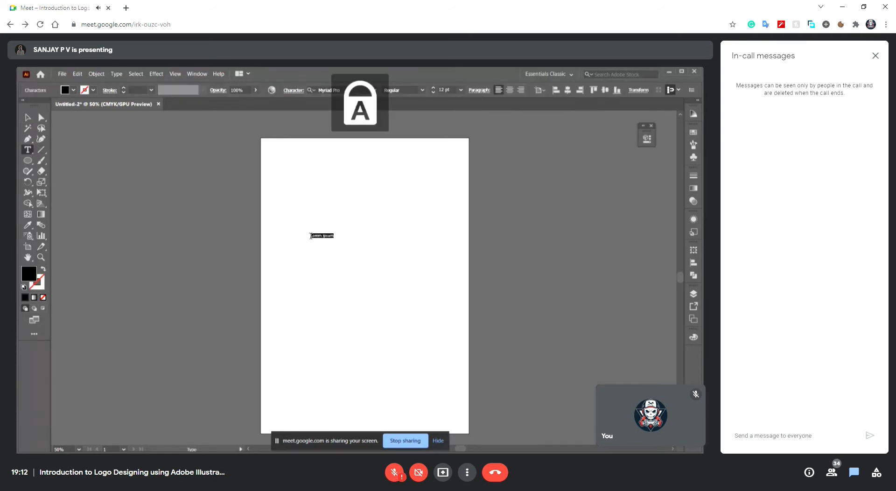
{"action": "key", "text": "Caps_Lock"}
{"action": "key", "text": "BackSpace"}
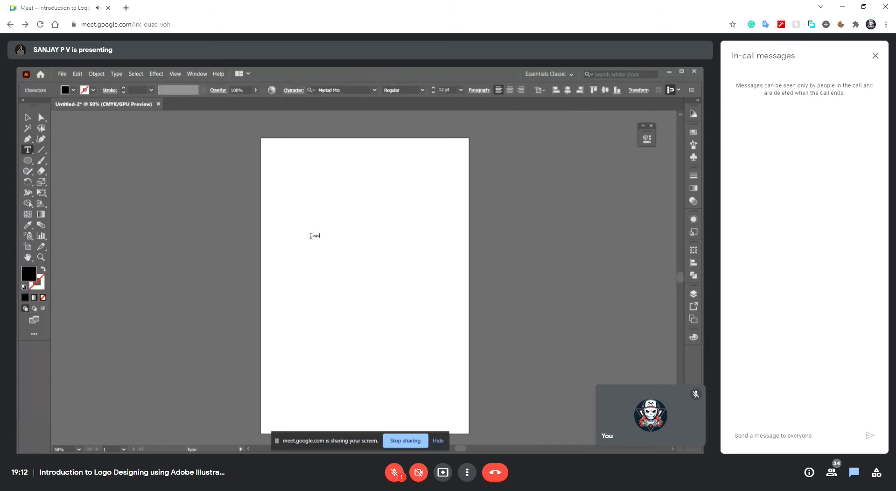
{"action": "key", "text": "Escape"}
{"action": "left_click_drag", "start_coordinate": [336, 247], "coordinate": [426, 287]}
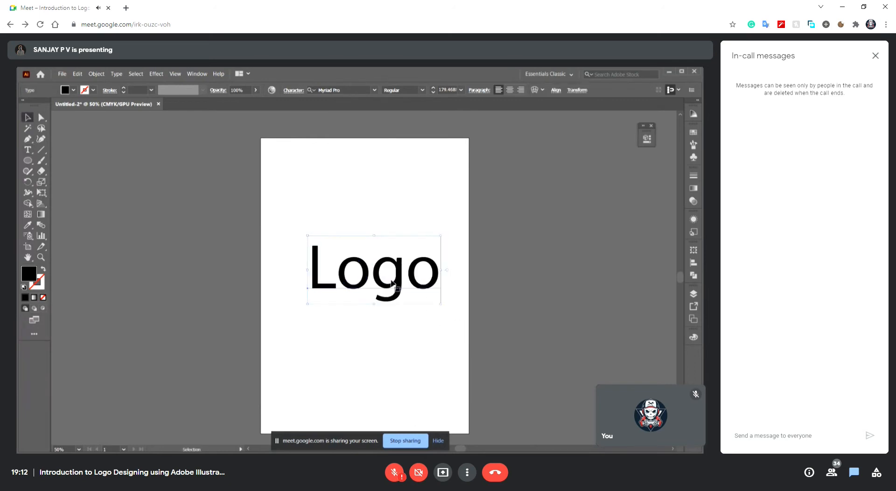
Set the font of the "Logo" text to Montserrat ExtraBold
{"action": "left_click", "coordinate": [352, 89]}
{"action": "type", "text": "monts"}
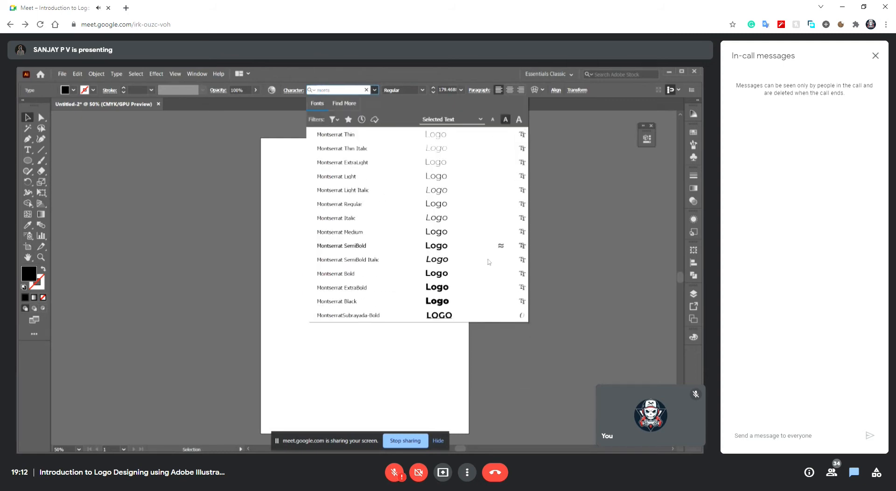
{"action": "left_click", "coordinate": [476, 287]}
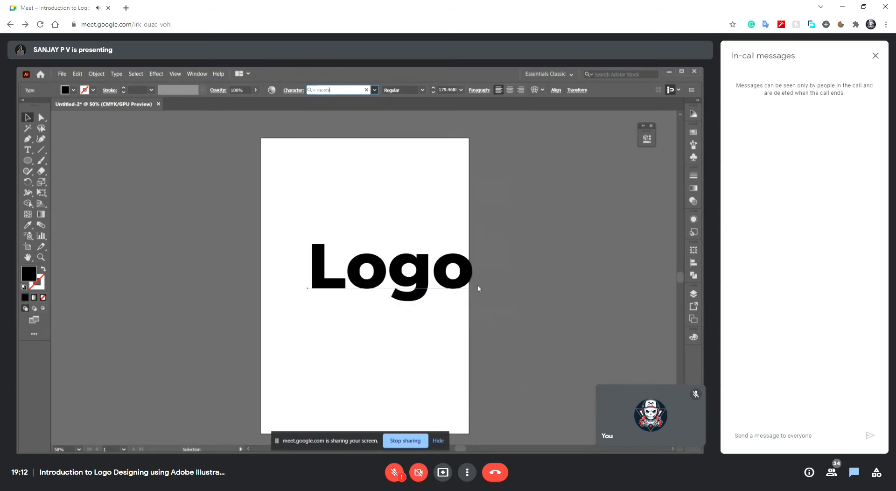
Change the font of the "Logo" text to Eina04-Bold and deselect it
{"action": "left_click", "coordinate": [337, 89]}
{"action": "type", "text": "eina"}
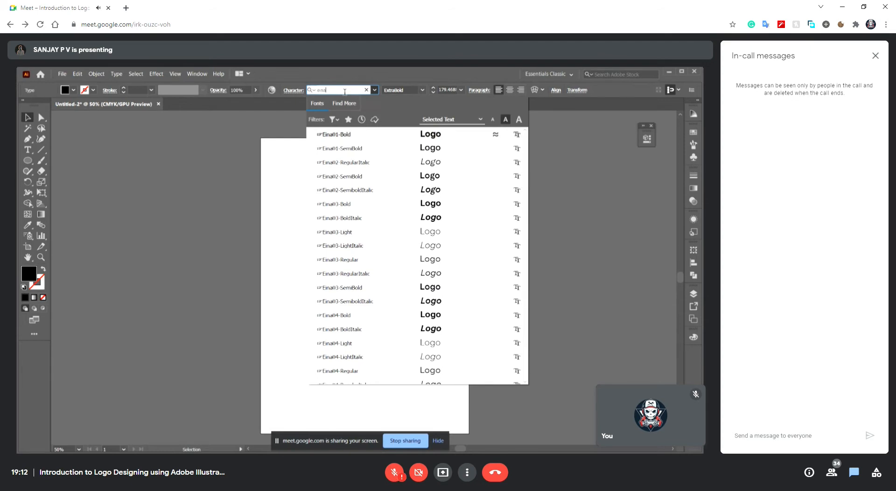
{"action": "left_click", "coordinate": [405, 317]}
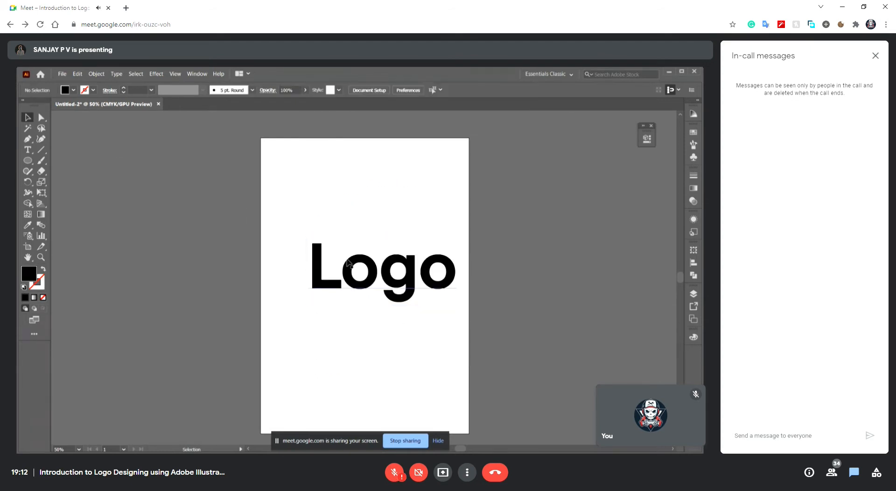
{"action": "left_click", "coordinate": [337, 88]}
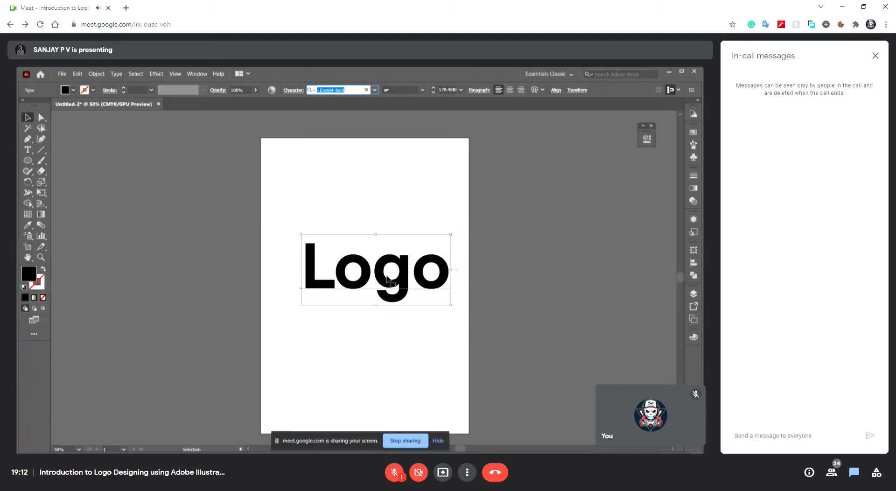
{"action": "key", "text": "Return"}
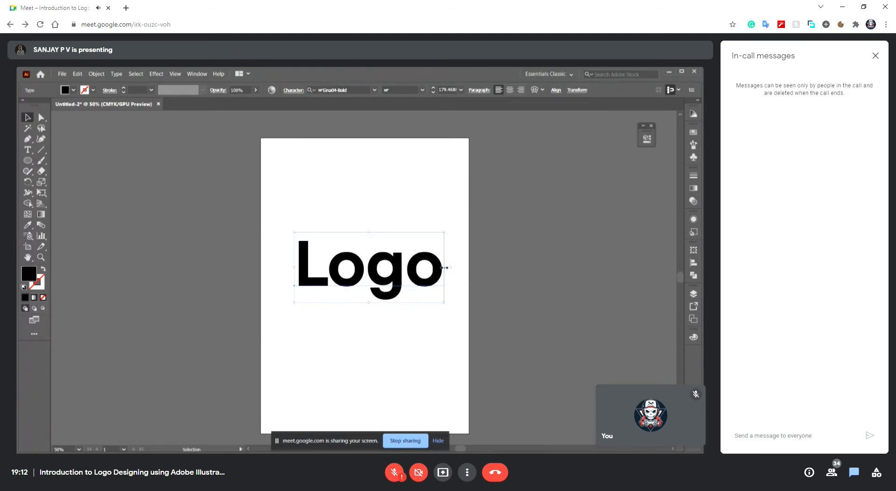
{"action": "left_click", "coordinate": [455, 279]}
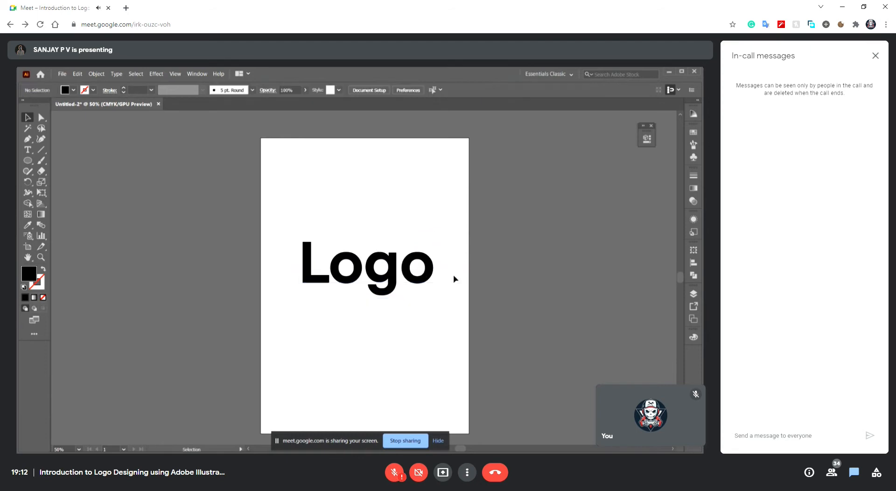
Enlarge the "Logo" text to about 190 pt and reposition it near the middle of the artboard
{"action": "left_click_drag", "start_coordinate": [283, 236], "coordinate": [575, 304]}
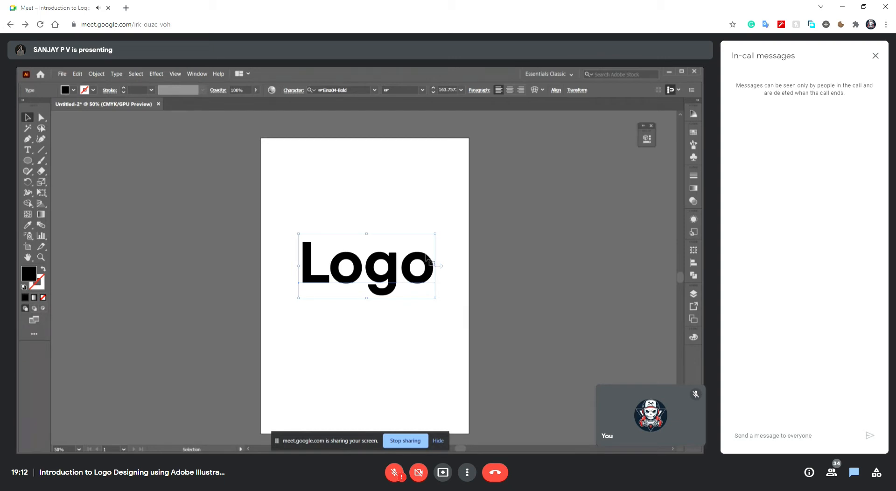
{"action": "left_click_drag", "start_coordinate": [436, 235], "coordinate": [458, 202]}
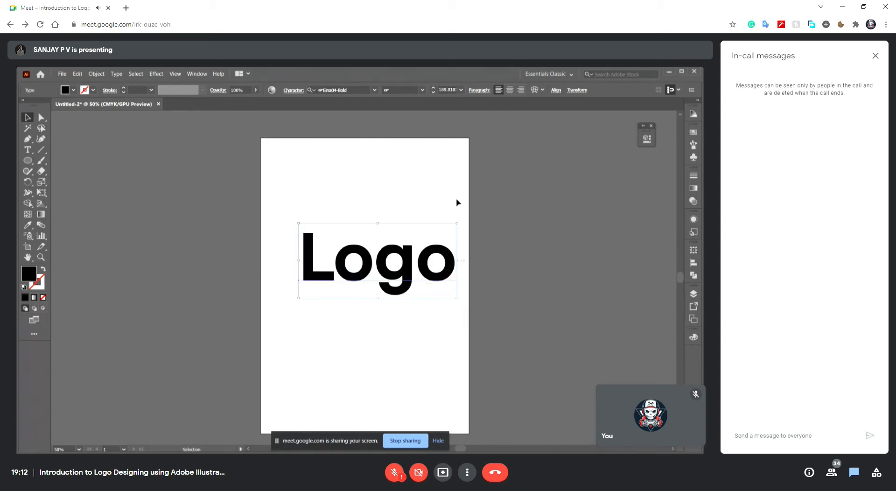
{"action": "left_click_drag", "start_coordinate": [446, 259], "coordinate": [439, 279]}
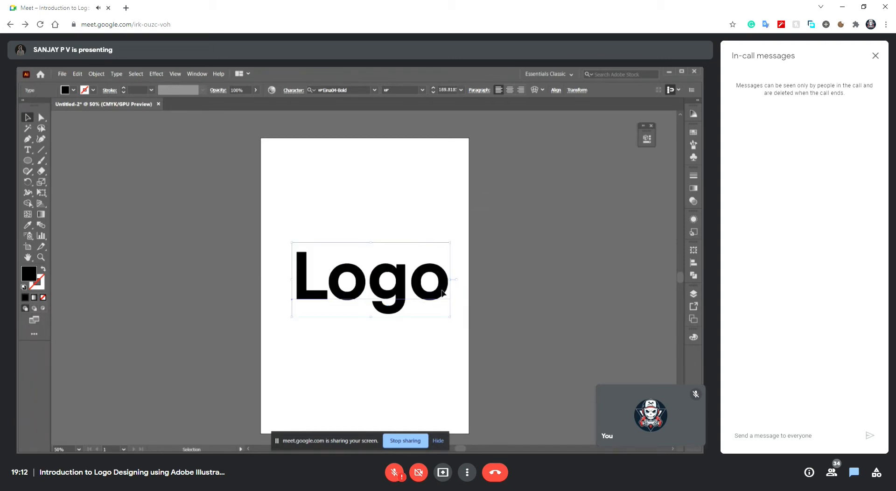
{"action": "key", "text": "t"}
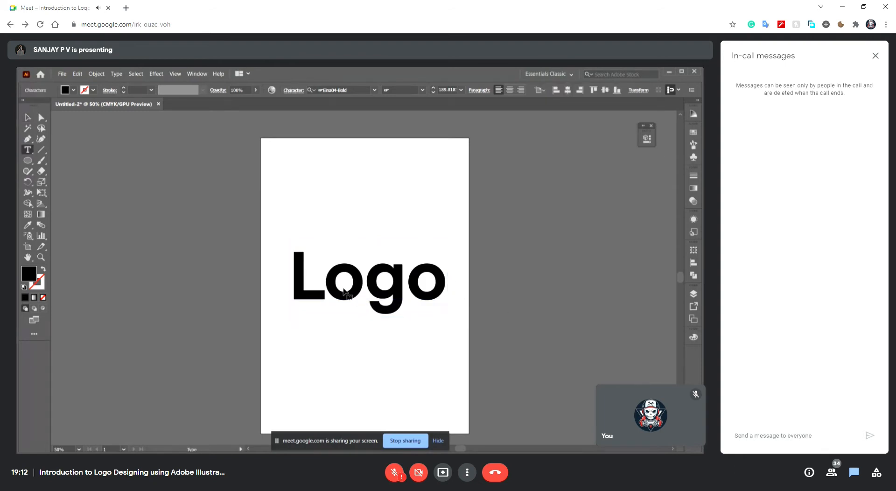
{"action": "double_click", "coordinate": [344, 292]}
{"action": "key", "text": "Escape"}
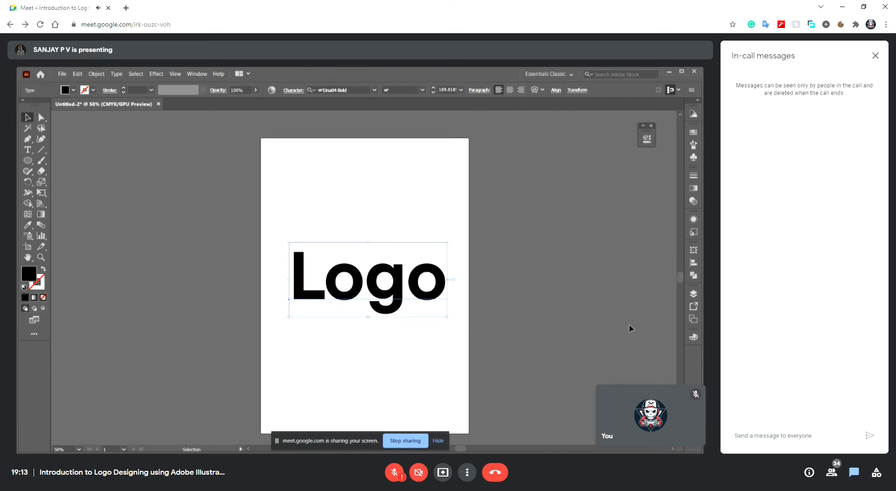
{"action": "left_click", "coordinate": [493, 289]}
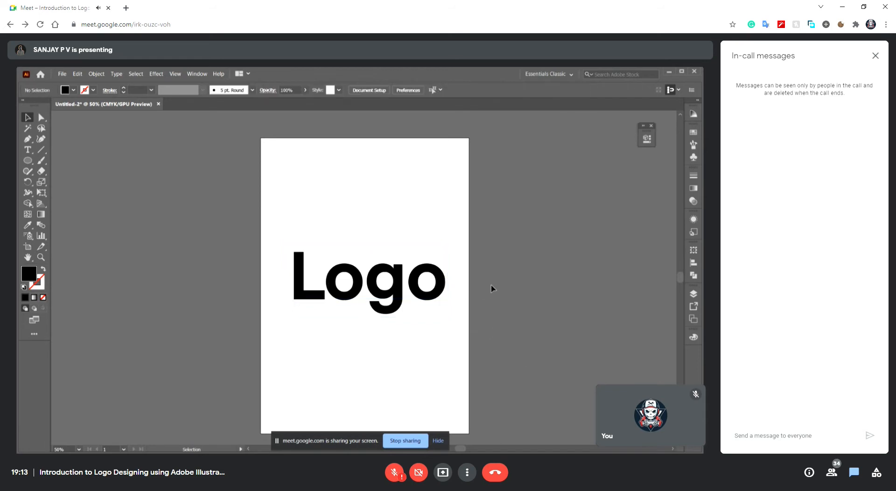
Convert the "Logo" text to outlines
{"action": "left_click", "coordinate": [417, 279]}
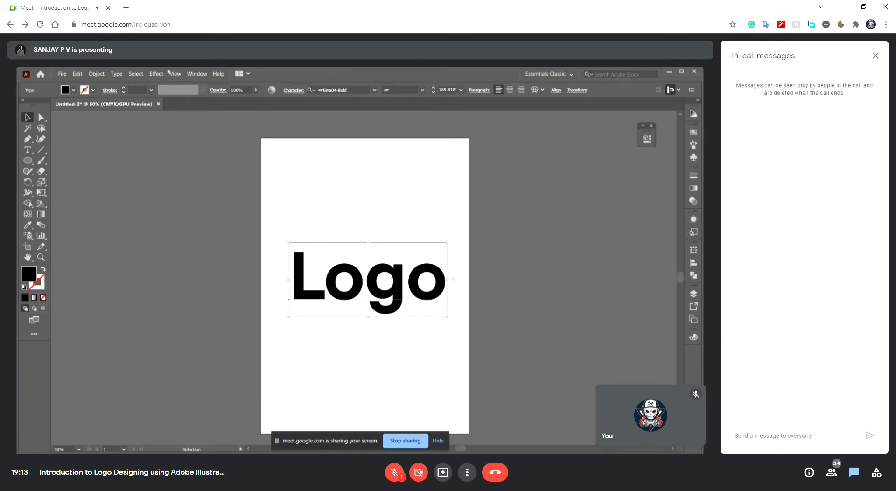
{"action": "left_click", "coordinate": [156, 74]}
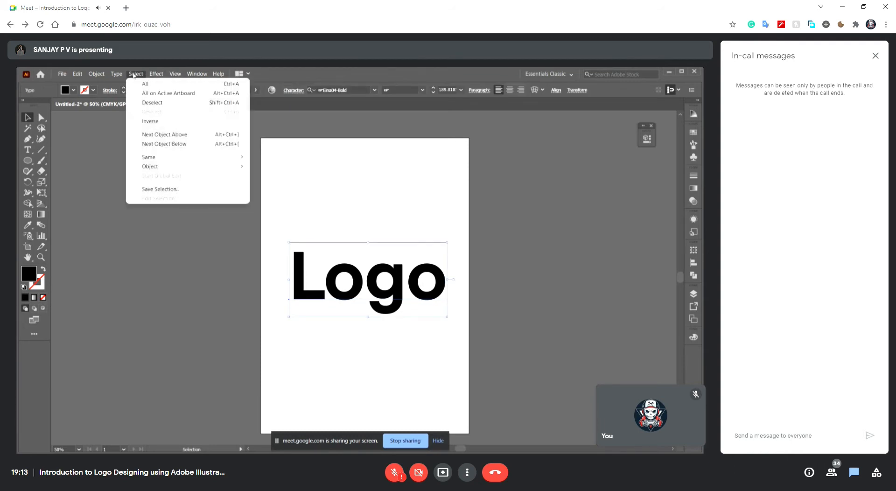
{"action": "mouse_move", "coordinate": [123, 75]}
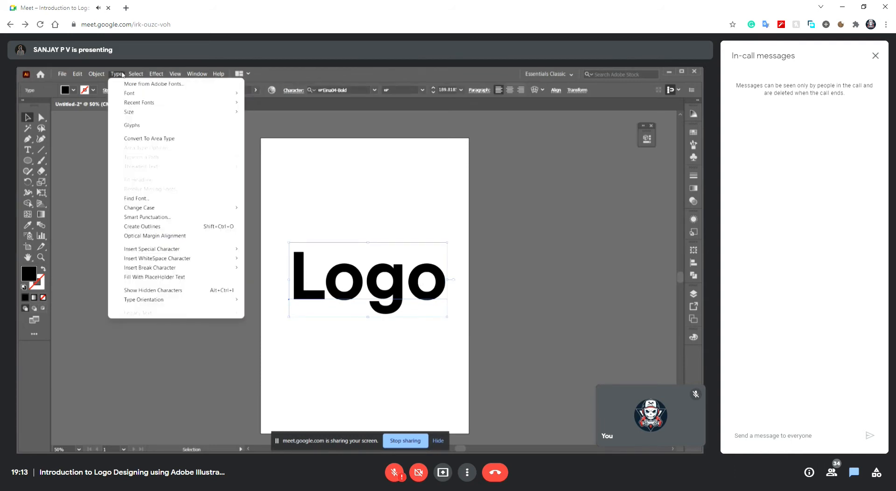
{"action": "left_click", "coordinate": [195, 226]}
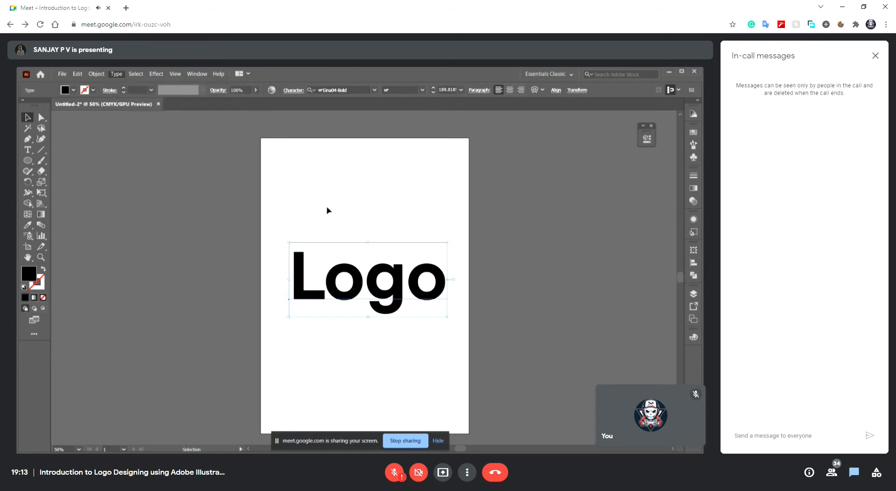
{"action": "left_click", "coordinate": [121, 74]}
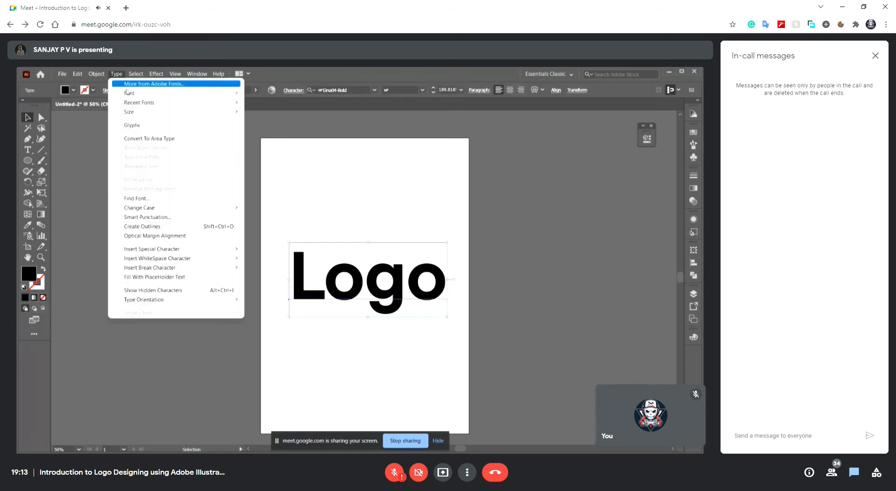
{"action": "left_click", "coordinate": [163, 225]}
{"action": "left_click", "coordinate": [163, 230]}
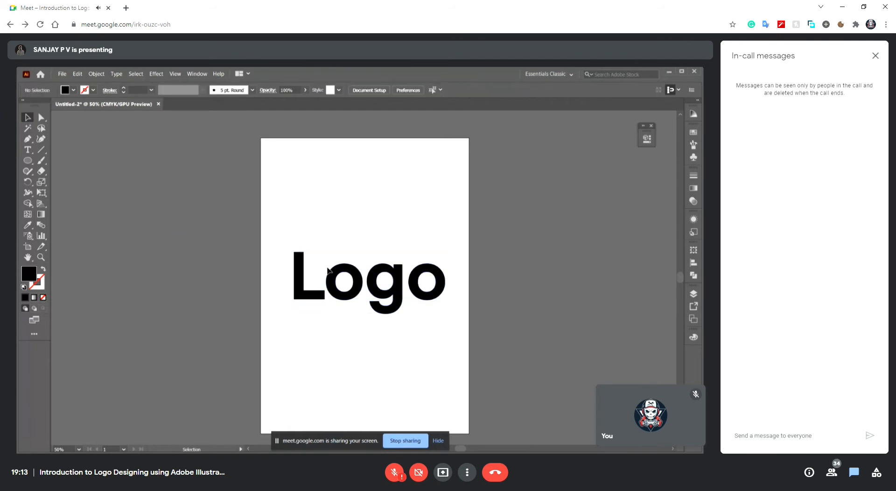
Ungroup the outlined "Logo" lettering and select its letters individually
{"action": "left_click", "coordinate": [331, 270]}
{"action": "left_click", "coordinate": [348, 240]}
{"action": "left_click", "coordinate": [376, 279]}
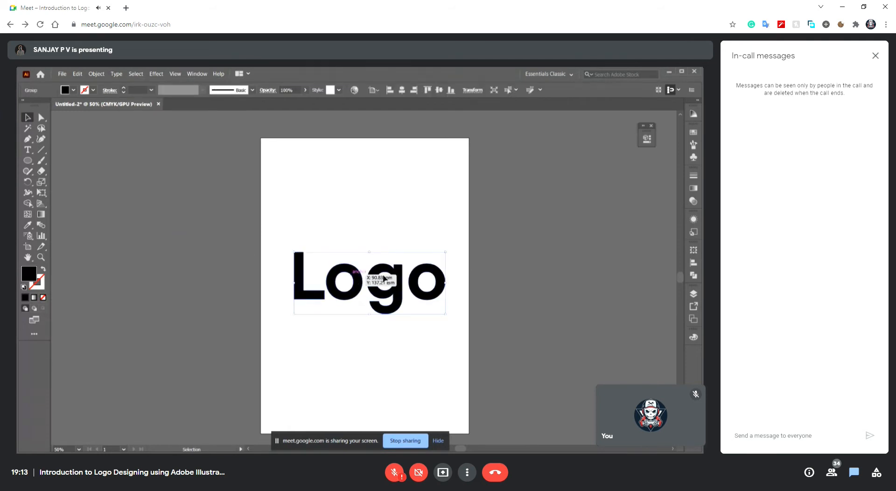
{"action": "left_click", "coordinate": [452, 277]}
{"action": "left_click", "coordinate": [436, 281]}
{"action": "left_click", "coordinate": [279, 249]}
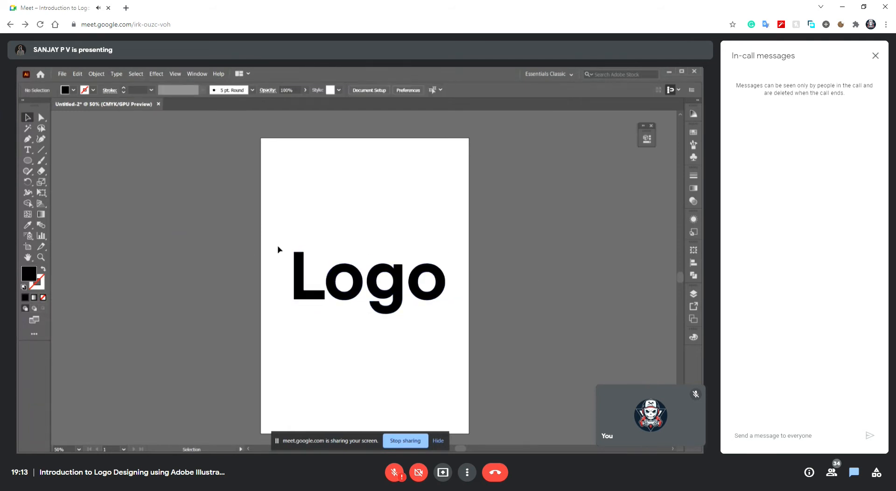
{"action": "left_click", "coordinate": [379, 279]}
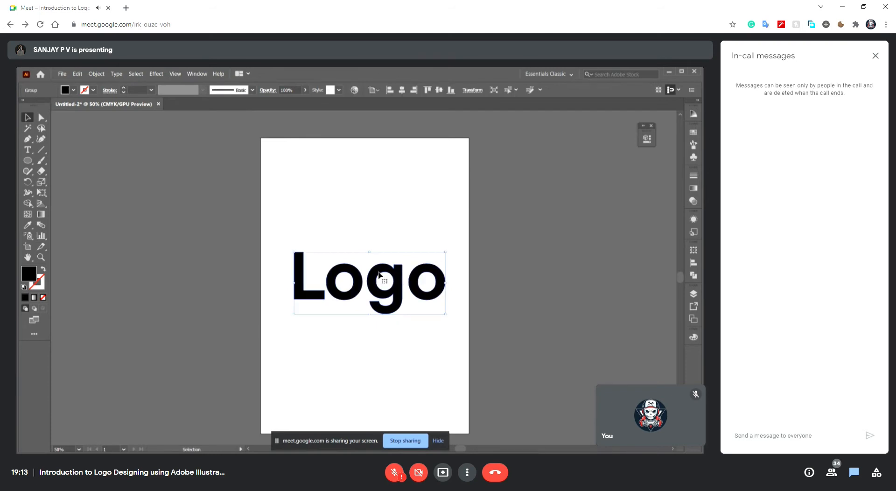
{"action": "right_click", "coordinate": [379, 275]}
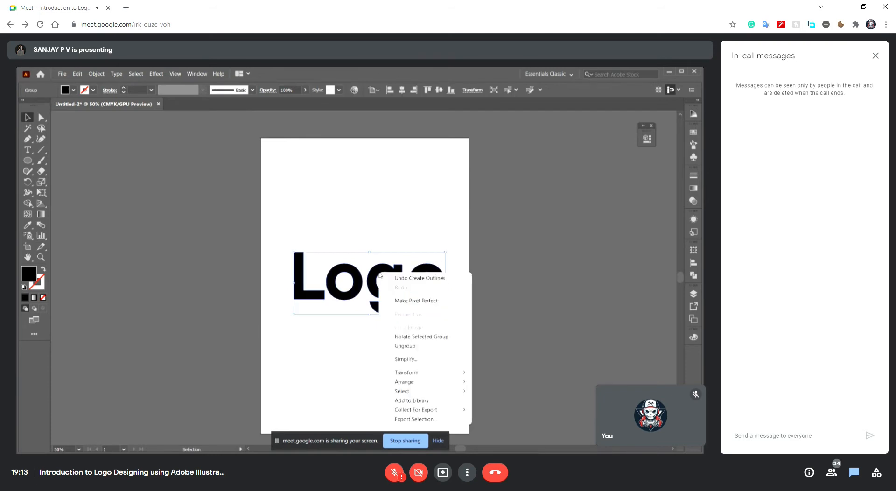
{"action": "left_click", "coordinate": [405, 346]}
{"action": "left_click", "coordinate": [410, 289]}
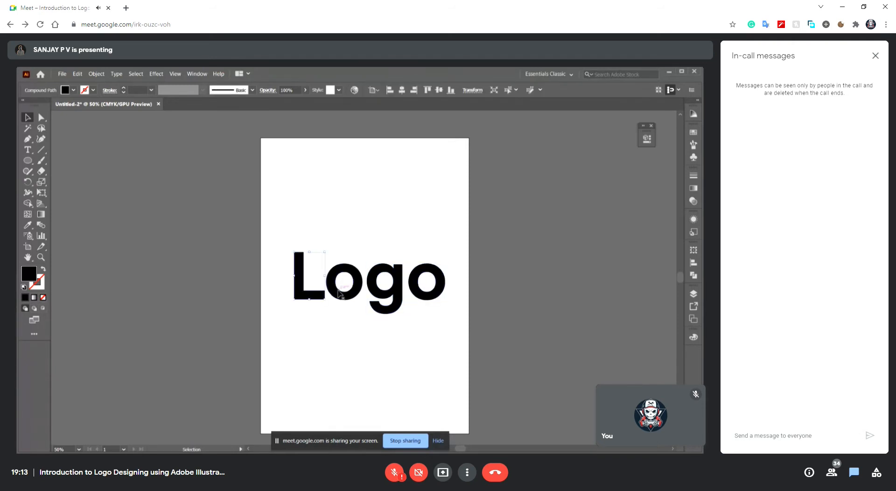
{"action": "left_click", "coordinate": [384, 282]}
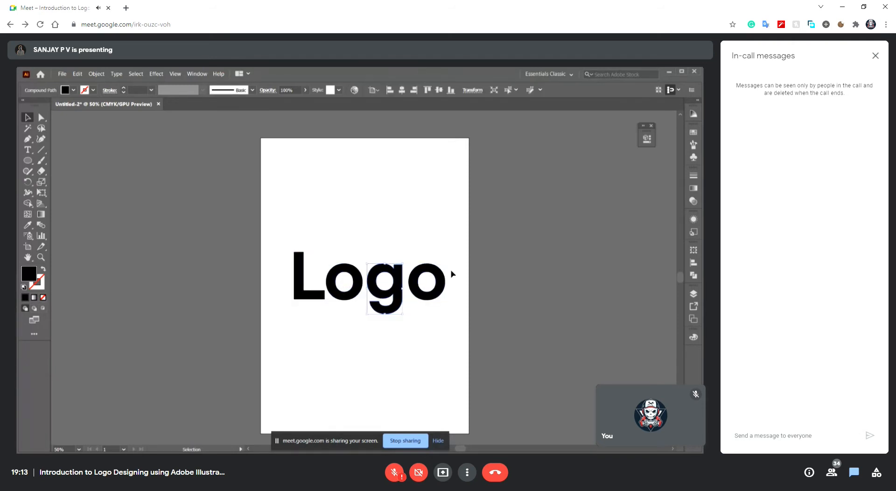
Stretch the stem of the letter L upward by moving its two top anchor points together with the Direct Selection tool
{"action": "key", "text": "ctrl+plus"}
{"action": "key", "text": "ctrl+plus"}
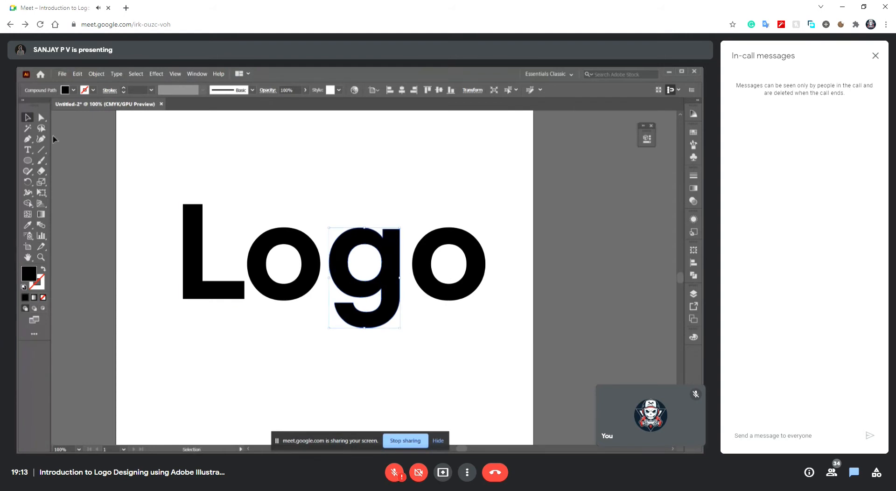
{"action": "left_click", "coordinate": [41, 117]}
{"action": "left_click", "coordinate": [183, 205]}
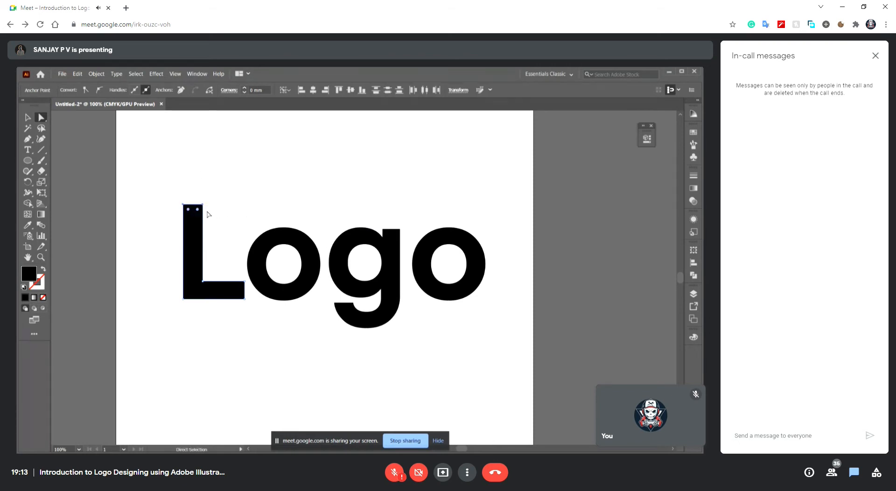
{"action": "left_click", "coordinate": [199, 204]}
{"action": "left_click", "coordinate": [203, 204]}
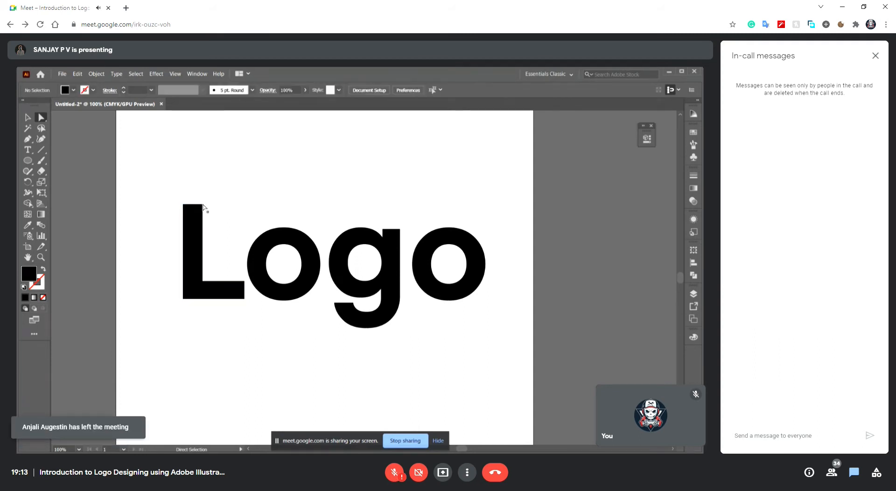
{"action": "left_click", "coordinate": [204, 205]}
{"action": "left_click", "coordinate": [203, 206]}
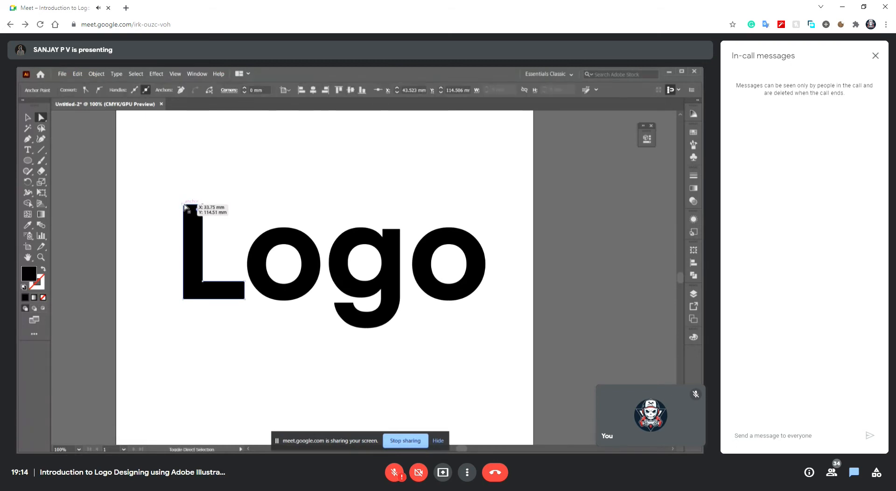
{"action": "left_click", "coordinate": [185, 207], "text": "shift"}
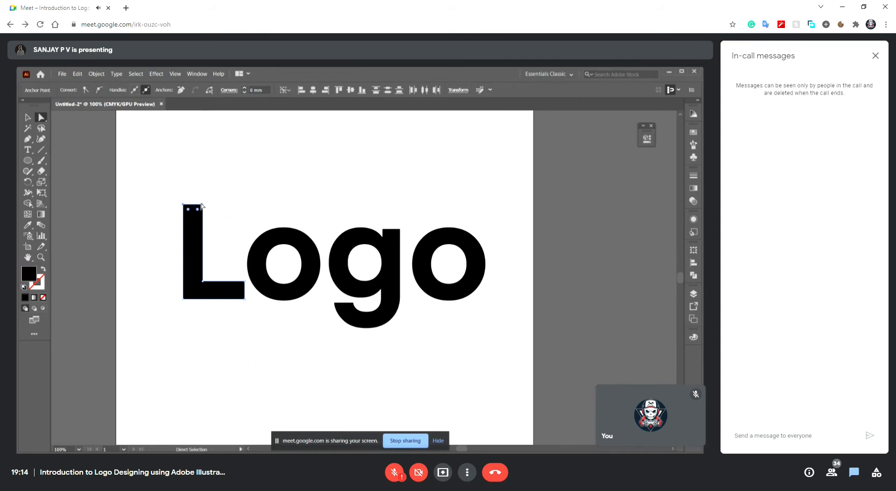
{"action": "left_click_drag", "start_coordinate": [203, 206], "coordinate": [203, 142]}
{"action": "key", "text": "v"}
{"action": "left_click", "coordinate": [94, 178]}
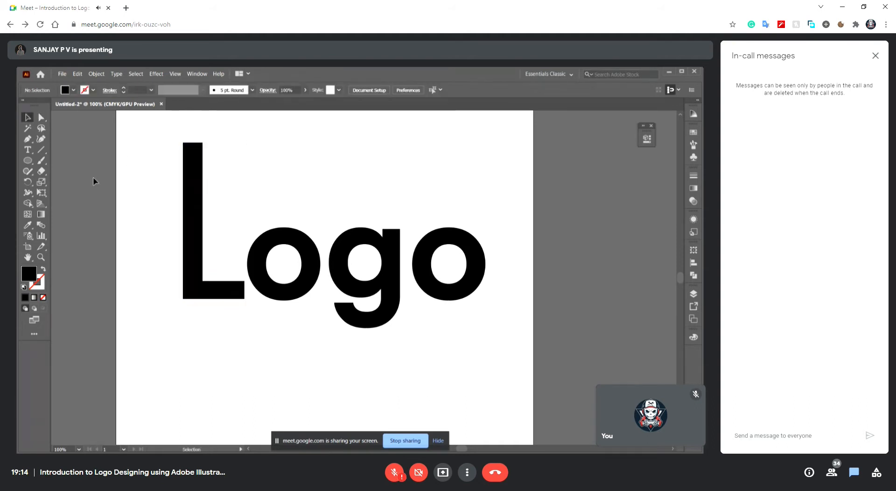
{"action": "key", "text": "ctrl+minus"}
{"action": "key", "text": "ctrl+minus"}
{"action": "key", "text": "ctrl+minus"}
{"action": "key", "text": "ctrl+plus"}
{"action": "key", "text": "ctrl+plus"}
{"action": "key", "text": "ctrl+minus"}
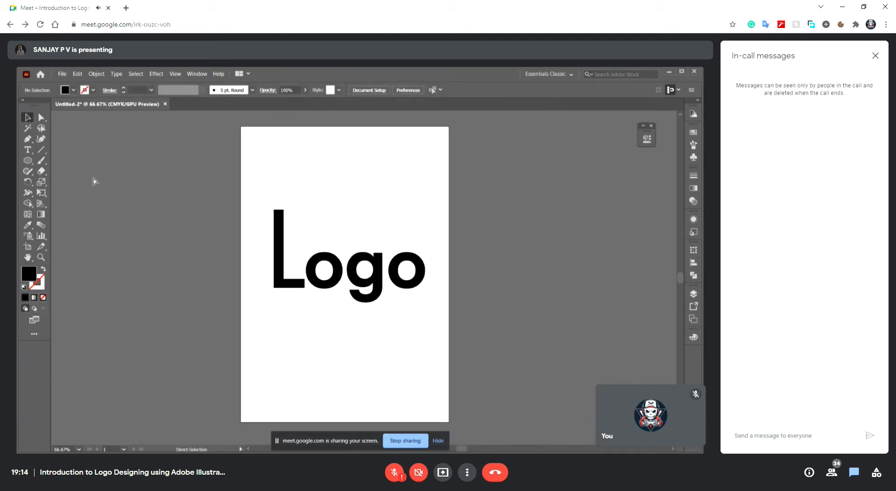
Try to stretch the tail of the letter g sideways beneath the word by moving its end anchor points together, and undo it
{"action": "key", "text": "ctrl+minus"}
{"action": "key", "text": "ctrl+plus"}
{"action": "key", "text": "ctrl+plus"}
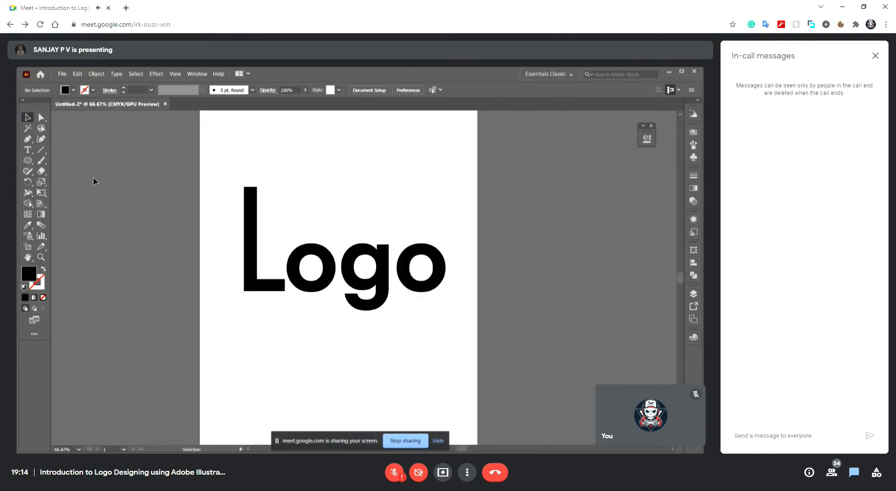
{"action": "left_click", "coordinate": [41, 117]}
{"action": "left_click", "coordinate": [353, 304]}
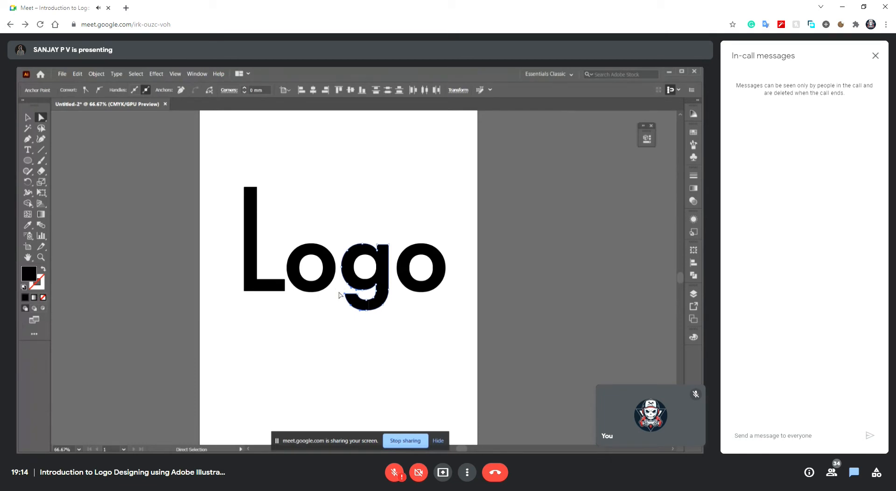
{"action": "left_click_drag", "start_coordinate": [344, 296], "coordinate": [363, 309]}
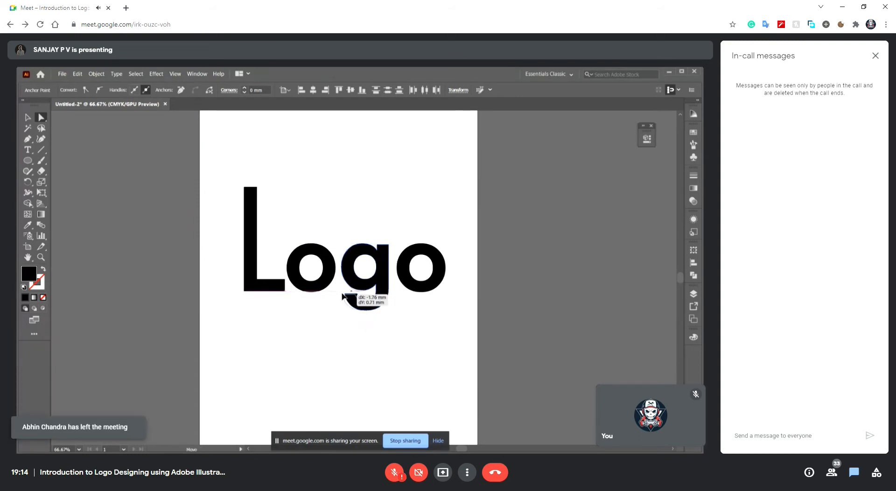
{"action": "left_click_drag", "start_coordinate": [334, 295], "coordinate": [351, 300]}
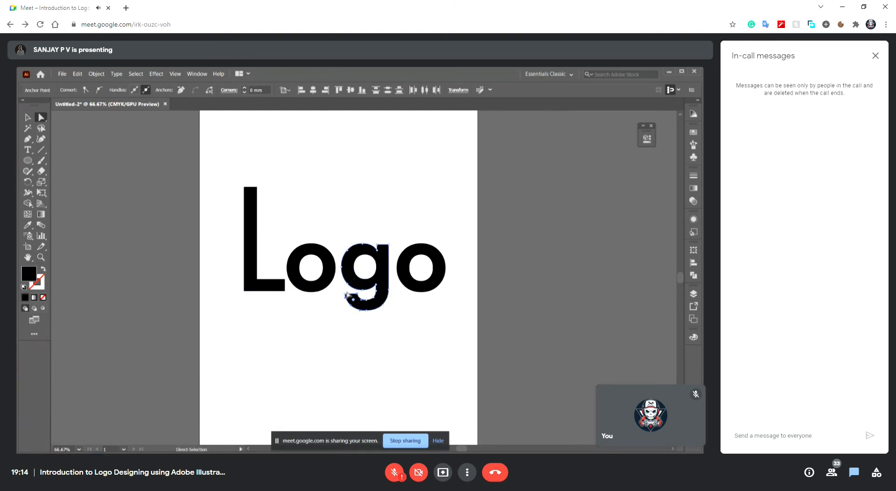
{"action": "left_click_drag", "start_coordinate": [350, 296], "coordinate": [220, 301]}
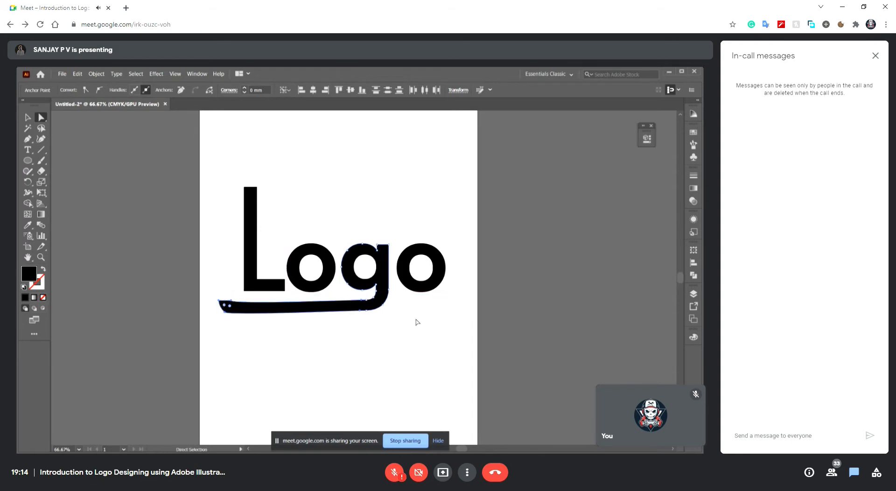
{"action": "left_click", "coordinate": [417, 322]}
{"action": "key", "text": "ctrl+z"}
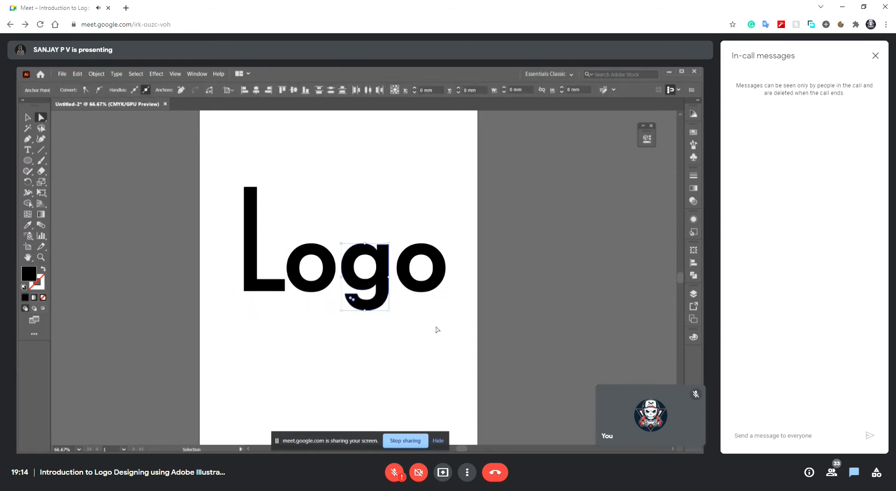
{"action": "left_click", "coordinate": [409, 270]}
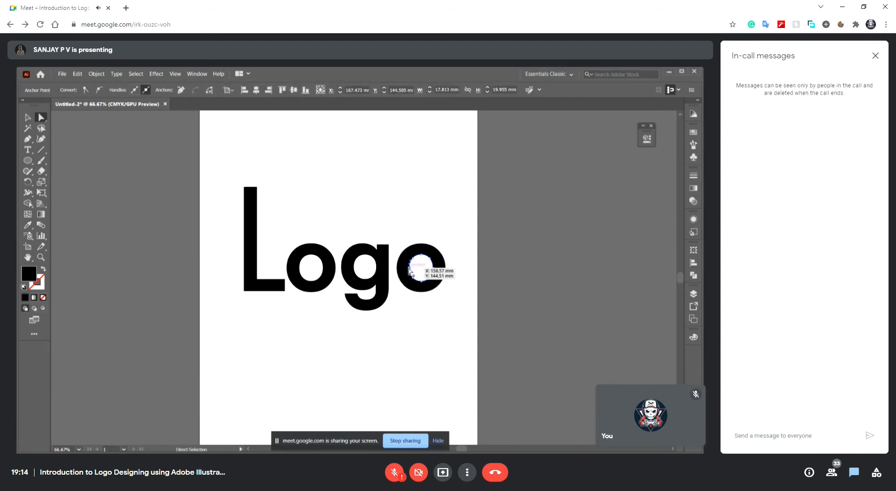
{"action": "key", "text": "ctrl+z"}
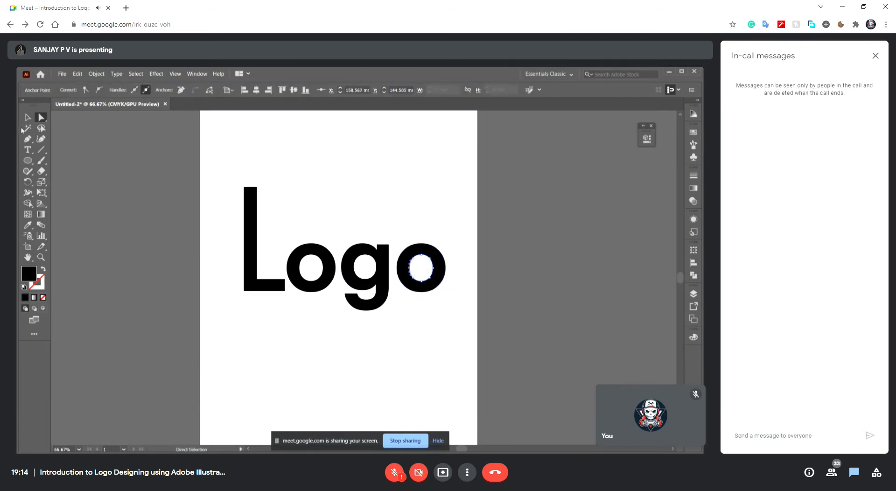
{"action": "left_click", "coordinate": [28, 117]}
{"action": "left_click", "coordinate": [163, 212]}
{"action": "key", "text": "ctrl+equal"}
{"action": "key", "text": "ctrl+equal"}
{"action": "key", "text": "ctrl+minus"}
{"action": "key", "text": "ctrl+minus"}
{"action": "key", "text": "ctrl+minus"}
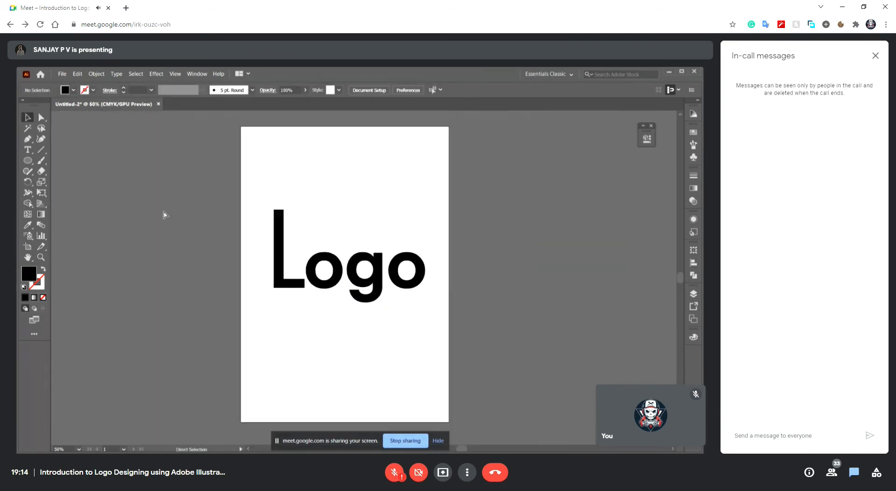
Draw a small black circle capping the top of the letter L's stem with the Ellipse tool
{"action": "key", "text": "ctrl+equal"}
{"action": "key", "text": "ctrl+equal"}
{"action": "scroll", "coordinate": [165, 212], "scroll_direction": "up", "scroll_amount": 3}
{"action": "left_click", "coordinate": [28, 160]}
{"action": "left_click_drag", "start_coordinate": [194, 175], "coordinate": [200, 252]}
{"action": "key", "text": "v"}
{"action": "key", "text": "ctrl+equal"}
{"action": "key", "text": "ctrl+equal"}
{"action": "key", "text": "ctrl+minus"}
{"action": "key", "text": "ctrl+minus"}
{"action": "key", "text": "ctrl+minus"}
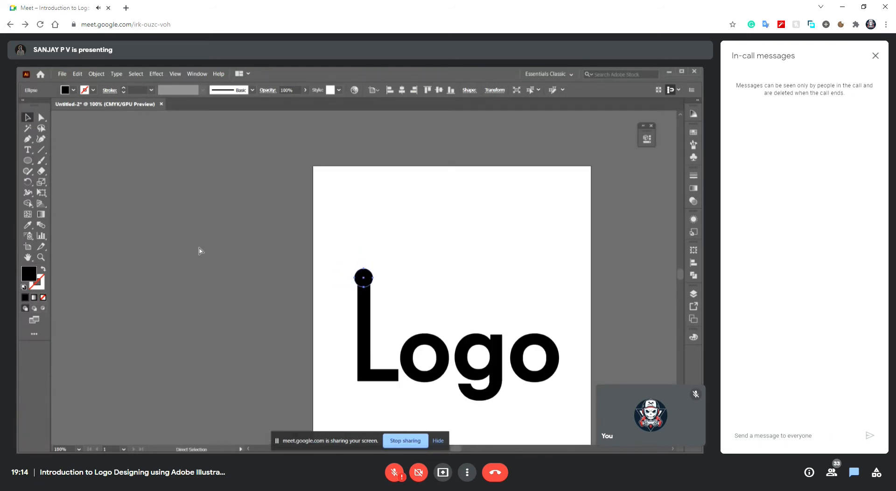
{"action": "key", "text": "ctrl+minus"}
{"action": "key", "text": "ctrl+minus"}
{"action": "key", "text": "ctrl+minus"}
{"action": "key", "text": "ctrl+minus"}
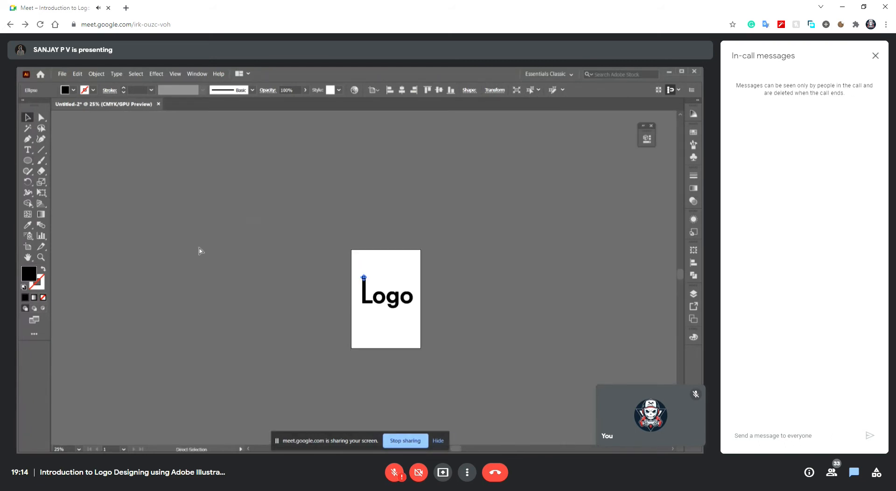
{"action": "key", "text": "ctrl+equal"}
{"action": "key", "text": "ctrl+equal"}
{"action": "key", "text": "ctrl+equal"}
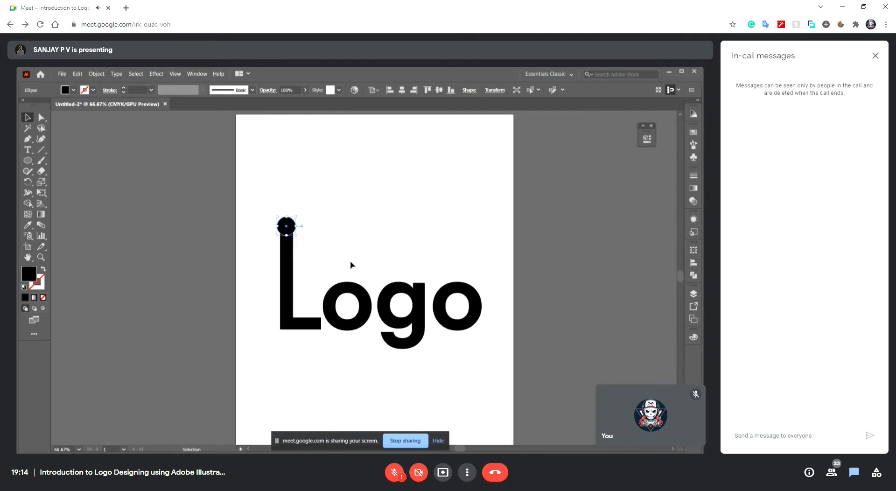
{"action": "left_click", "coordinate": [288, 272]}
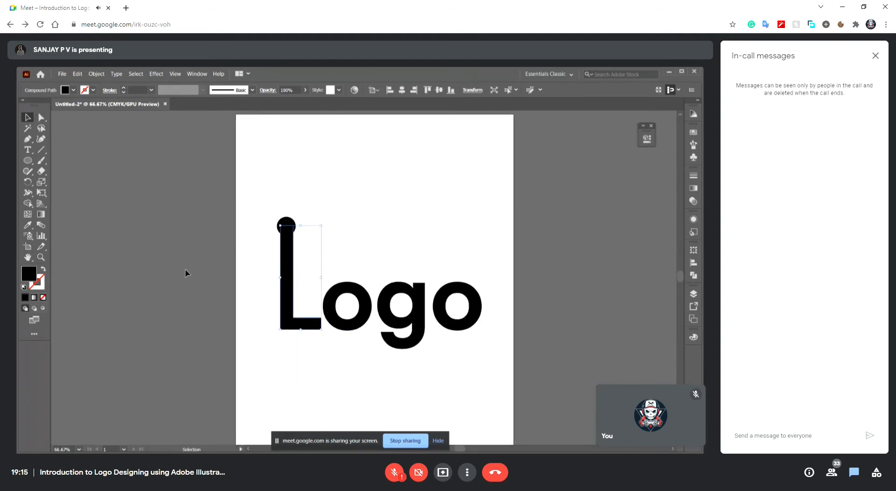
{"action": "key", "text": "ctrl+a"}
{"action": "left_click", "coordinate": [287, 289], "text": "shift"}
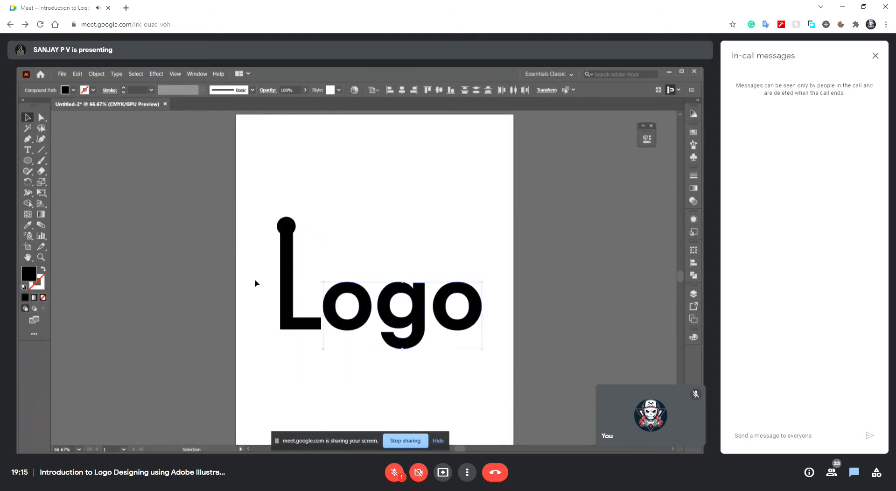
{"action": "left_click_drag", "start_coordinate": [256, 281], "coordinate": [432, 354]}
{"action": "left_click", "coordinate": [99, 74]}
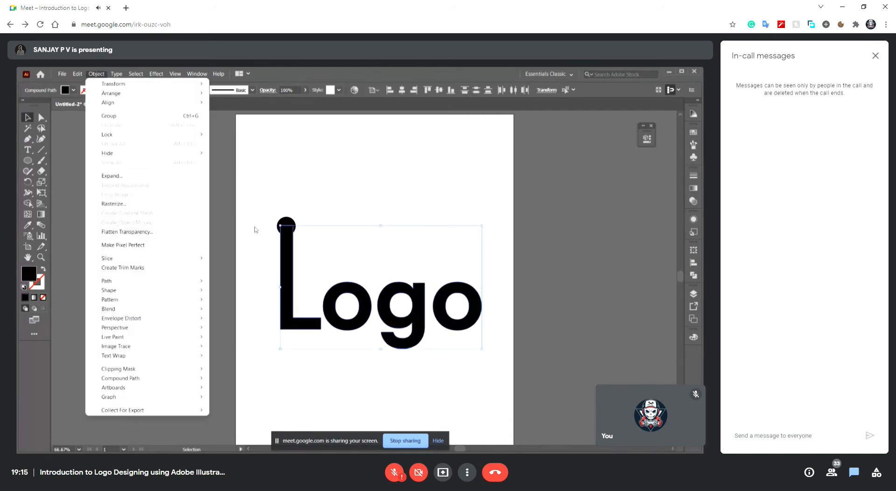
{"action": "left_click", "coordinate": [250, 193]}
{"action": "left_click", "coordinate": [364, 300]}
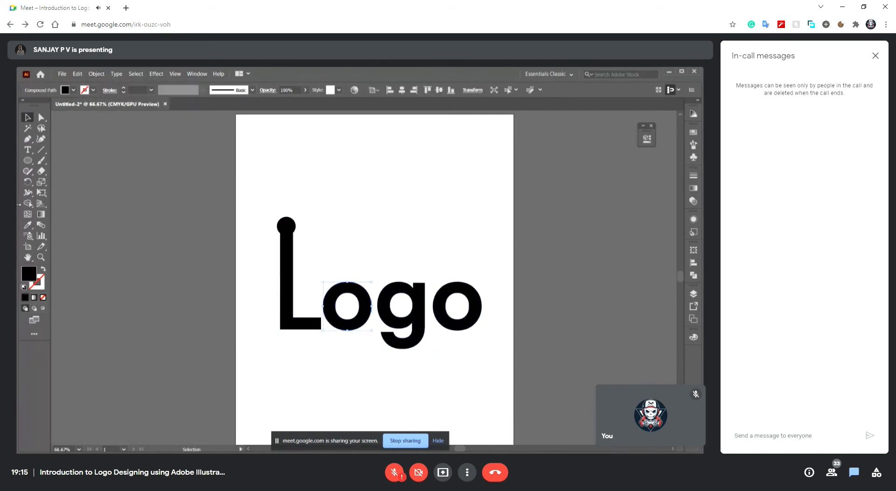
{"action": "left_click", "coordinate": [86, 193]}
Draw a smaller and a larger black circle side by side in the empty area beside the artboard
{"action": "left_click", "coordinate": [27, 160]}
{"action": "scroll", "coordinate": [176, 194], "scroll_direction": "left", "scroll_amount": 5}
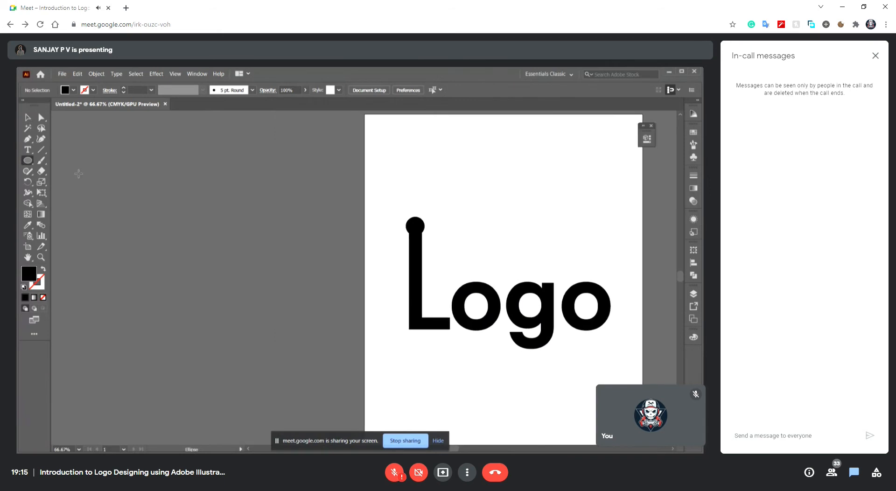
{"action": "left_click_drag", "start_coordinate": [79, 175], "coordinate": [179, 274]}
{"action": "left_click_drag", "start_coordinate": [202, 180], "coordinate": [361, 339]}
{"action": "key", "text": "v"}
{"action": "left_click", "coordinate": [367, 260]}
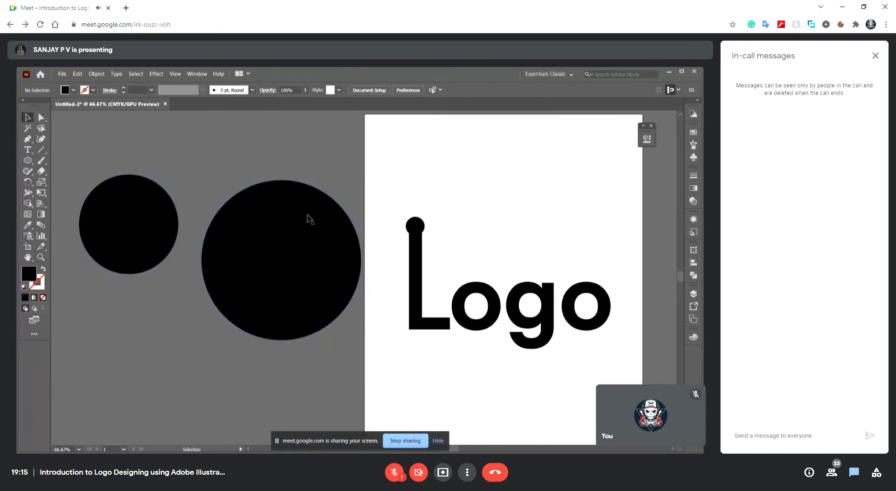
Overlap the two circles and enlarge the smaller one until it extends past the upper right edge of the larger one
{"action": "left_click_drag", "start_coordinate": [330, 254], "coordinate": [322, 186]}
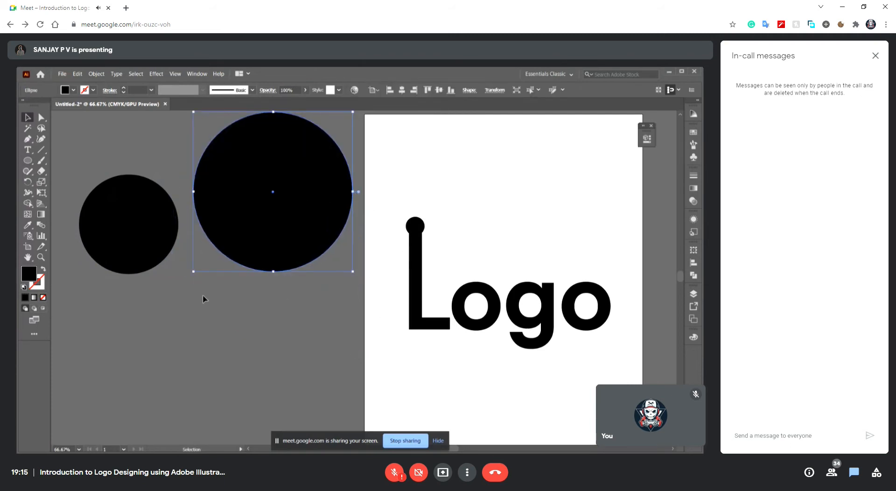
{"action": "scroll", "coordinate": [205, 296], "scroll_direction": "down", "scroll_amount": 4}
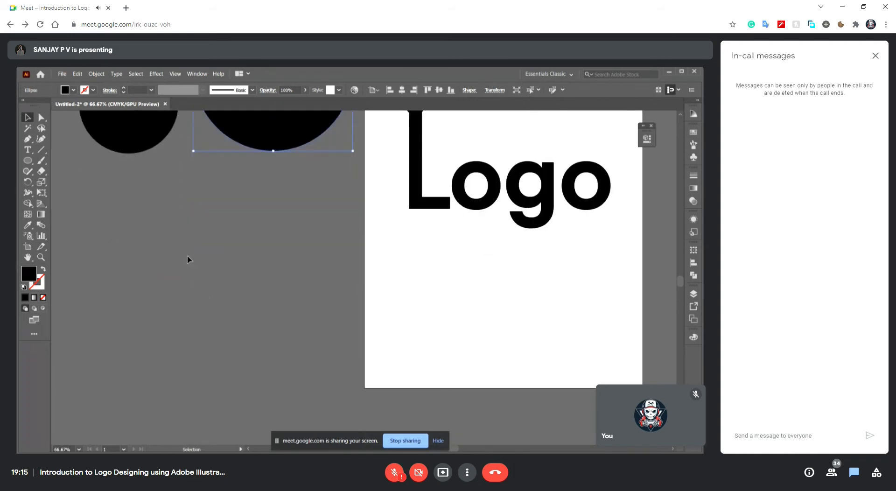
{"action": "left_click_drag", "start_coordinate": [279, 160], "coordinate": [244, 331]}
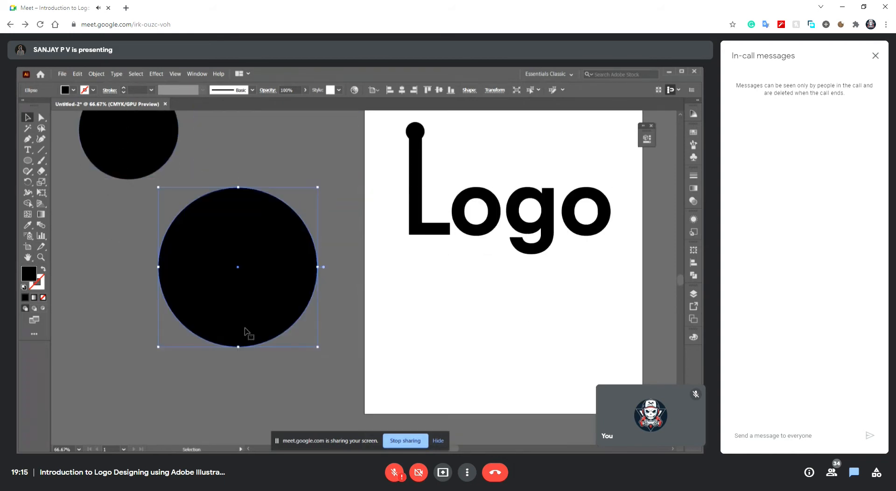
{"action": "left_click_drag", "start_coordinate": [142, 148], "coordinate": [271, 266]}
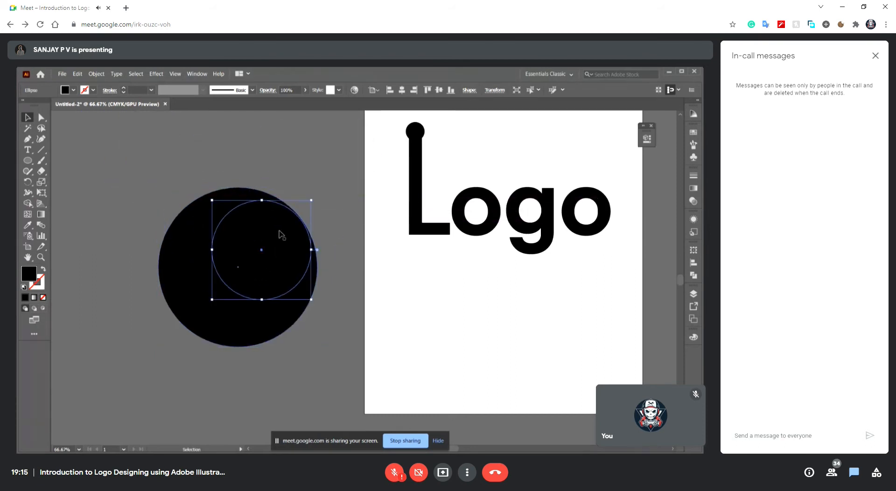
{"action": "left_click_drag", "start_coordinate": [262, 195], "coordinate": [276, 207]}
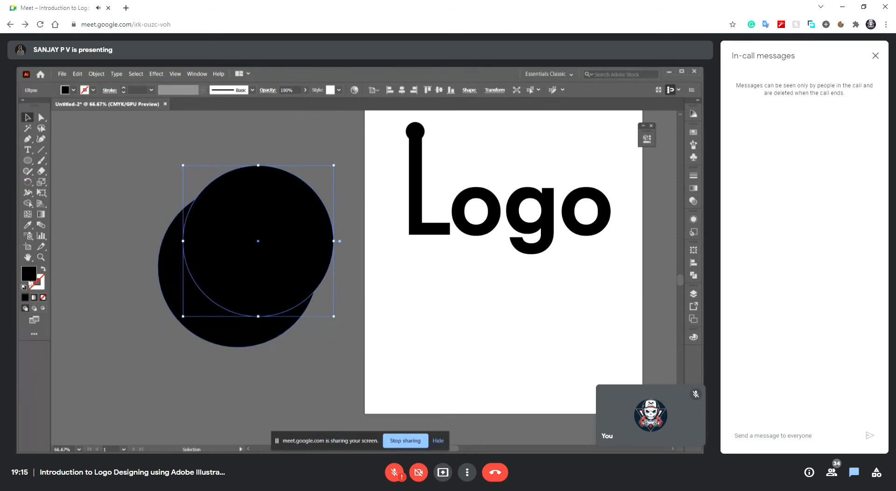
Fill the smaller circle with pinkish red and try it one level forward and back in the stacking order
{"action": "double_click", "coordinate": [29, 276]}
{"action": "left_click", "coordinate": [578, 260]}
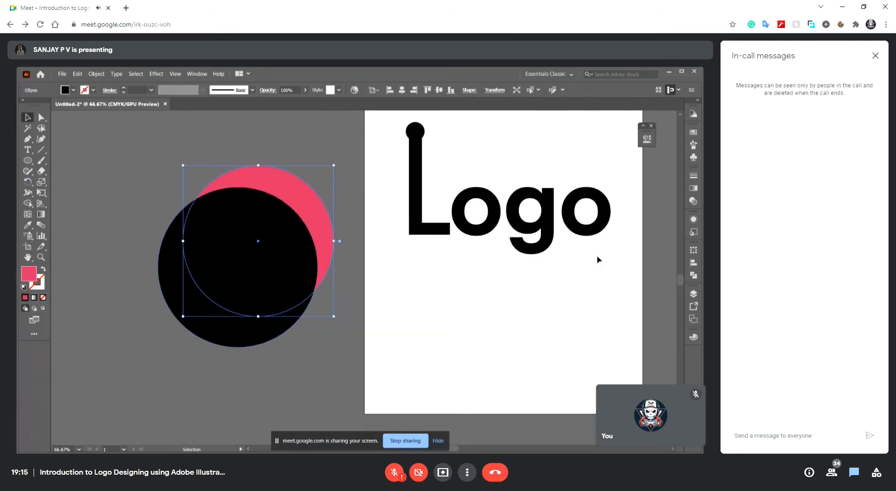
{"action": "key", "text": "a"}
{"action": "key", "text": "ctrl+bracketright"}
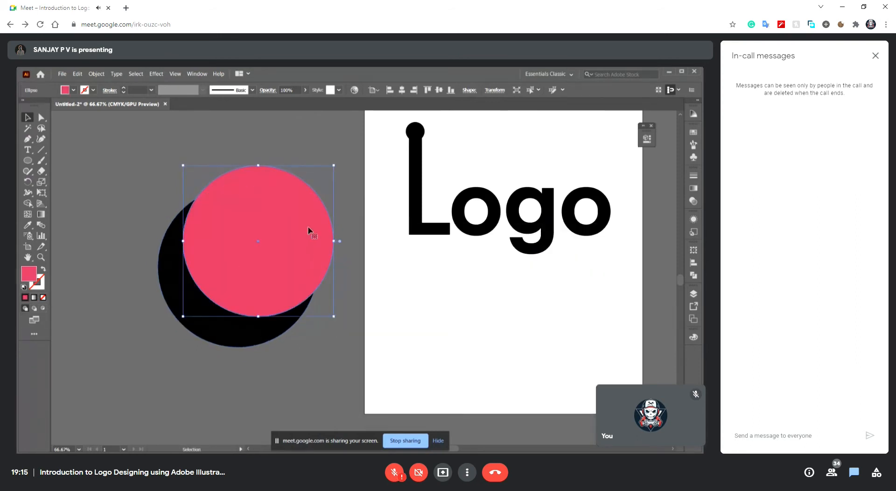
{"action": "key", "text": "ctrl+bracketleft"}
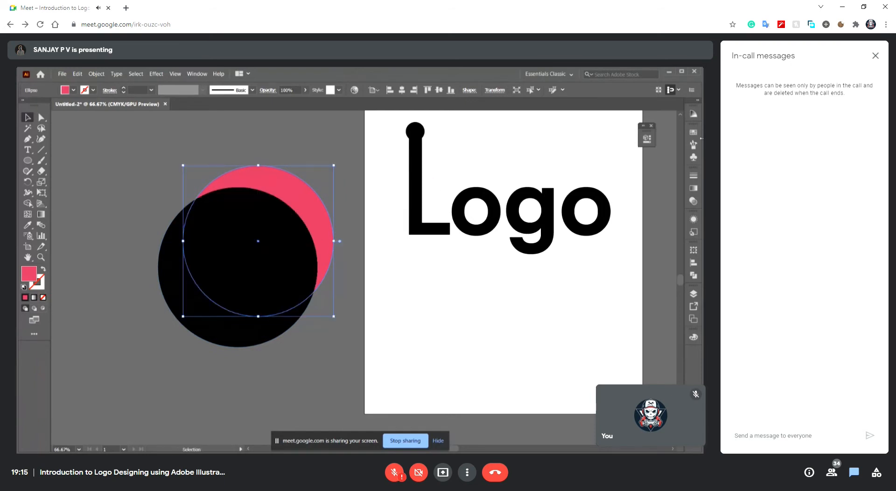
Expand Layer 1 in the layer list and move the pink ellipse above the black one so it sits in front
{"action": "left_click", "coordinate": [693, 294]}
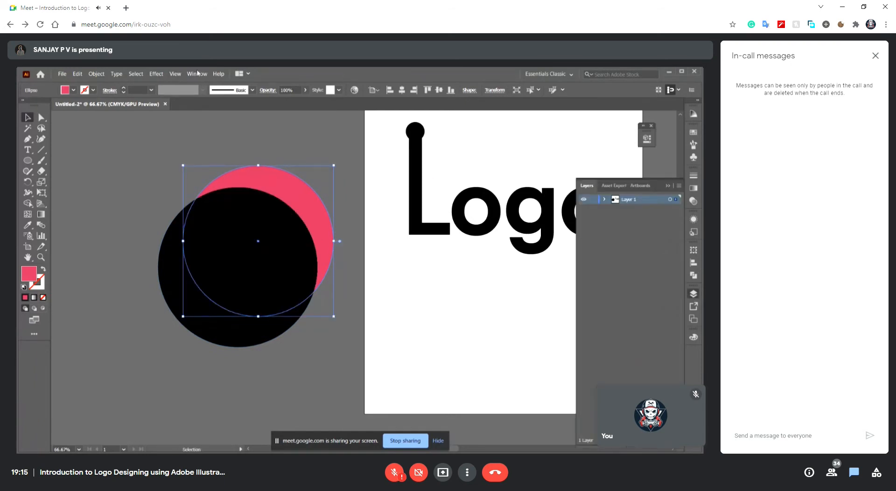
{"action": "left_click", "coordinate": [198, 73]}
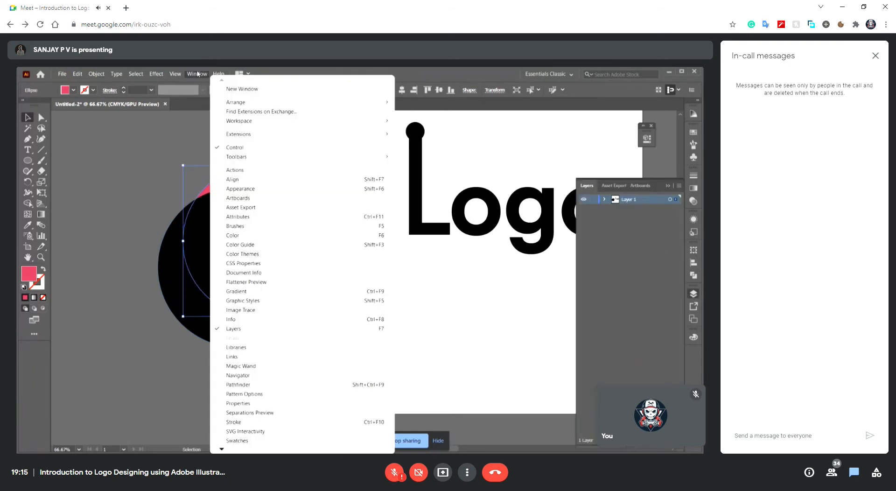
{"action": "left_click", "coordinate": [272, 332]}
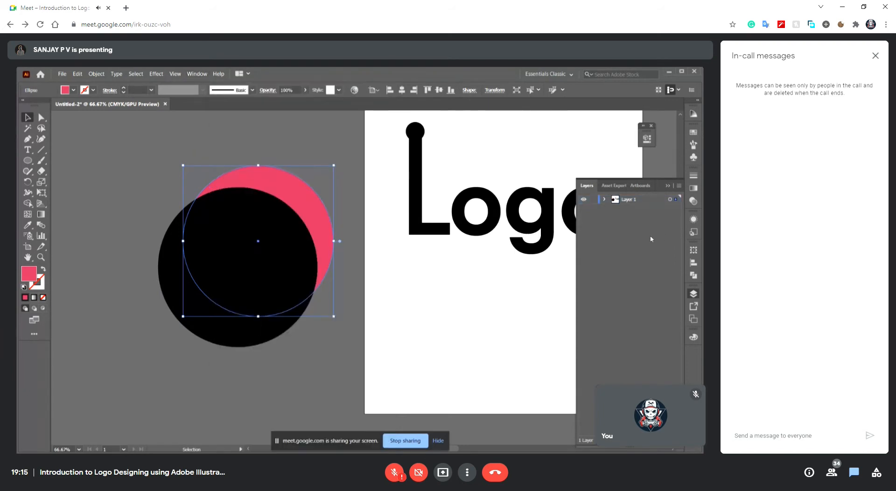
{"action": "left_click", "coordinate": [604, 200]}
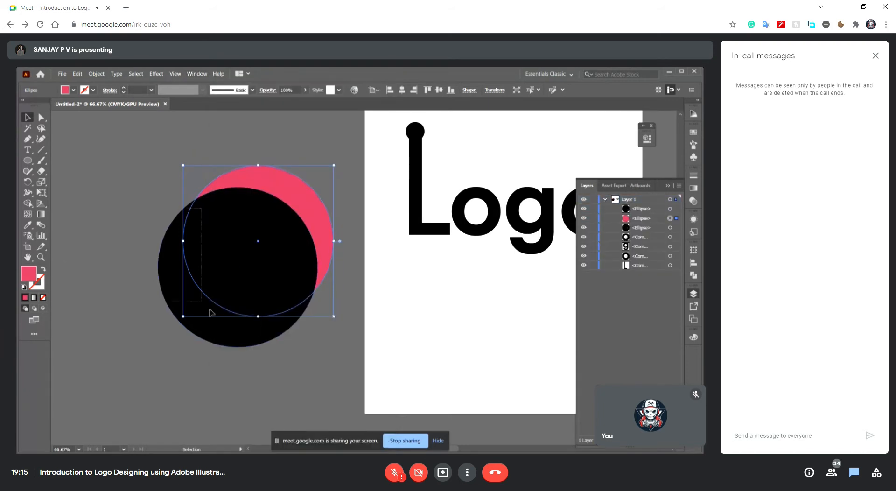
{"action": "left_click_drag", "start_coordinate": [99, 212], "coordinate": [278, 353]}
{"action": "left_click_drag", "start_coordinate": [650, 222], "coordinate": [638, 208]}
{"action": "left_click", "coordinate": [646, 232]}
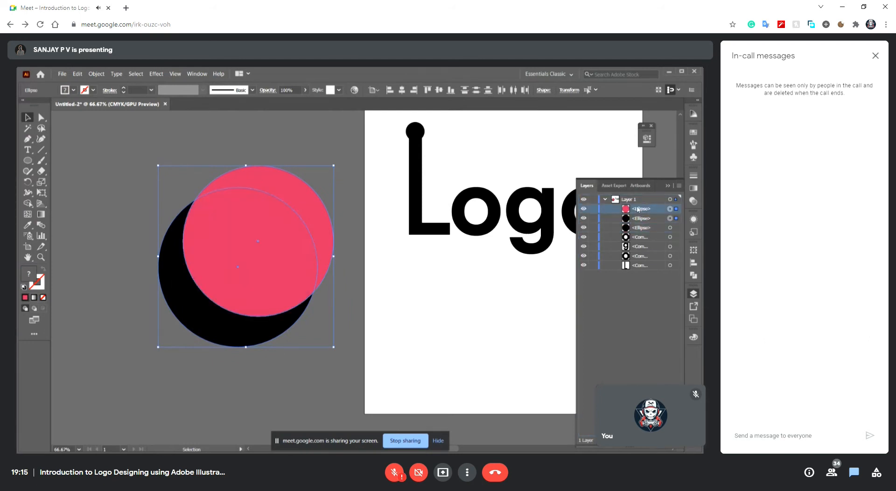
Select both circles together and the pink circle on its own, and close the layer list
{"action": "left_click", "coordinate": [97, 252]}
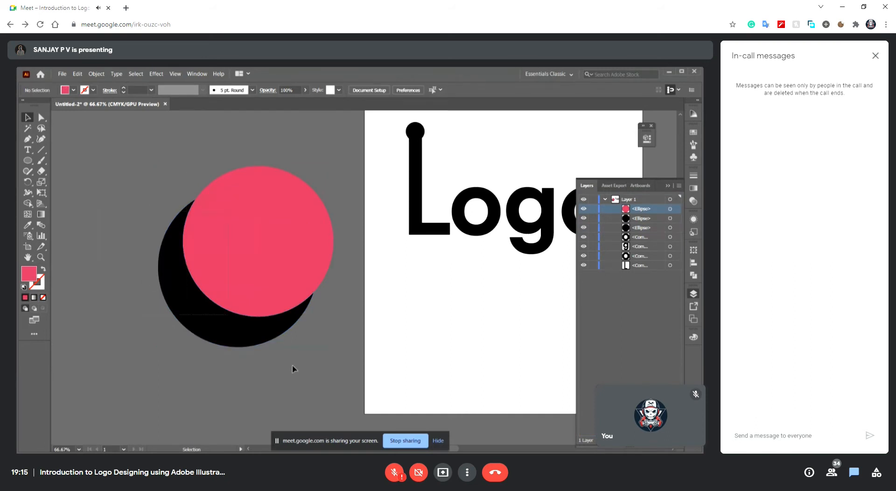
{"action": "left_click_drag", "start_coordinate": [293, 369], "coordinate": [193, 293]}
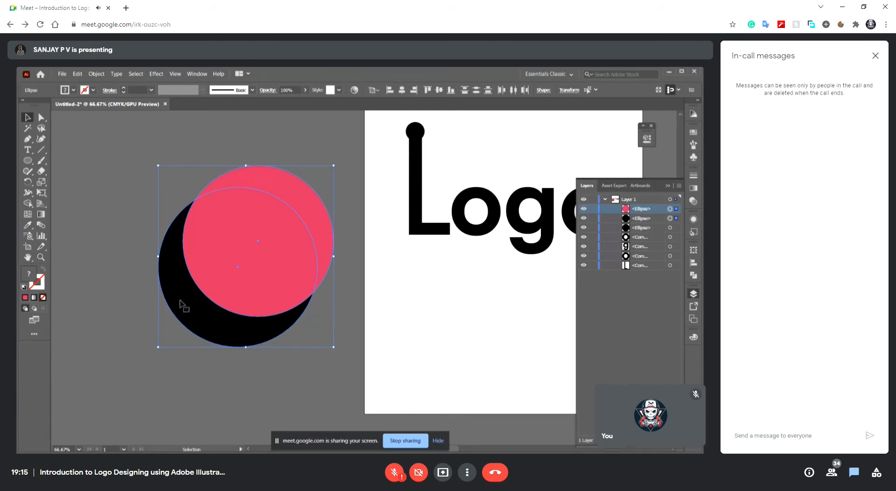
{"action": "left_click", "coordinate": [127, 219]}
{"action": "left_click", "coordinate": [213, 322]}
{"action": "left_click", "coordinate": [288, 196]}
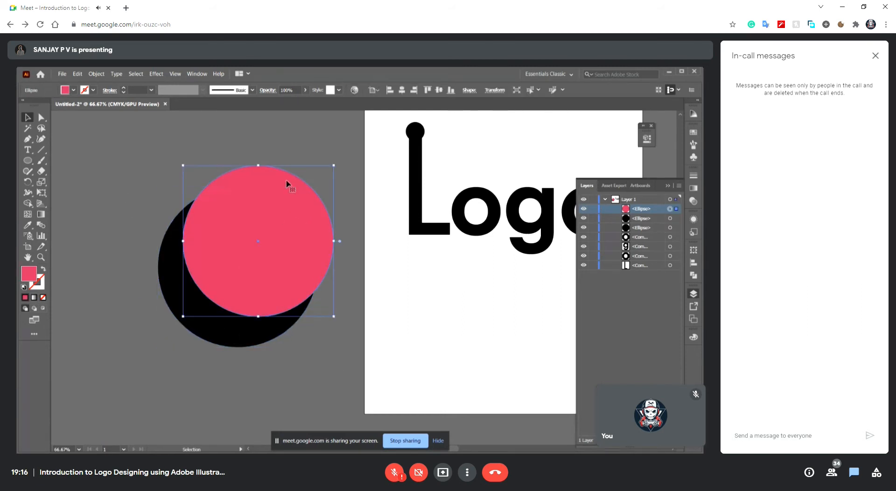
{"action": "left_click", "coordinate": [668, 187]}
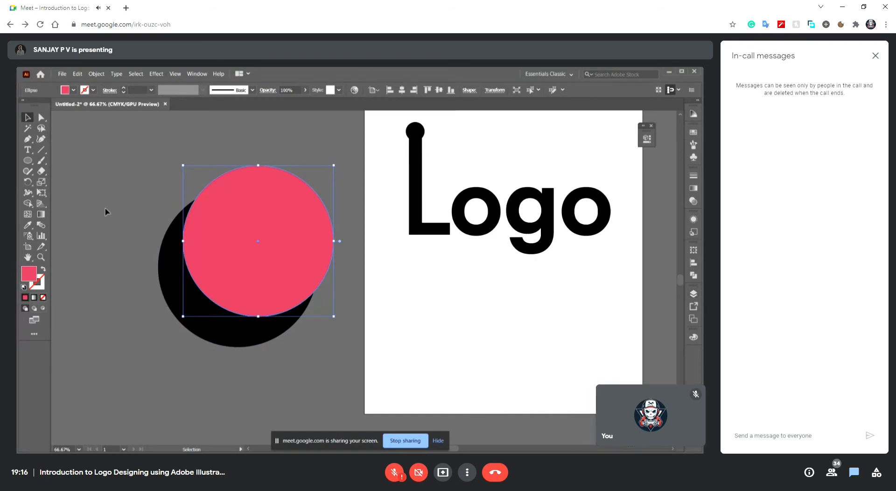
Select both overlapping circles and open the Pathfinder options
{"action": "left_click_drag", "start_coordinate": [99, 190], "coordinate": [287, 379]}
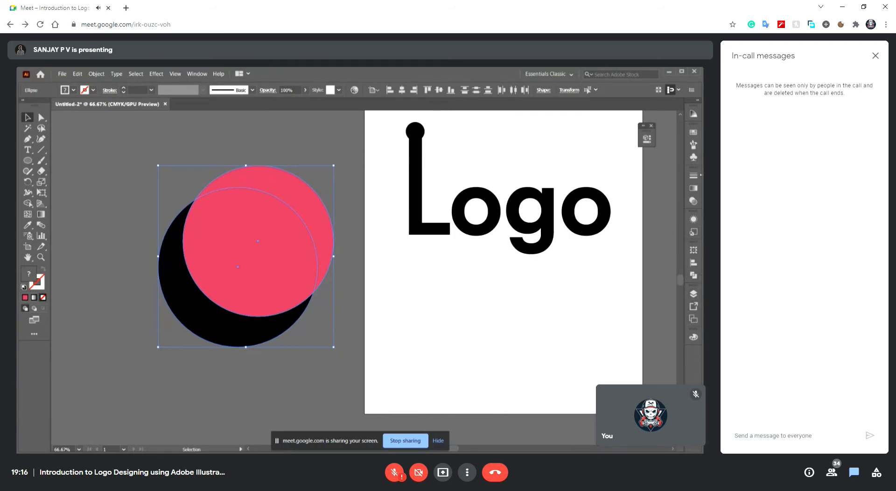
{"action": "left_click", "coordinate": [193, 74]}
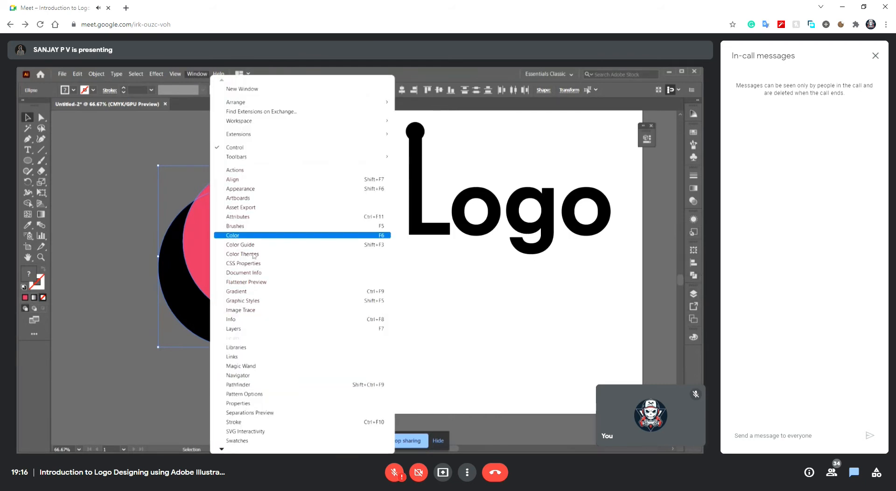
{"action": "left_click", "coordinate": [252, 384]}
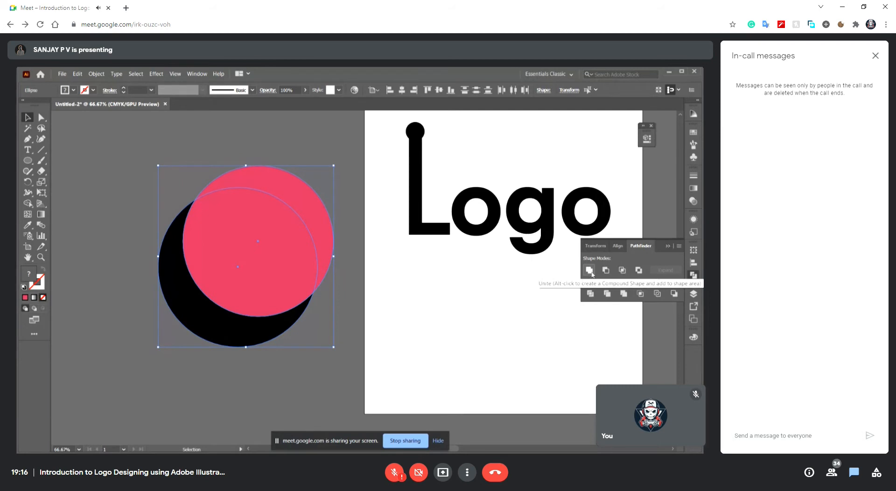
Try uniting the black and pink circles into one shape, move it aside, and undo both changes
{"action": "left_click", "coordinate": [98, 187]}
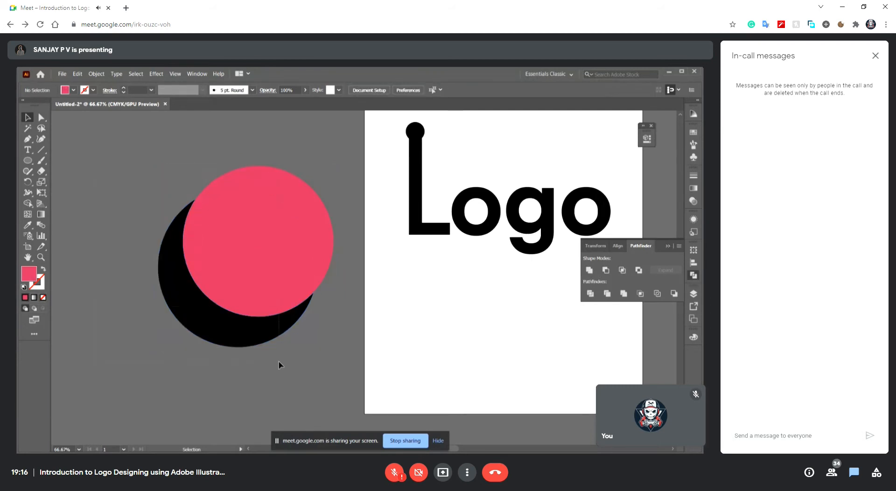
{"action": "left_click_drag", "start_coordinate": [279, 362], "coordinate": [295, 360]}
{"action": "left_click", "coordinate": [590, 270]}
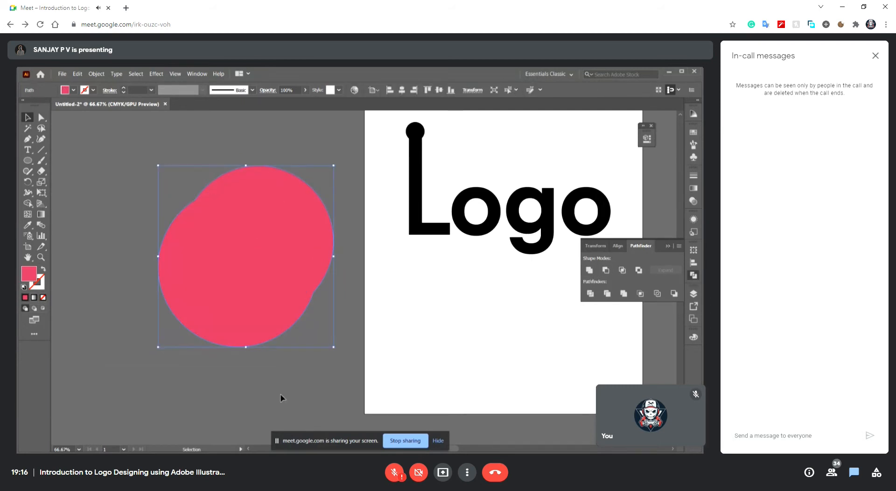
{"action": "left_click_drag", "start_coordinate": [262, 314], "coordinate": [166, 270]}
{"action": "key", "text": "a"}
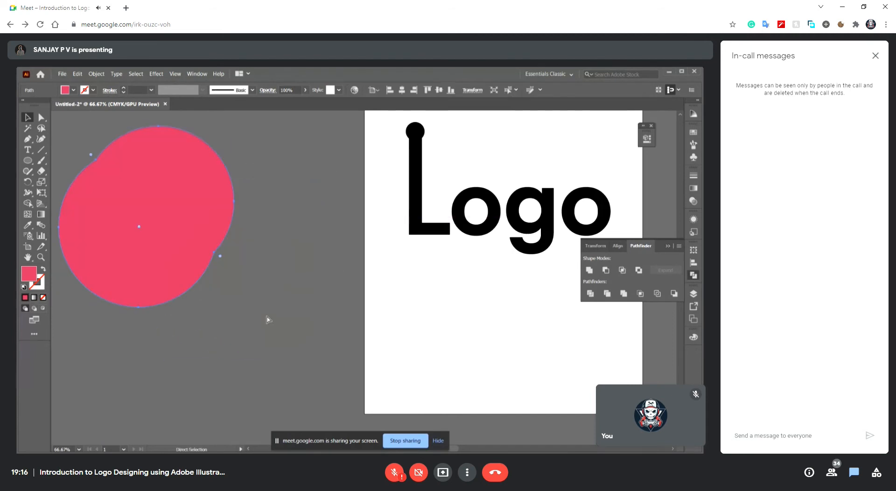
{"action": "key", "text": "ctrl+z"}
{"action": "key", "text": "v"}
{"action": "key", "text": "ctrl+z"}
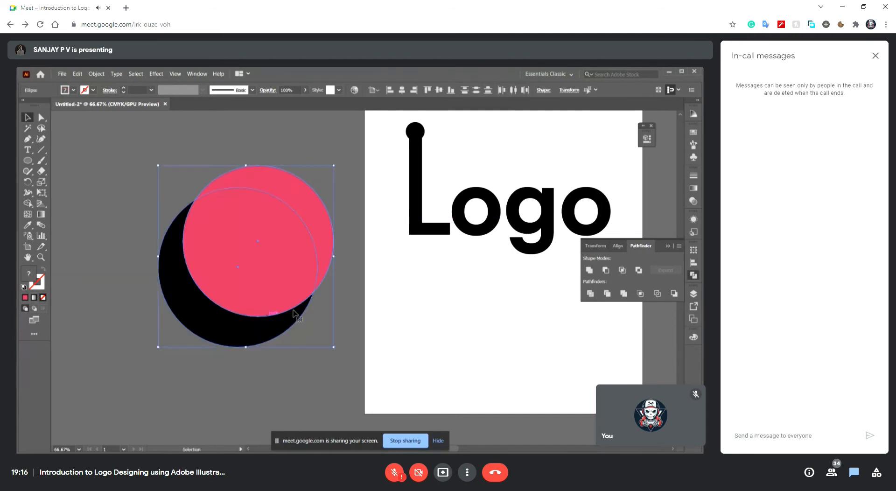
Try subtracting the pink circle from the black one with Minus Front, move the crescent slightly, and undo both changes
{"action": "left_click", "coordinate": [606, 270]}
{"action": "left_click", "coordinate": [280, 290]}
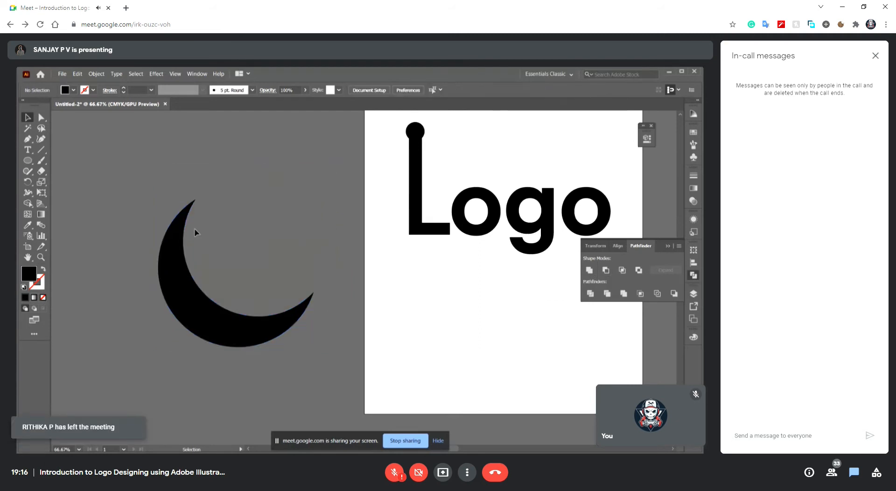
{"action": "left_click", "coordinate": [299, 307]}
{"action": "left_click", "coordinate": [141, 191]}
{"action": "left_click_drag", "start_coordinate": [188, 262], "coordinate": [193, 281]}
{"action": "left_click", "coordinate": [138, 215]}
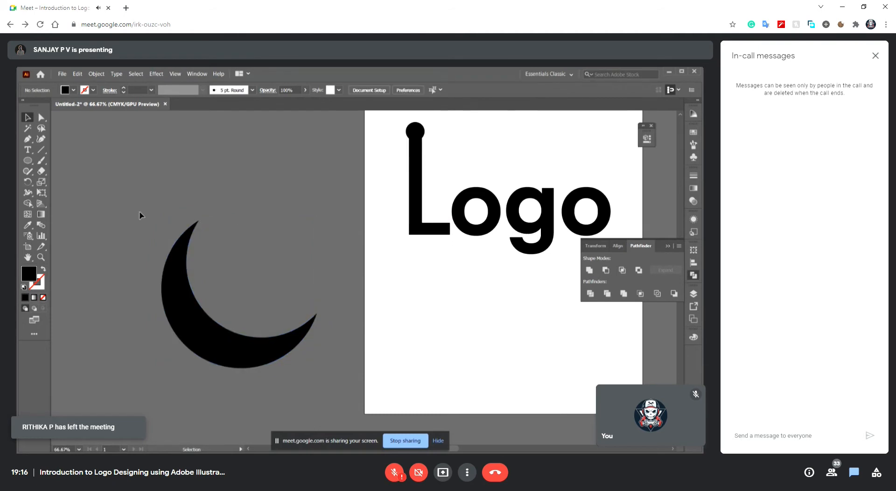
{"action": "key", "text": "ctrl+z"}
{"action": "key", "text": "ctrl+z"}
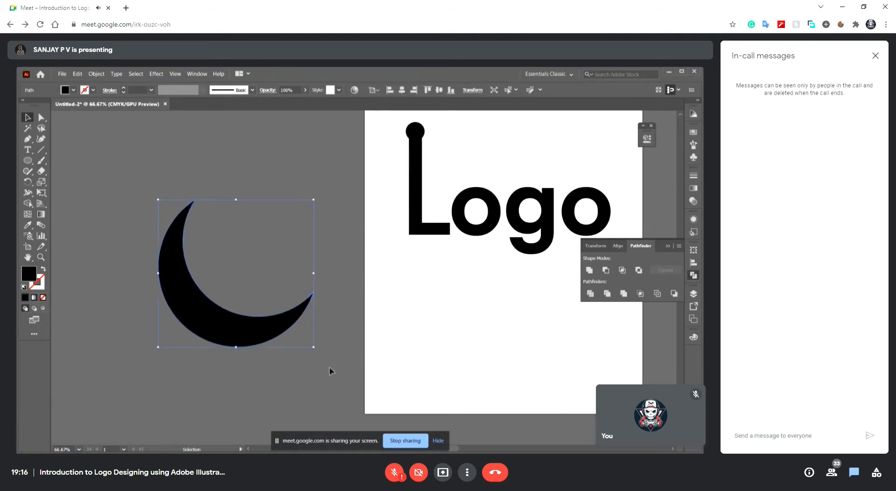
{"action": "key", "text": "ctrl+z"}
{"action": "key", "text": "ctrl+z"}
{"action": "key", "text": "v"}
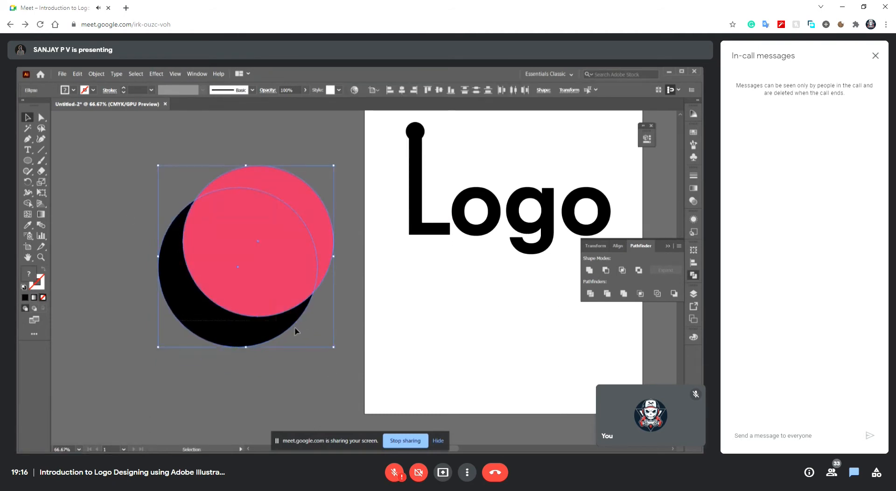
Try keeping only the overlap of the two circles with Intersect, and undo it
{"action": "left_click", "coordinate": [622, 270]}
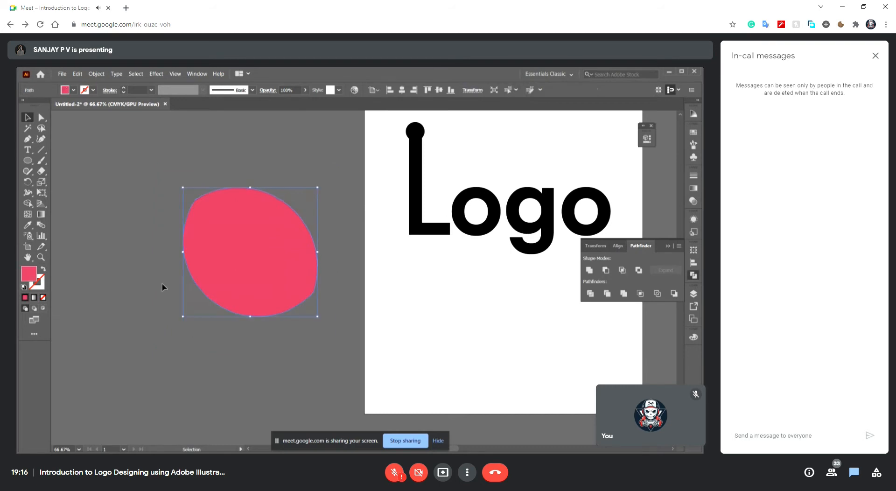
{"action": "left_click", "coordinate": [154, 179]}
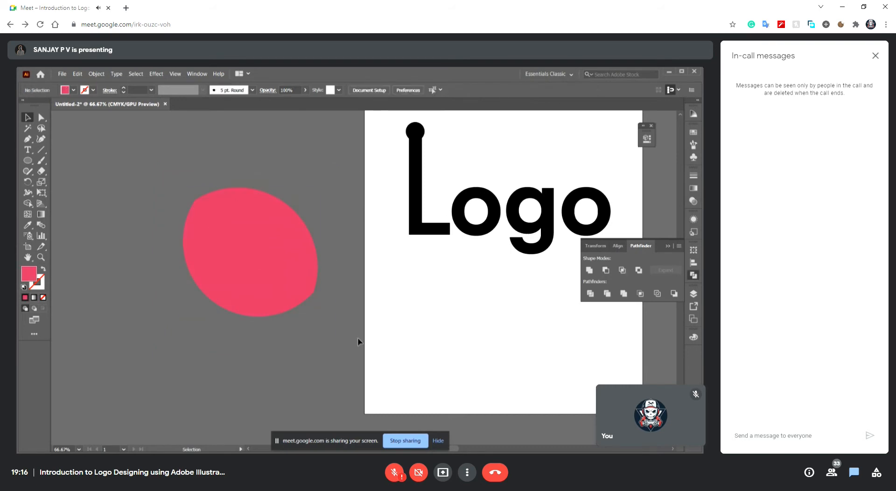
{"action": "key", "text": "ctrl+z"}
{"action": "key", "text": "ctrl+z"}
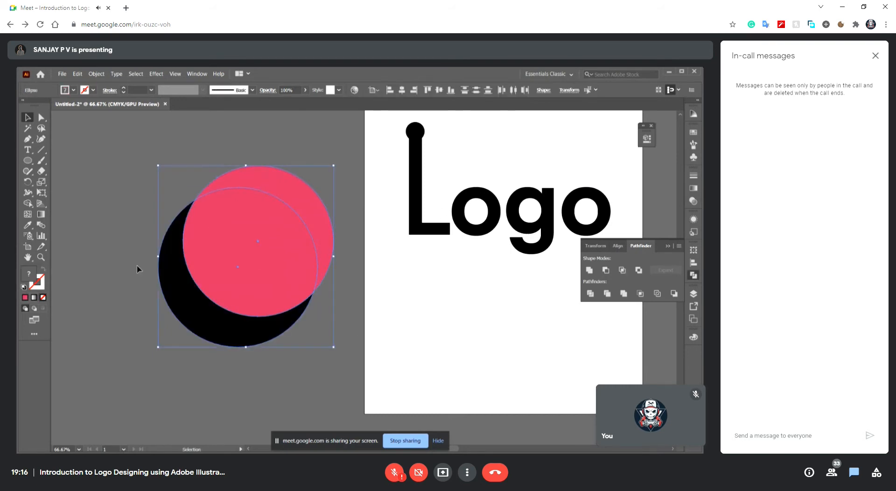
Try removing the overlap of the two circles with Exclude, and undo it
{"action": "left_click", "coordinate": [638, 271]}
{"action": "left_click", "coordinate": [361, 364]}
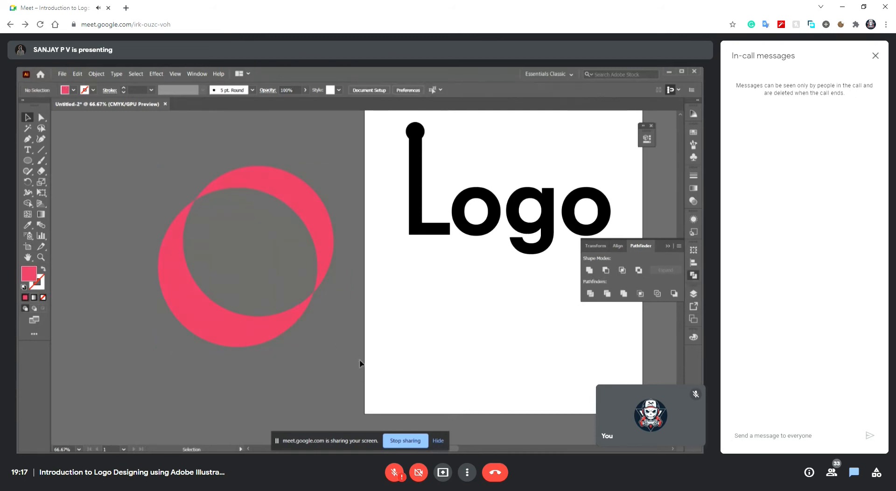
{"action": "key", "text": "ctrl+z"}
{"action": "key", "text": "ctrl+z"}
Step back through the circles' earlier stacking, colour and size changes, and redo them until the pink circle is in front again
{"action": "key", "text": "ctrl+z"}
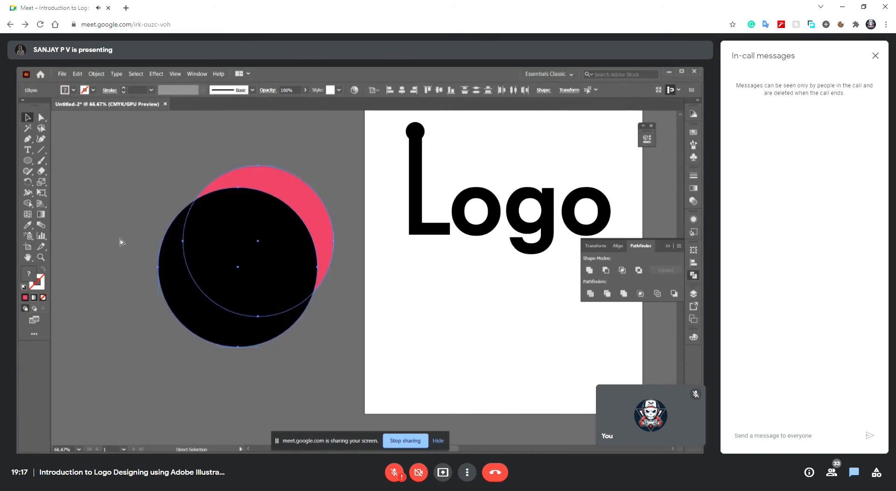
{"action": "left_click", "coordinate": [113, 238]}
{"action": "key", "text": "ctrl+minus"}
{"action": "key", "text": "ctrl+minus"}
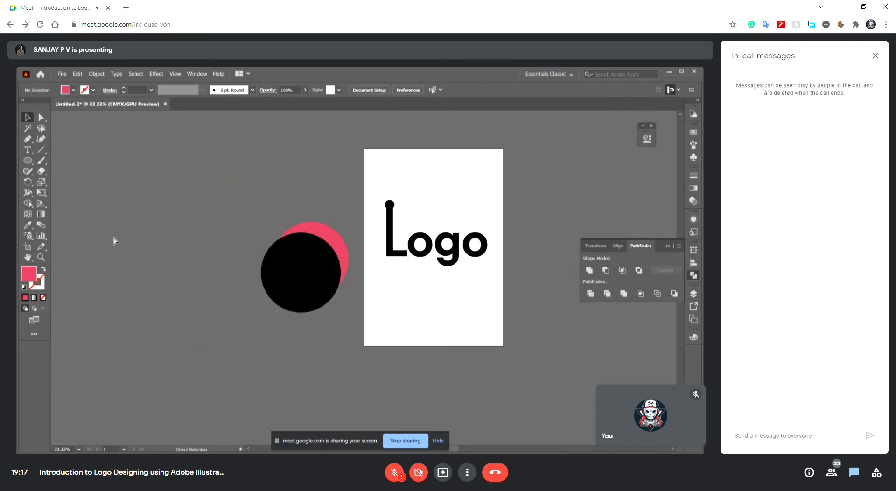
{"action": "key", "text": "ctrl+plus"}
{"action": "key", "text": "ctrl+z"}
{"action": "key", "text": "ctrl+z"}
{"action": "key", "text": "ctrl+z"}
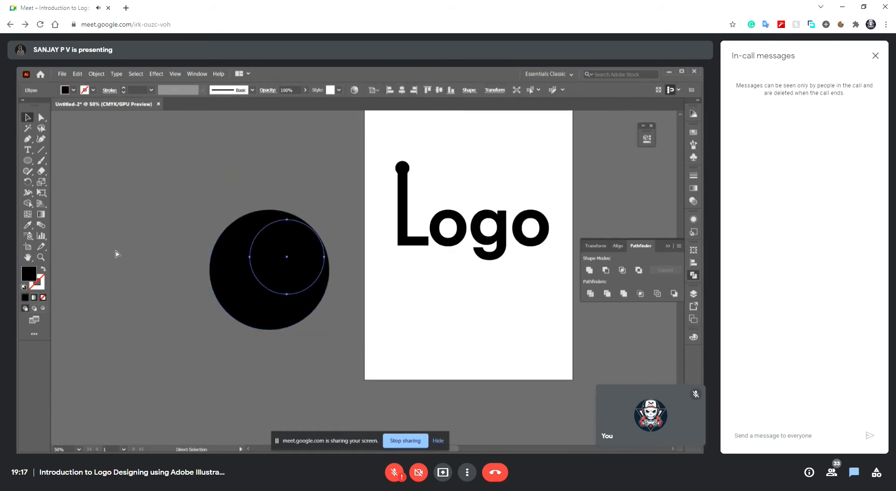
{"action": "key", "text": "ctrl+shift+z"}
{"action": "key", "text": "ctrl+shift+z"}
{"action": "key", "text": "ctrl+shift+z"}
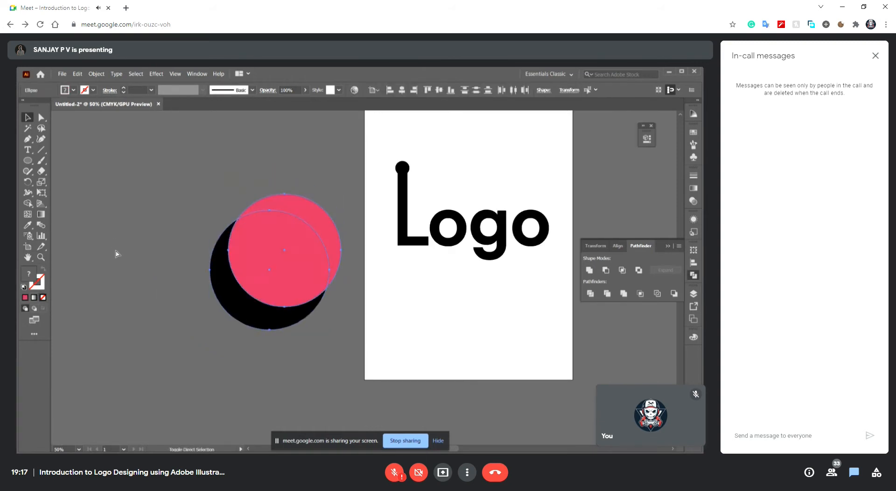
Try separating the black crescent from the pink circle with the Shape Builder, pull the pieces apart, and undo it all
{"action": "key", "text": "v"}
{"action": "left_click", "coordinate": [155, 237]}
{"action": "left_click_drag", "start_coordinate": [334, 368], "coordinate": [221, 286]}
{"action": "left_click", "coordinate": [28, 205]}
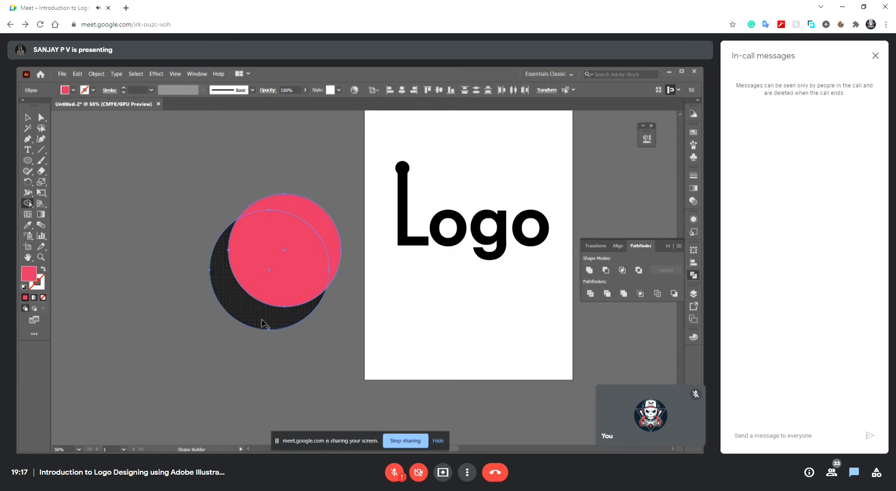
{"action": "left_click", "coordinate": [263, 323]}
{"action": "left_click", "coordinate": [28, 118]}
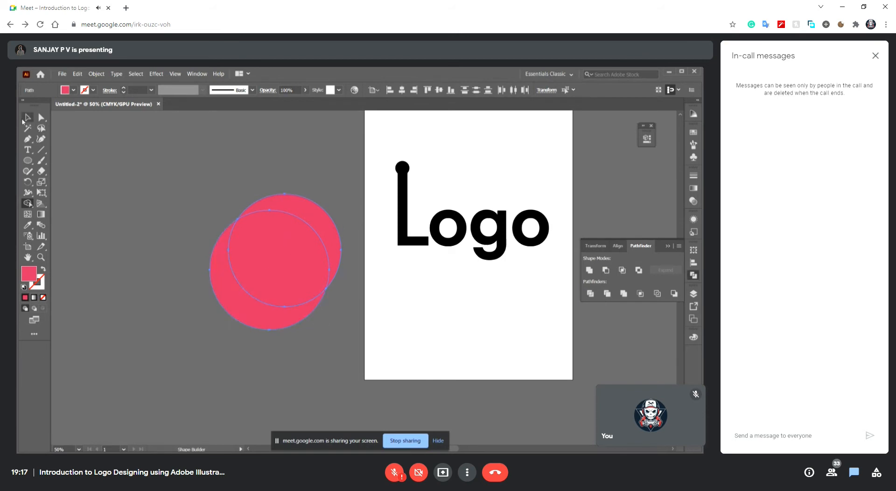
{"action": "left_click", "coordinate": [239, 371]}
{"action": "left_click_drag", "start_coordinate": [266, 312], "coordinate": [177, 357]}
{"action": "left_click", "coordinate": [248, 245]}
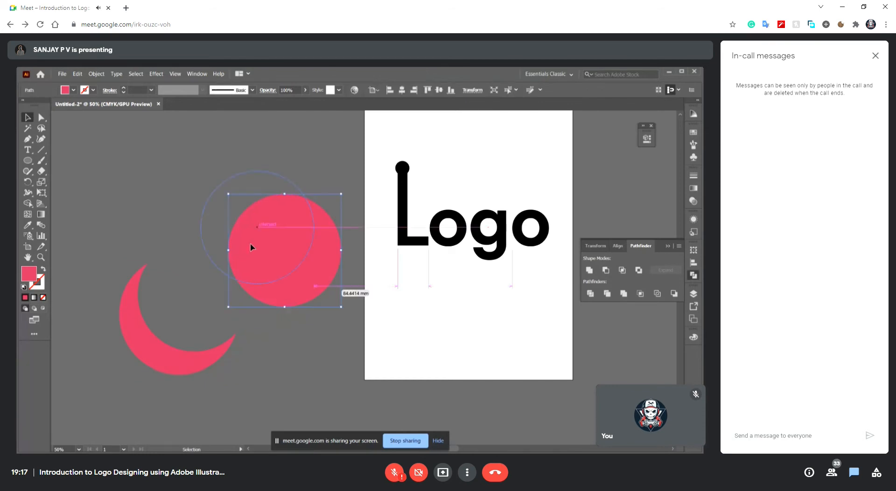
{"action": "left_click_drag", "start_coordinate": [248, 244], "coordinate": [163, 179]}
{"action": "key", "text": "ctrl+z"}
{"action": "key", "text": "ctrl+z"}
{"action": "key", "text": "ctrl+z"}
Draw two more pink ellipses overlapping the lower part of the two circles
{"action": "key", "text": "l"}
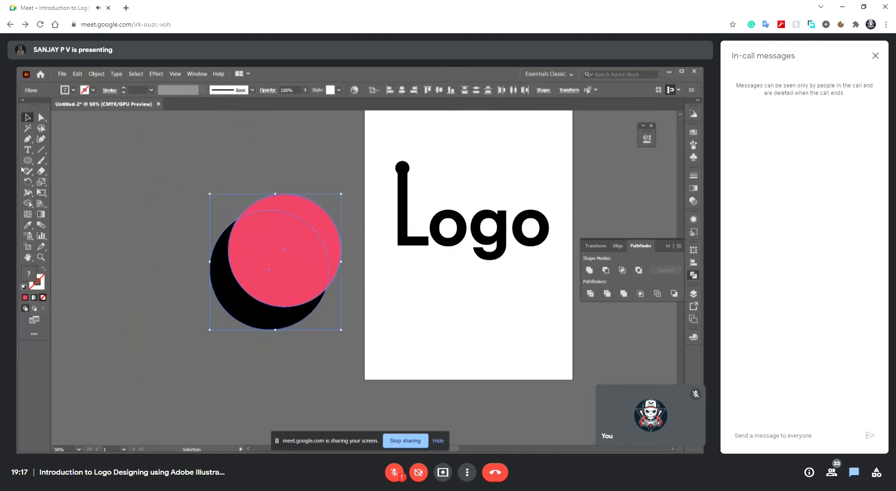
{"action": "left_click_drag", "start_coordinate": [341, 367], "coordinate": [235, 274]}
{"action": "left_click_drag", "start_coordinate": [156, 246], "coordinate": [293, 343]}
Select all four overlapping shapes and merge their central overlap regions into one three-pointed shape with the Shape Builder
{"action": "left_click", "coordinate": [26, 118]}
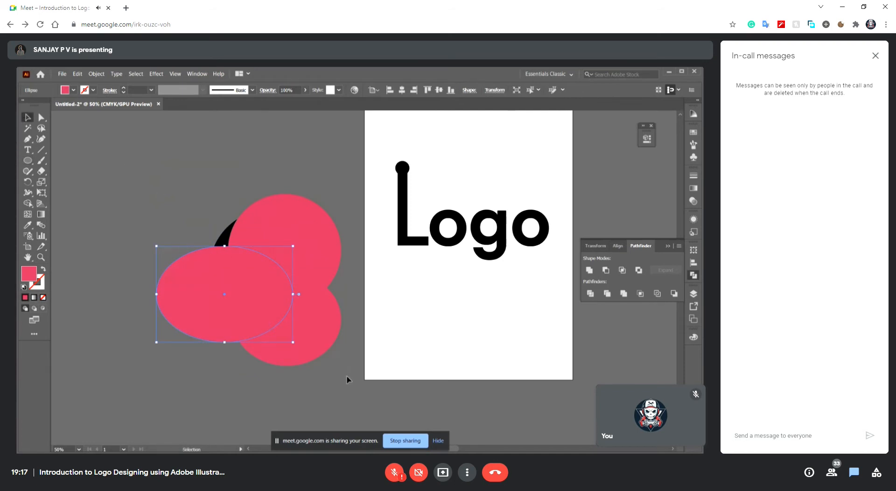
{"action": "left_click_drag", "start_coordinate": [348, 379], "coordinate": [201, 328]}
{"action": "left_click", "coordinate": [28, 204]}
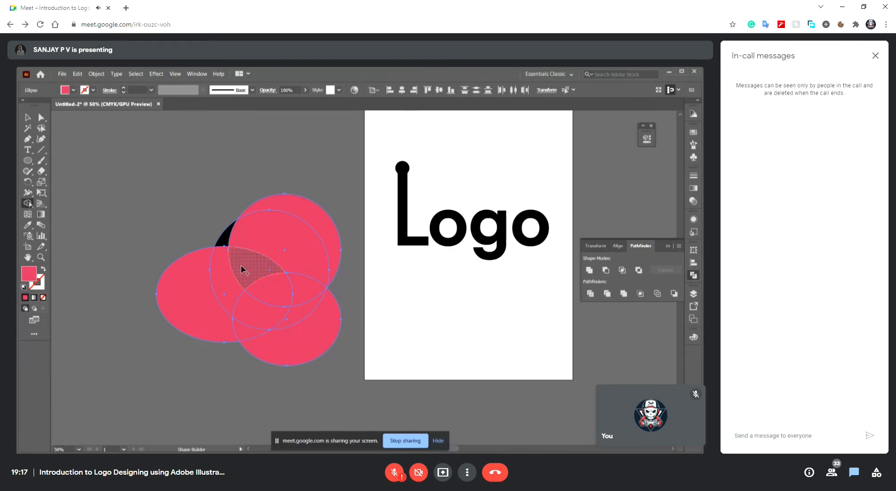
{"action": "mouse_move", "coordinate": [249, 274]}
{"action": "left_mouse_down"}
{"action": "mouse_move", "coordinate": [299, 289]}
{"action": "mouse_move", "coordinate": [286, 287]}
{"action": "mouse_move", "coordinate": [250, 335]}
{"action": "left_mouse_up"}
{"action": "key", "text": "v"}
{"action": "key", "text": "ctrl+shift+a"}
{"action": "left_click", "coordinate": [285, 295]}
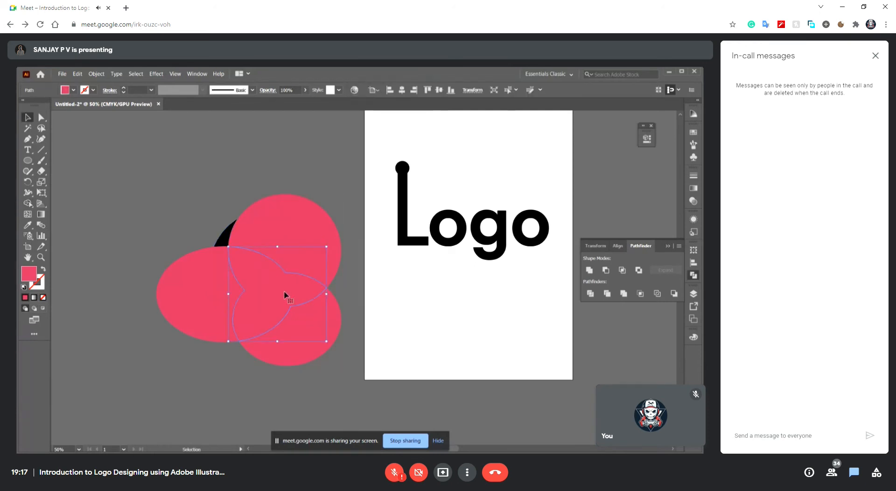
Move the three-pointed shape to the left of the ellipses and rotate it so one point faces down
{"action": "left_click_drag", "start_coordinate": [287, 293], "coordinate": [136, 190]}
{"action": "scroll", "coordinate": [194, 205], "scroll_direction": "left", "scroll_amount": 5}
{"action": "left_click_drag", "start_coordinate": [193, 205], "coordinate": [200, 246]}
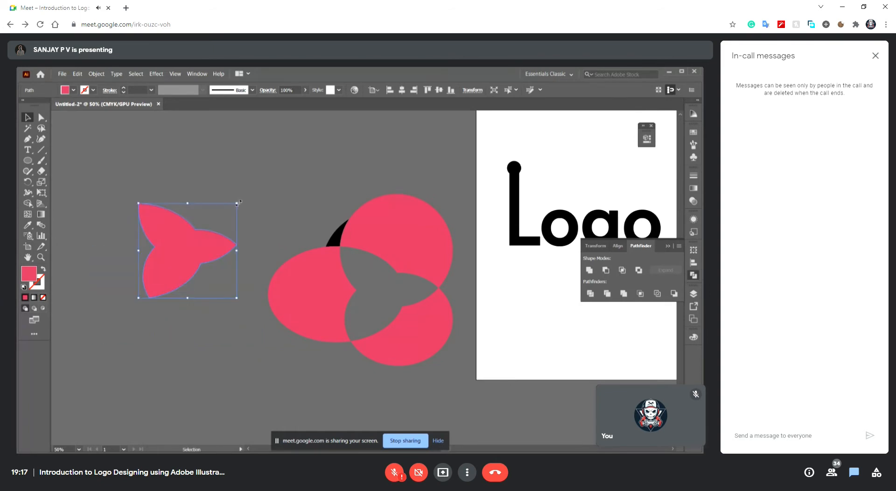
{"action": "left_click_drag", "start_coordinate": [238, 199], "coordinate": [217, 267]}
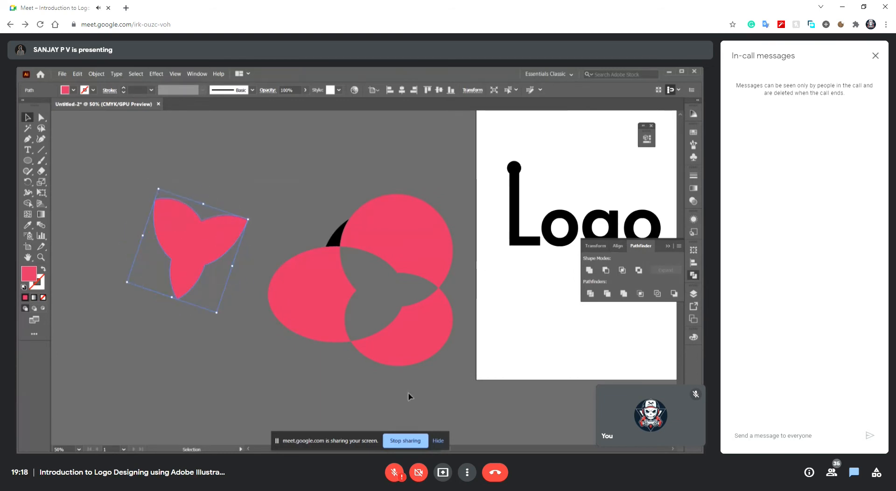
Delete the ellipse pieces and the three-pointed shape beside the artboard, keeping the Logo lettering
{"action": "left_click_drag", "start_coordinate": [408, 392], "coordinate": [395, 379]}
{"action": "key", "text": "Delete"}
{"action": "key", "text": "ctrl+minus"}
{"action": "key", "text": "ctrl+minus"}
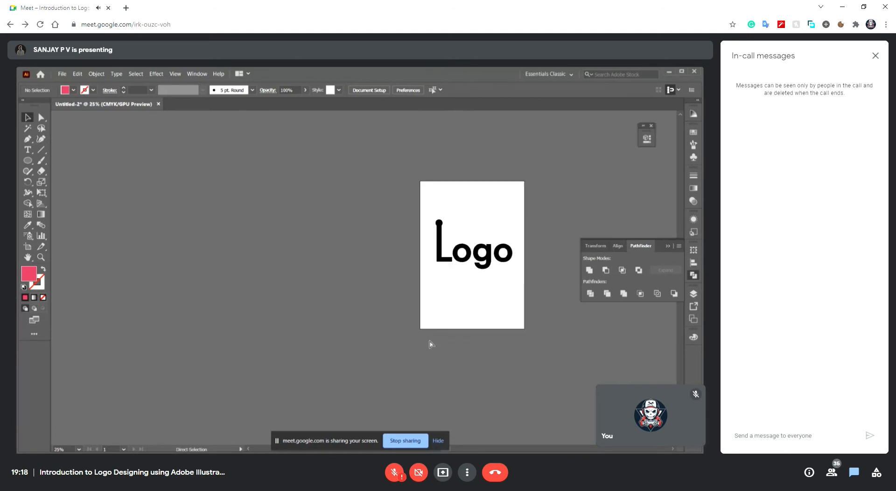
{"action": "key", "text": "ctrl+minus"}
{"action": "key", "text": "ctrl+plus"}
{"action": "key", "text": "ctrl+plus"}
{"action": "key", "text": "ctrl+plus"}
{"action": "scroll", "coordinate": [430, 345], "scroll_direction": "right", "scroll_amount": 8}
{"action": "key", "text": "ctrl+minus"}
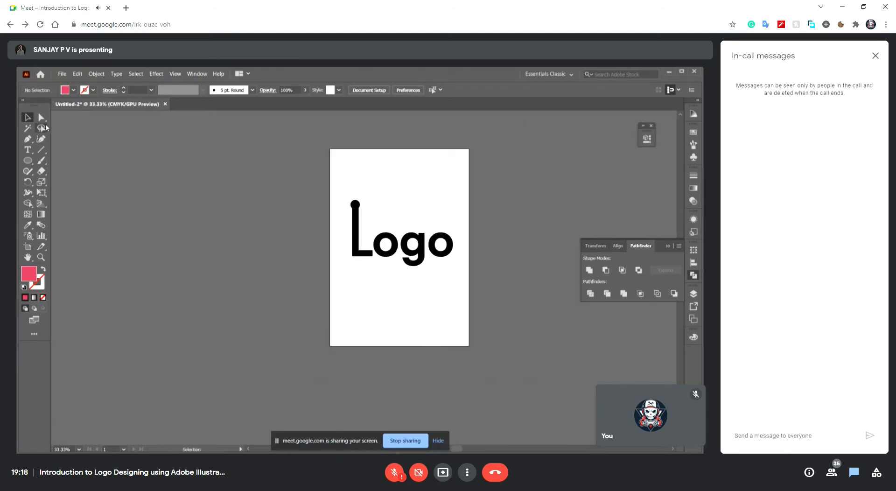
Add a second, landscape artboard of about 227 by 181 mm to the left of the Logo artboard
{"action": "left_click", "coordinate": [28, 246]}
{"action": "left_click_drag", "start_coordinate": [159, 154], "coordinate": [312, 276]}
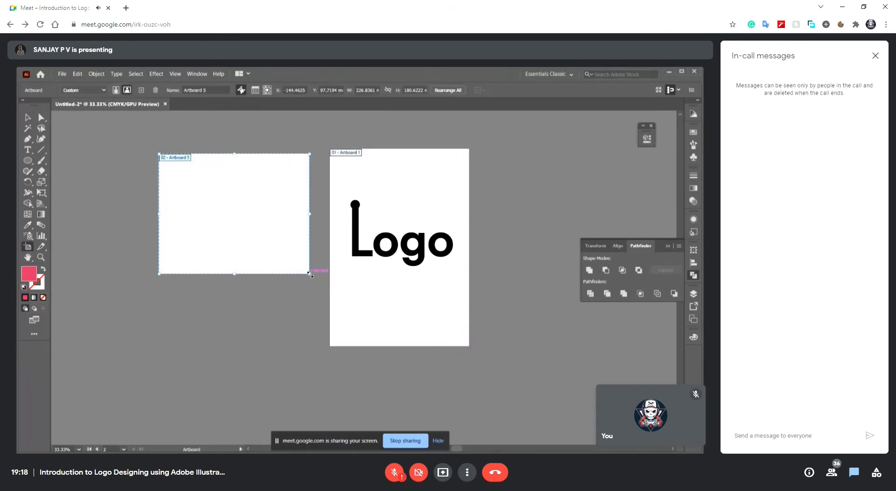
{"action": "left_click", "coordinate": [27, 117]}
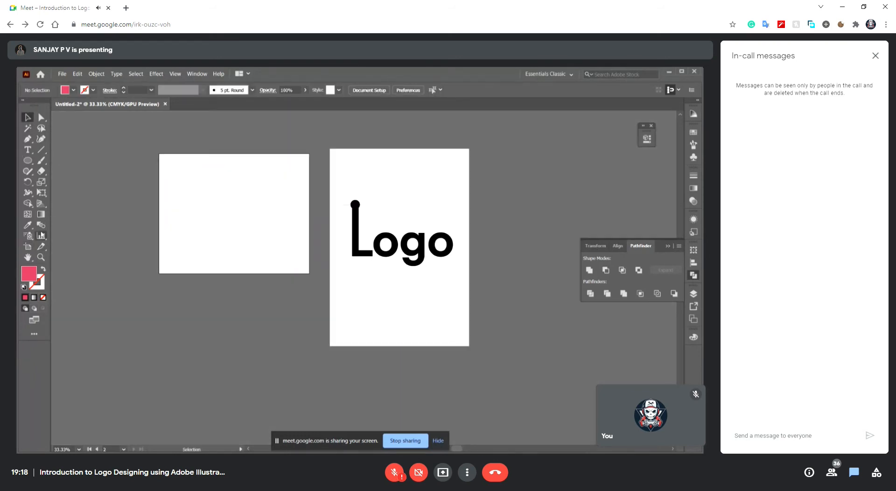
{"action": "left_click", "coordinate": [27, 247]}
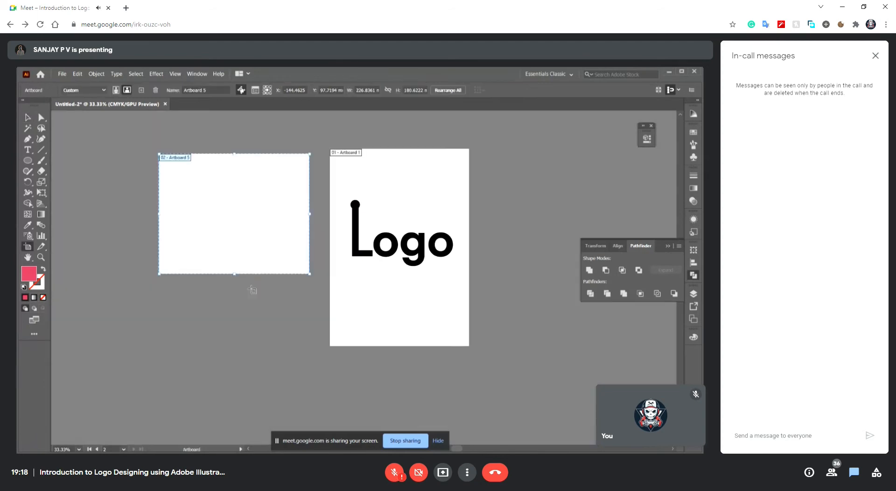
{"action": "left_click", "coordinate": [27, 116]}
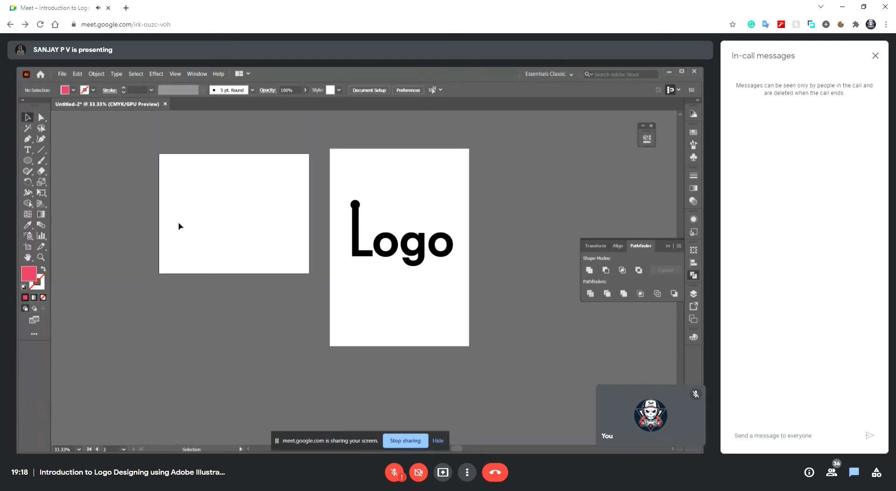
{"action": "key", "text": "ctrl+plus"}
{"action": "key", "text": "ctrl+plus"}
{"action": "key", "text": "ctrl+plus"}
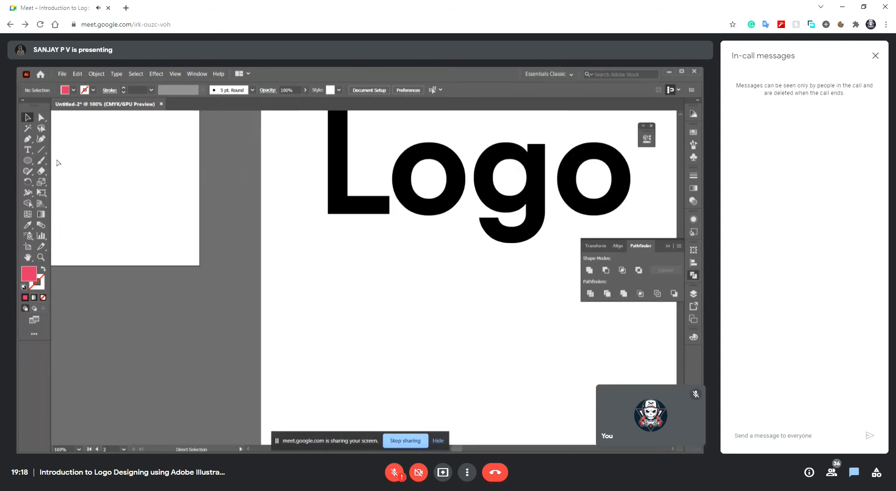
Select the black circle on top of the letter L in the Logo lettering
{"action": "key", "text": "ctrl+plus"}
{"action": "key", "text": "h"}
{"action": "left_click_drag", "start_coordinate": [223, 171], "coordinate": [194, 372]}
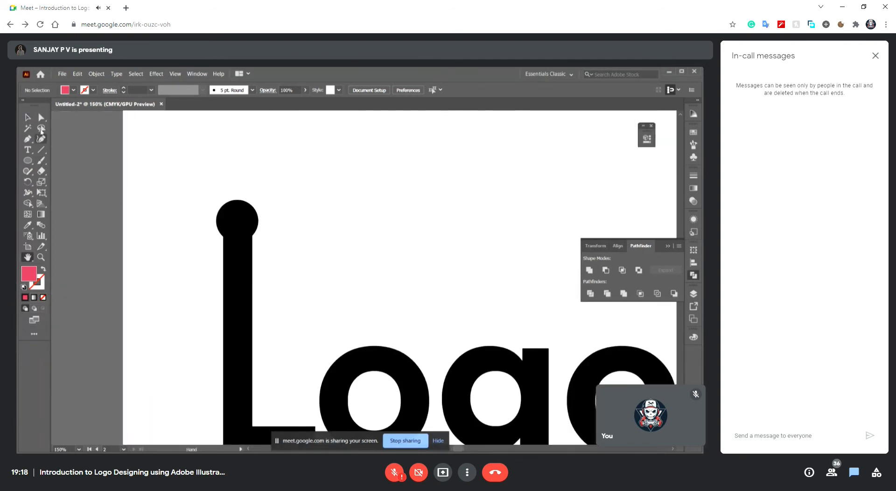
{"action": "key", "text": "v"}
{"action": "left_click", "coordinate": [237, 220]}
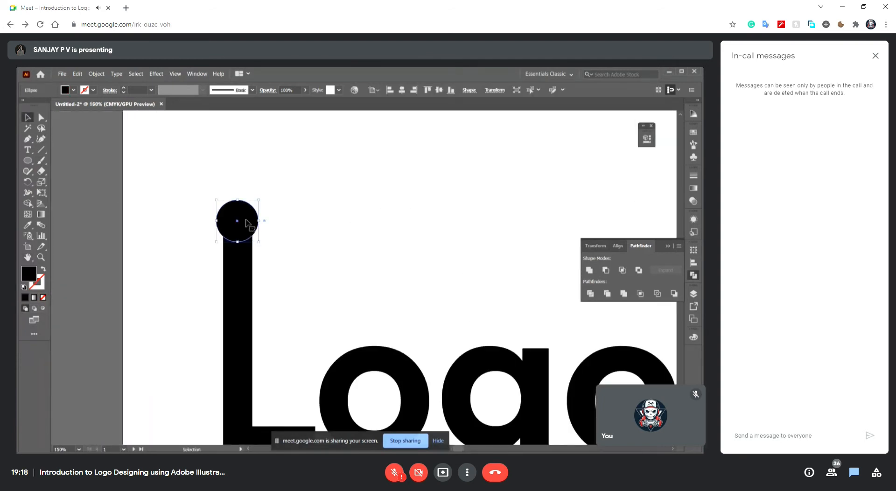
{"action": "key", "text": "a"}
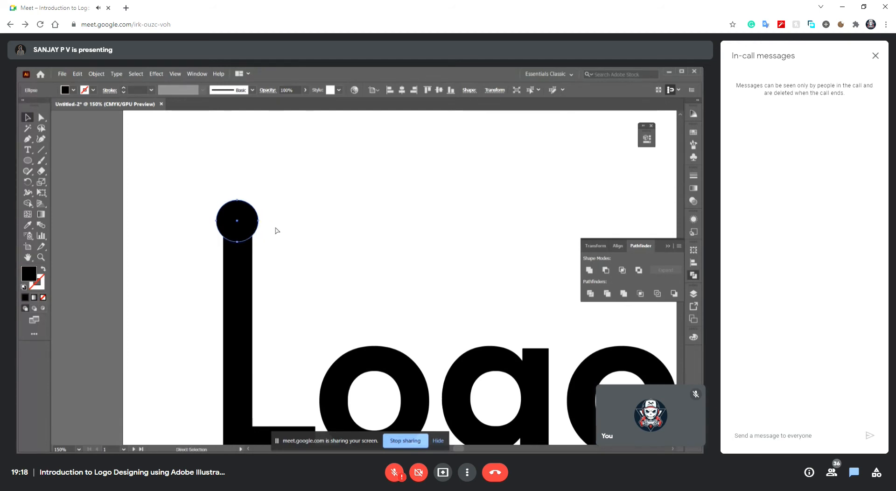
{"action": "key", "text": "ctrl+v"}
{"action": "left_click_drag", "start_coordinate": [374, 293], "coordinate": [305, 224]}
{"action": "key", "text": "ctrl+z"}
{"action": "key", "text": "ctrl+z"}
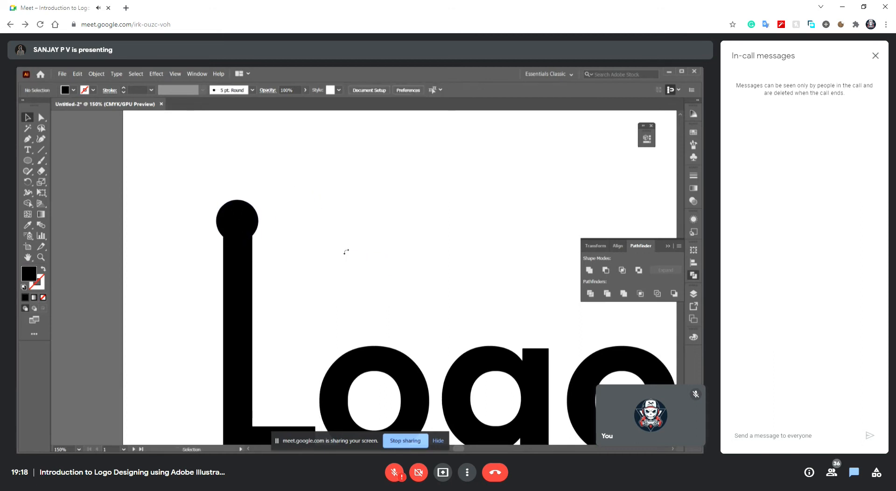
Place a slightly larger circle over the black circle on top of the L and fill it with pinkish red
{"action": "left_click_drag", "start_coordinate": [240, 235], "coordinate": [341, 256]}
{"action": "left_click_drag", "start_coordinate": [313, 223], "coordinate": [245, 223]}
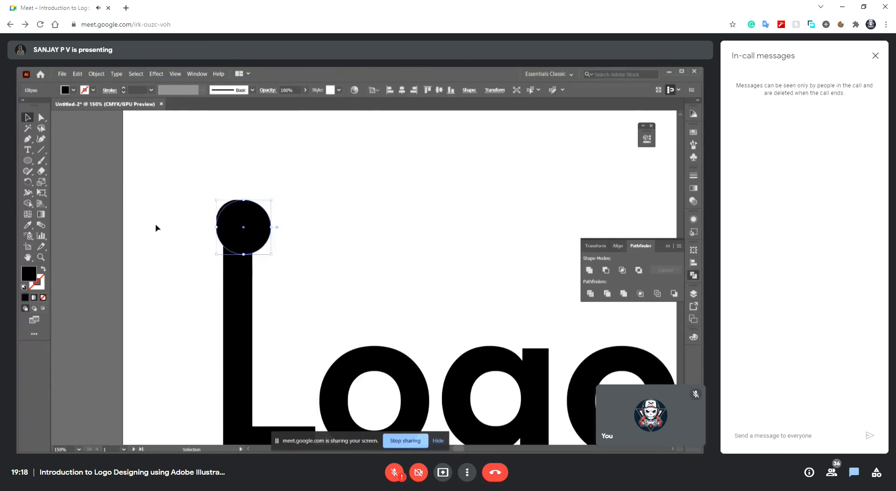
{"action": "double_click", "coordinate": [32, 273]}
{"action": "left_click", "coordinate": [557, 269]}
{"action": "double_click", "coordinate": [29, 276]}
{"action": "left_click", "coordinate": [462, 286]}
{"action": "left_click", "coordinate": [574, 264]}
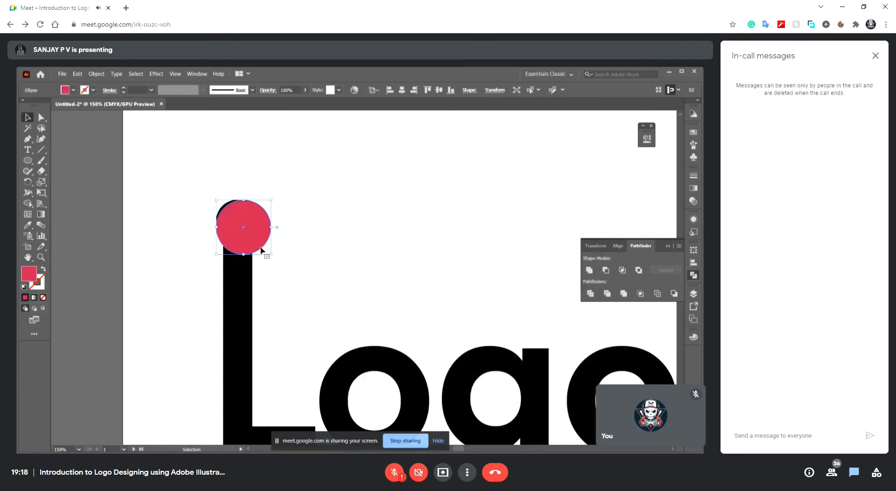
Nudge the red circle over the black dot and shift its stacking order back and forth until it sits between the dot and the L
{"action": "left_click_drag", "start_coordinate": [245, 248], "coordinate": [241, 245]}
{"action": "key", "text": "ctrl+["}
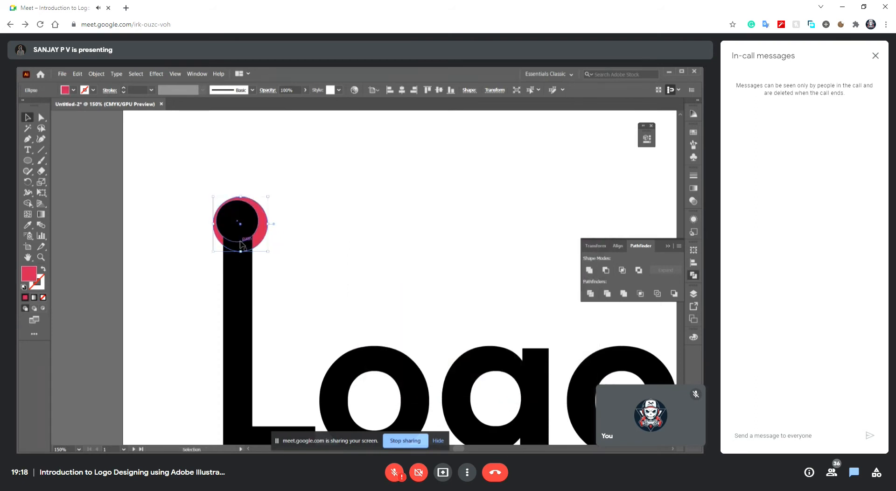
{"action": "key", "text": "ctrl+]"}
{"action": "key", "text": "ctrl+["}
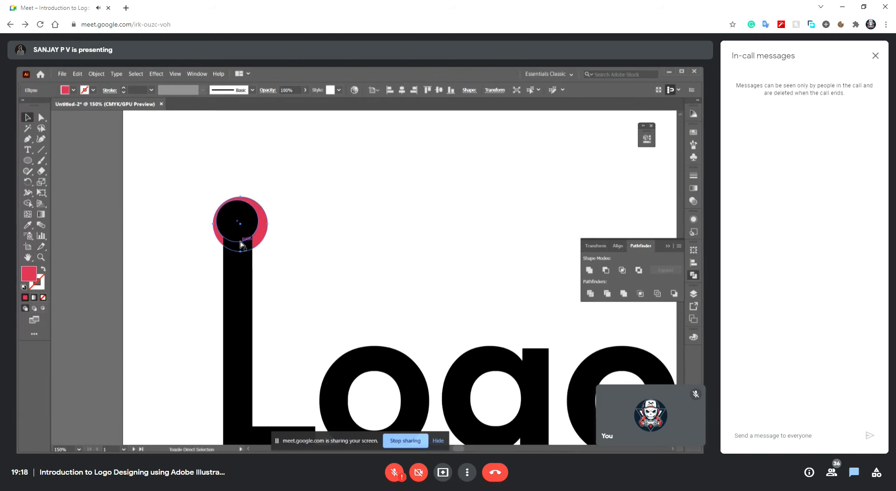
{"action": "key", "text": "ctrl+]"}
{"action": "key", "text": "ctrl+["}
{"action": "key", "text": "ctrl+]"}
{"action": "key", "text": "ctrl+["}
{"action": "key", "text": "ctrl+]"}
{"action": "key", "text": "ctrl+["}
{"action": "key", "text": "ctrl+]"}
{"action": "key", "text": "ctrl+["}
{"action": "key", "text": "ctrl+]"}
{"action": "key", "text": "ctrl+["}
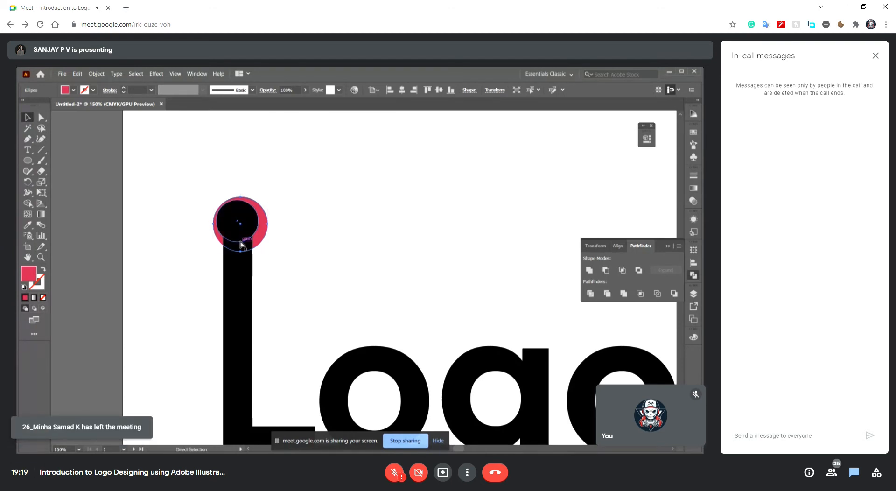
{"action": "key", "text": "v"}
{"action": "left_click", "coordinate": [267, 249]}
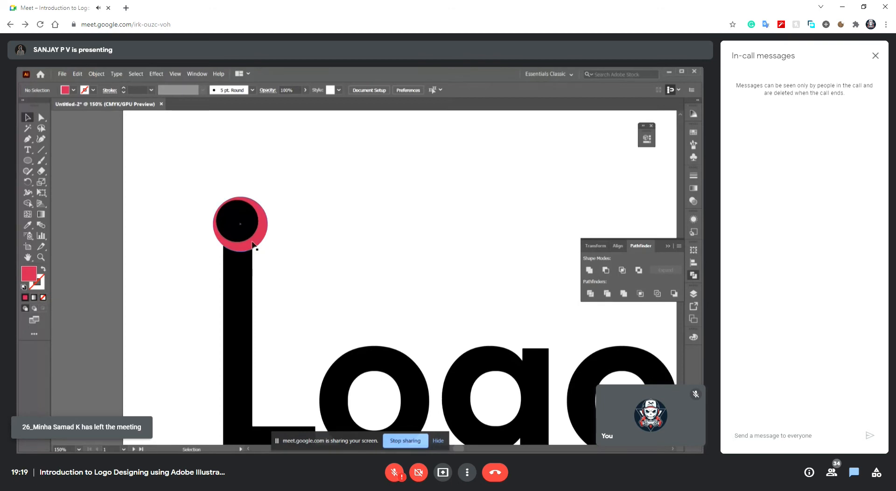
Centre the red and black circles on each other horizontally and vertically and place them on top of the L's stem
{"action": "left_click", "coordinate": [252, 245]}
{"action": "left_click", "coordinate": [315, 244]}
{"action": "left_click", "coordinate": [264, 238]}
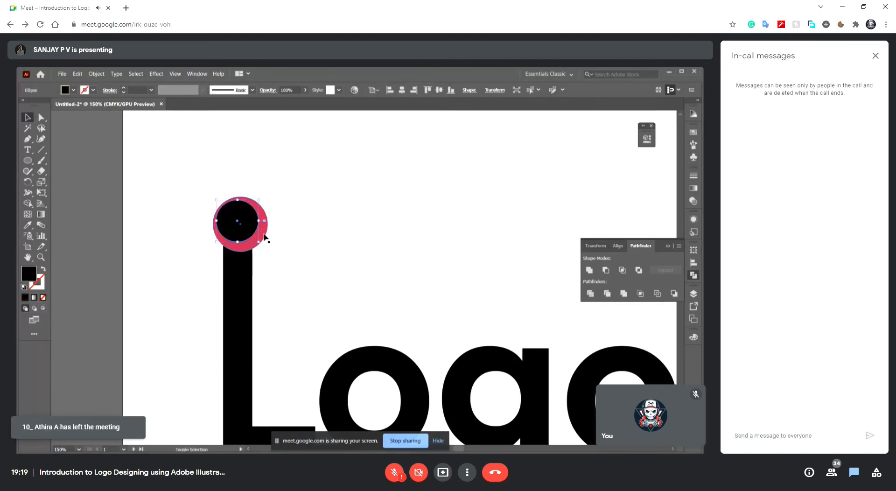
{"action": "left_click", "coordinate": [264, 238], "text": "shift"}
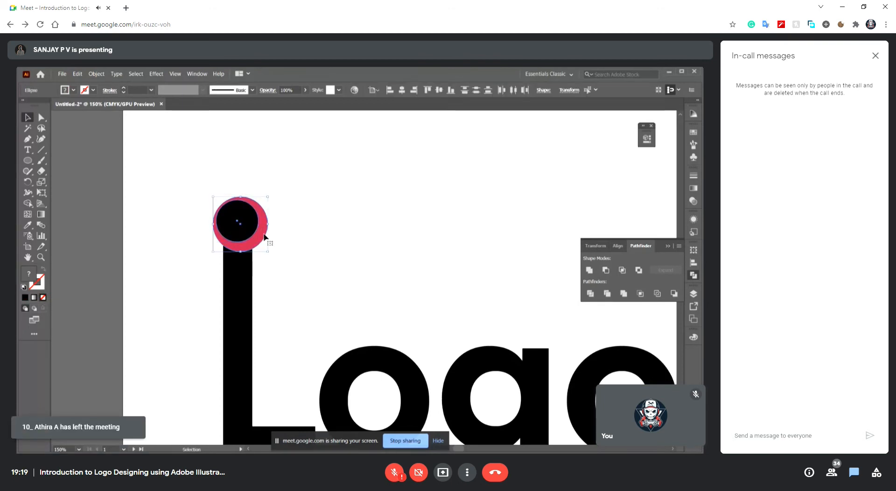
{"action": "left_click", "coordinate": [669, 248]}
{"action": "left_click", "coordinate": [405, 92]}
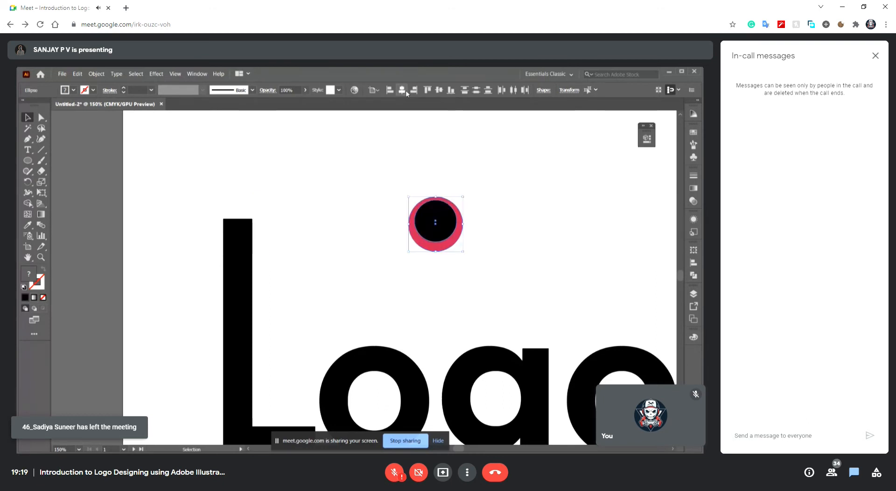
{"action": "left_click", "coordinate": [439, 89]}
{"action": "mouse_move", "coordinate": [444, 416]}
{"action": "left_mouse_down"}
{"action": "mouse_move", "coordinate": [227, 213]}
{"action": "mouse_move", "coordinate": [244, 221]}
{"action": "left_mouse_up"}
Subtract the red circle from the letter L with Minus Front to leave a curved gap below the black dot
{"action": "left_click", "coordinate": [250, 256]}
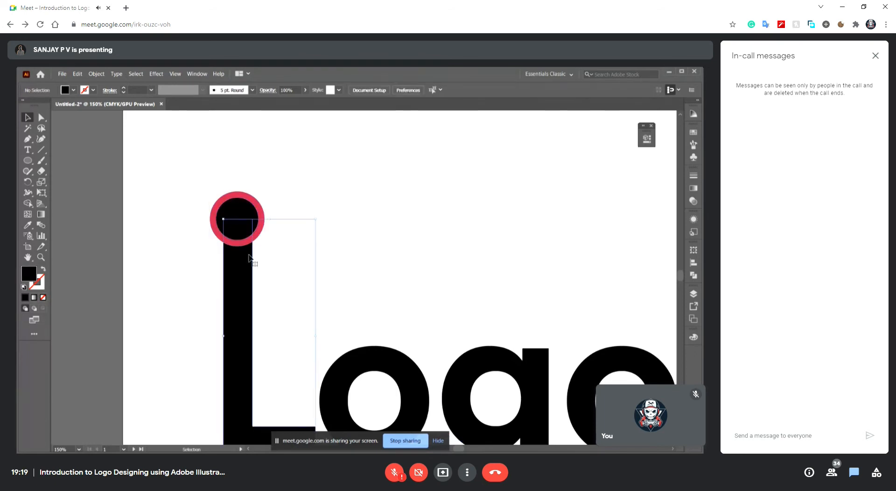
{"action": "left_click", "coordinate": [258, 206]}
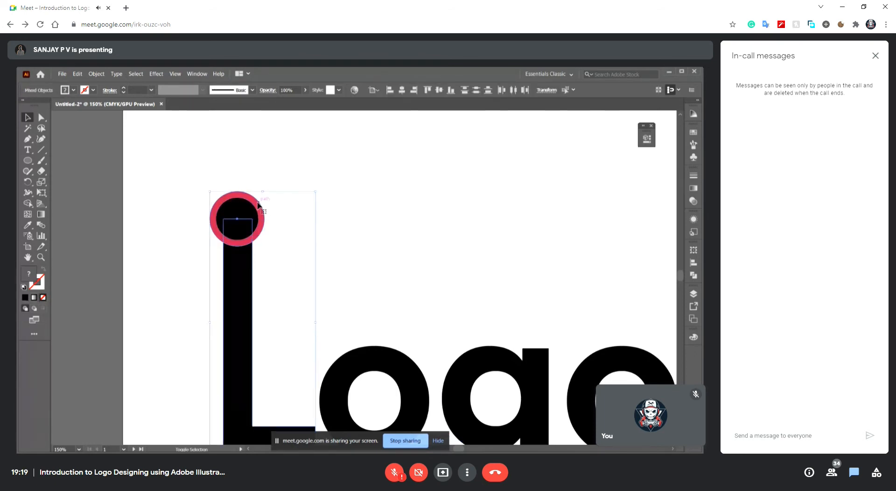
{"action": "left_click", "coordinate": [231, 312]}
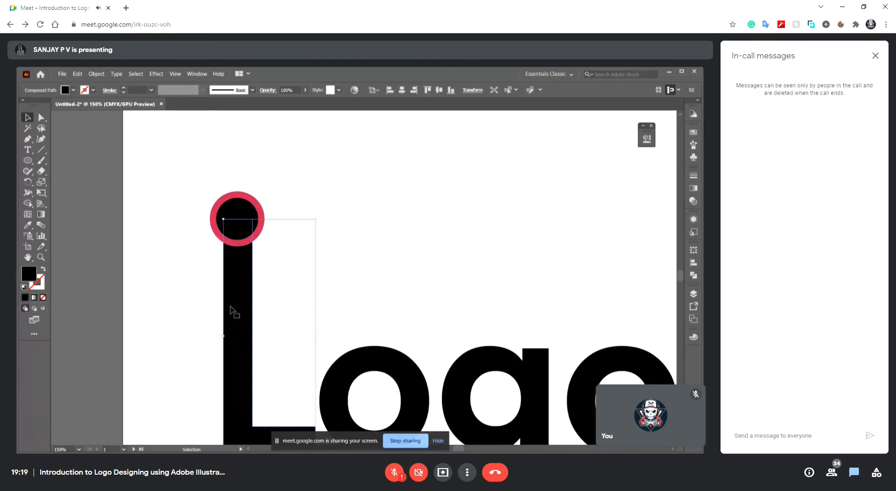
{"action": "left_click", "coordinate": [213, 230], "text": "shift"}
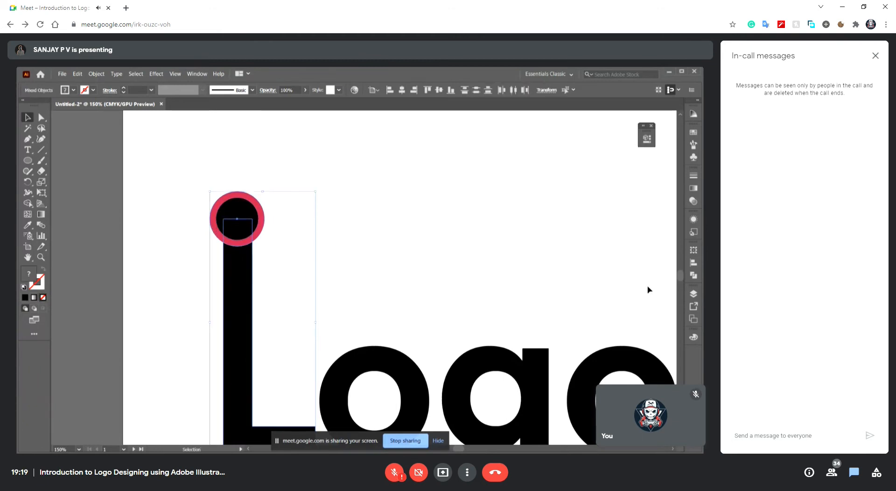
{"action": "left_click", "coordinate": [694, 277]}
{"action": "left_click", "coordinate": [608, 271]}
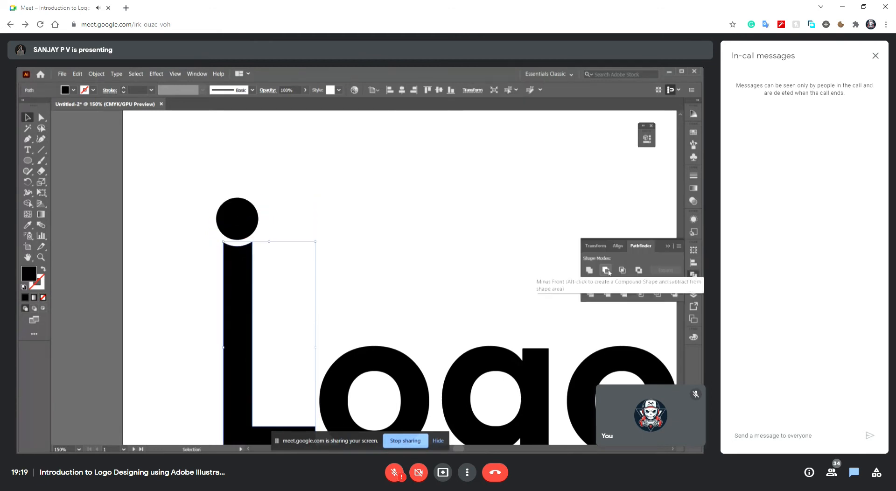
{"action": "left_click", "coordinate": [336, 248]}
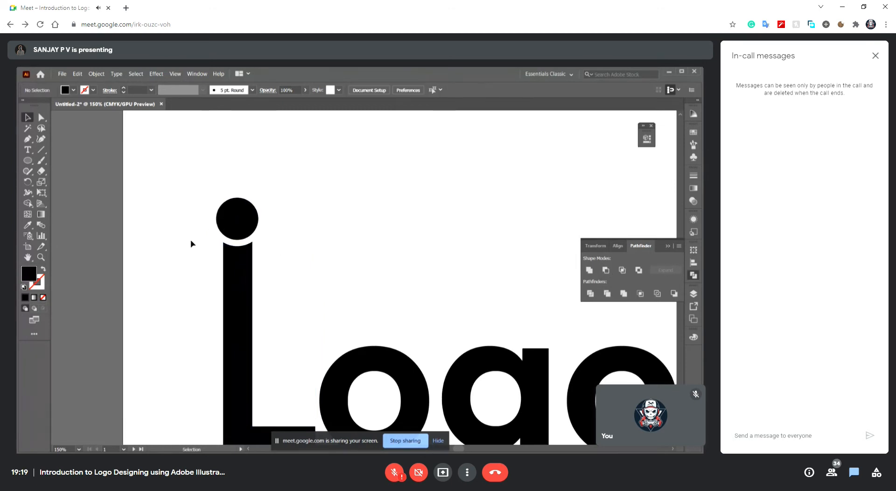
{"action": "left_click", "coordinate": [238, 255]}
{"action": "left_click", "coordinate": [350, 251]}
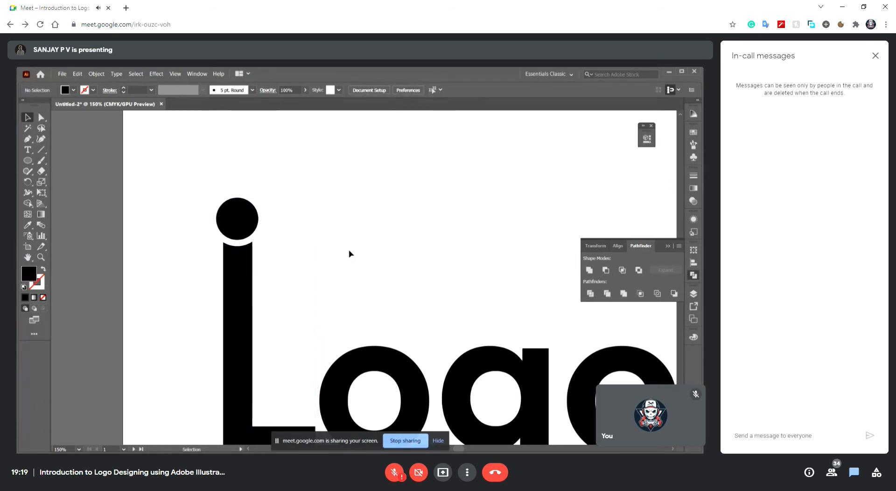
{"action": "left_click", "coordinate": [235, 216]}
{"action": "double_click", "coordinate": [29, 273]}
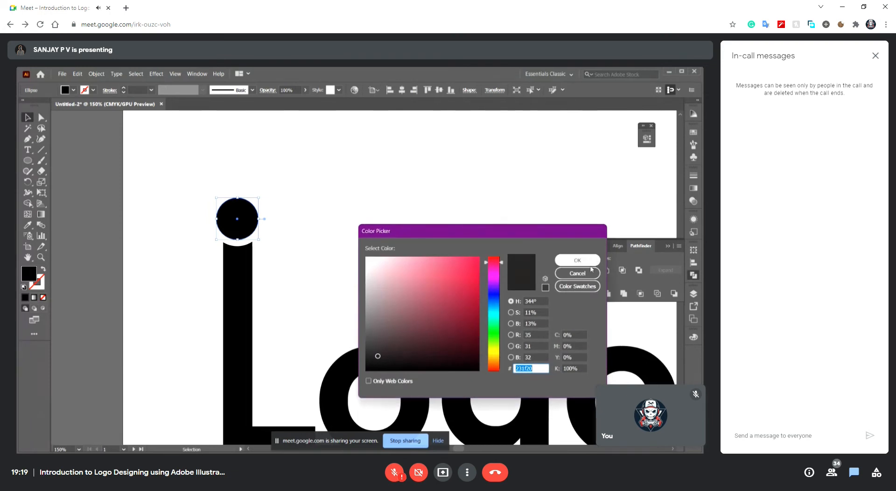
{"action": "left_click", "coordinate": [577, 273]}
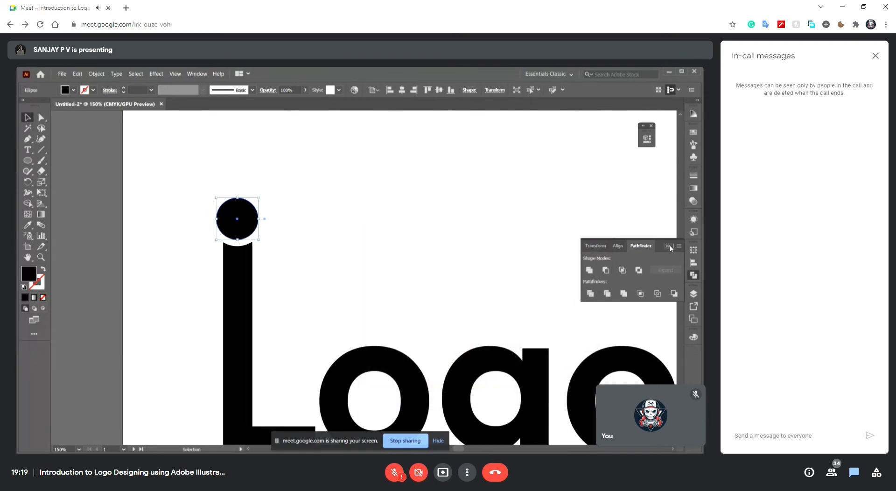
{"action": "left_click", "coordinate": [671, 245]}
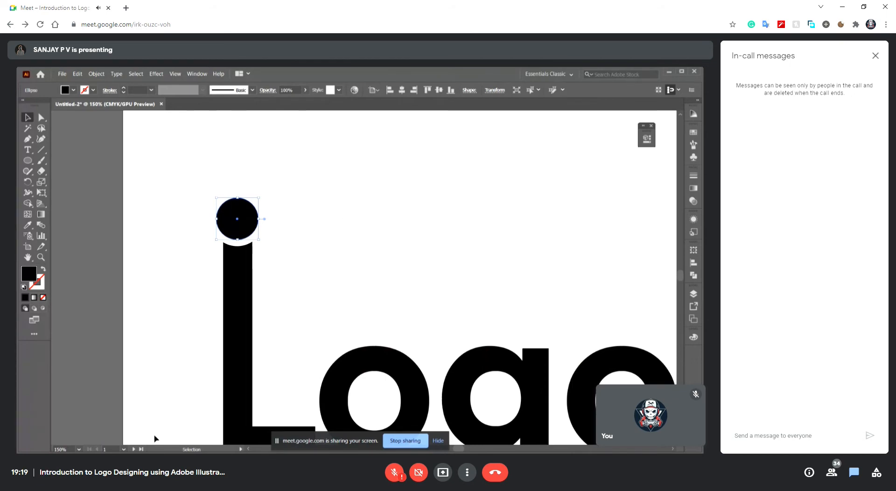
Switch to the Chrome window with the "logo sketches design" image search
{"action": "key", "text": "alt+Tab"}
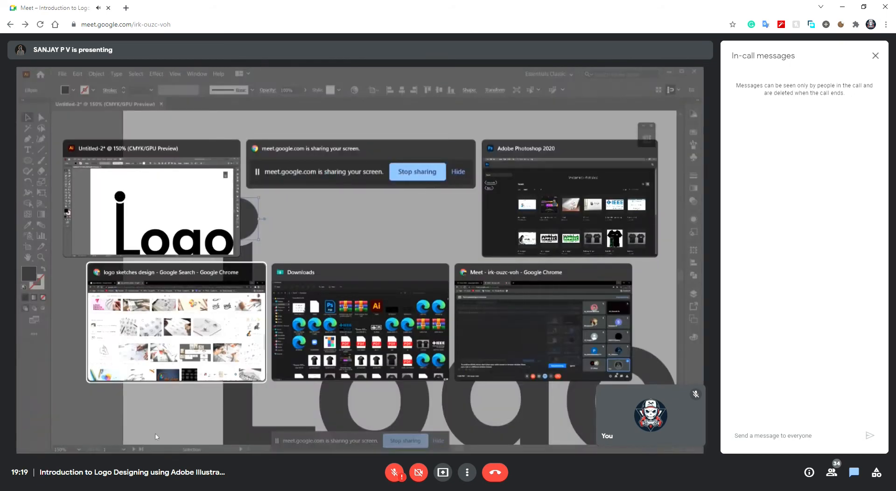
{"action": "key", "text": "alt+Tab"}
{"action": "key", "text": "alt+Tab"}
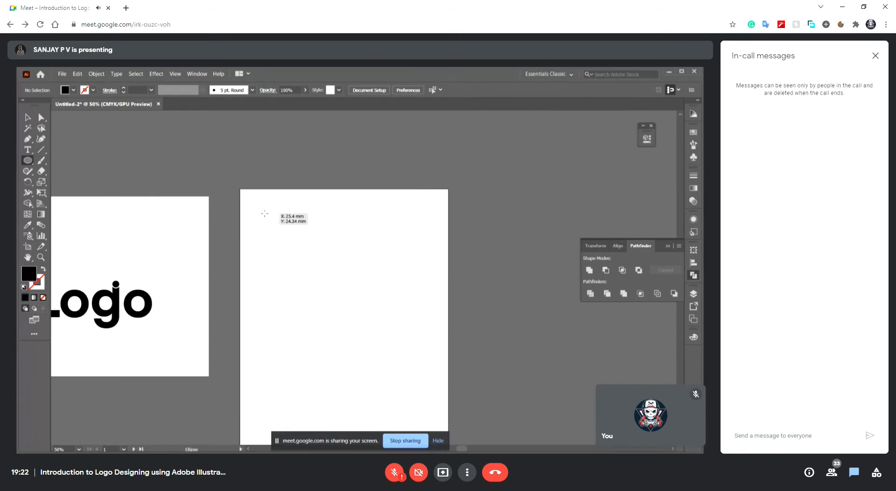
Draw a small circle near the top of the portrait artboard beside the Logo artboard and fill it with magenta
{"action": "left_click_drag", "start_coordinate": [279, 232], "coordinate": [313, 250]}
{"action": "left_click", "coordinate": [26, 119]}
{"action": "double_click", "coordinate": [29, 274]}
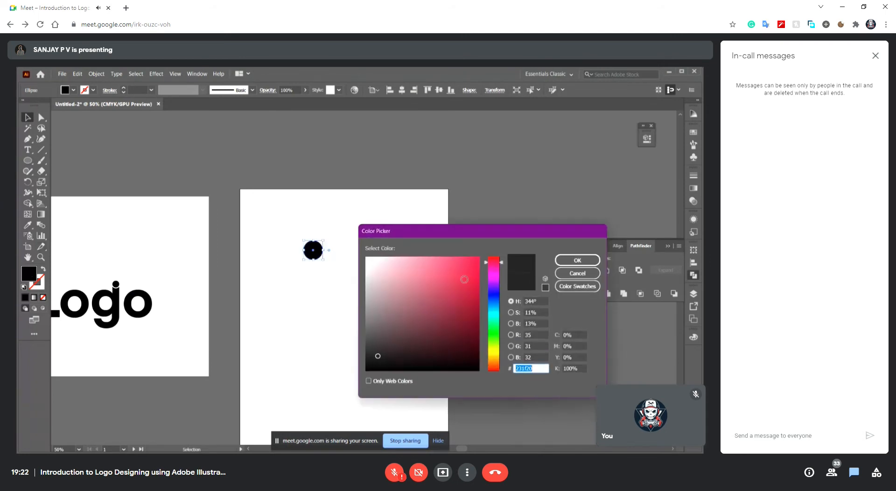
{"action": "left_click", "coordinate": [496, 280]}
{"action": "left_click_drag", "start_coordinate": [477, 266], "coordinate": [479, 282]}
{"action": "left_click", "coordinate": [578, 261]}
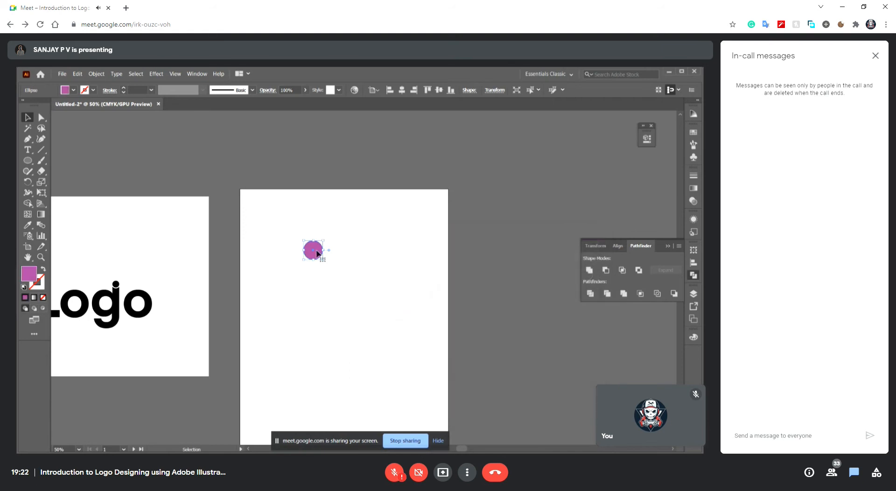
Change the fill of the circle on the portrait artboard to violet, hex 7f07e8
{"action": "double_click", "coordinate": [29, 278]}
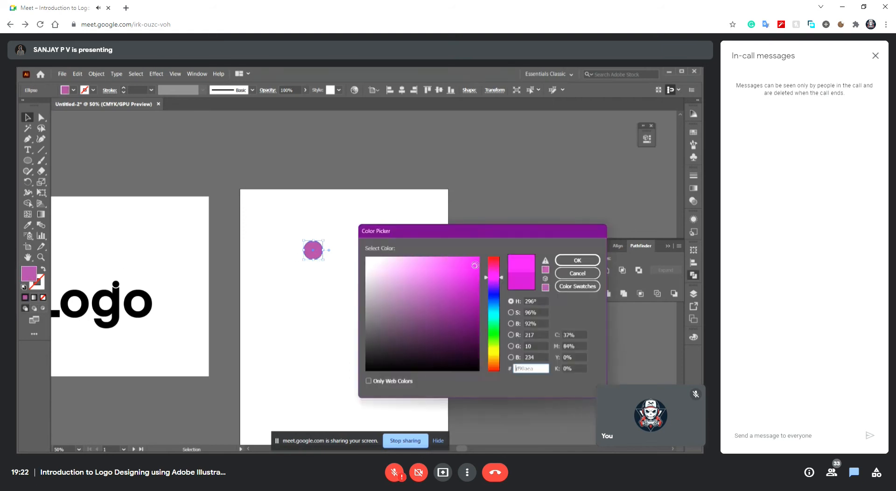
{"action": "left_click", "coordinate": [578, 260]}
{"action": "left_click", "coordinate": [397, 274]}
{"action": "key", "text": "ctrl+equal"}
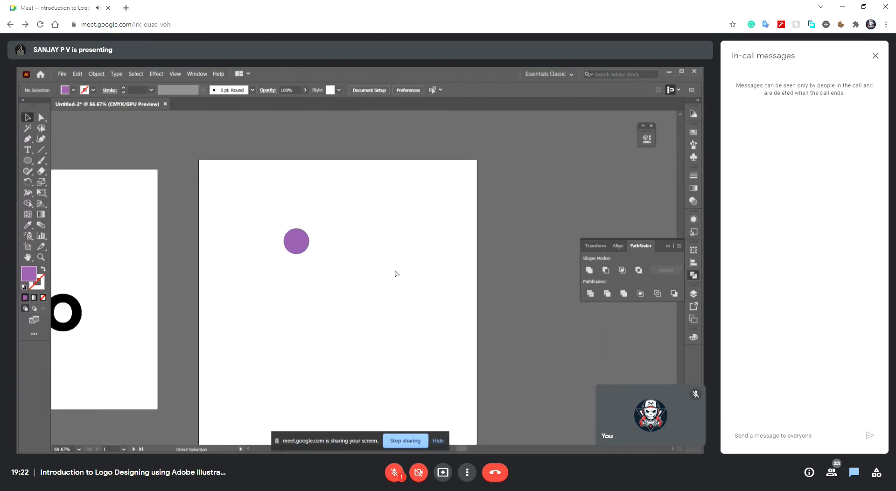
{"action": "left_click", "coordinate": [308, 251]}
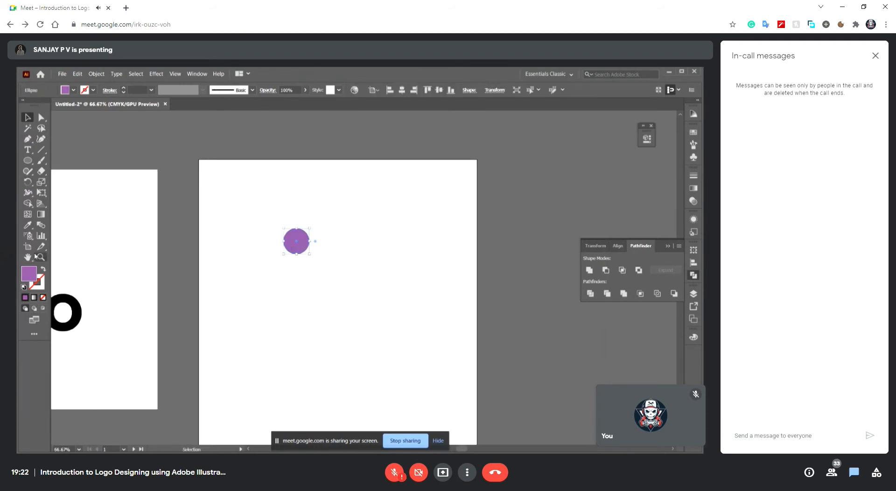
{"action": "double_click", "coordinate": [28, 274]}
{"action": "left_click_drag", "start_coordinate": [492, 295], "coordinate": [492, 287]}
{"action": "left_click", "coordinate": [557, 263]}
Duplicate the violet circle to its right at the same height and fill the copy with bright pink
{"action": "left_click_drag", "start_coordinate": [304, 244], "coordinate": [401, 249]}
{"action": "double_click", "coordinate": [33, 280]}
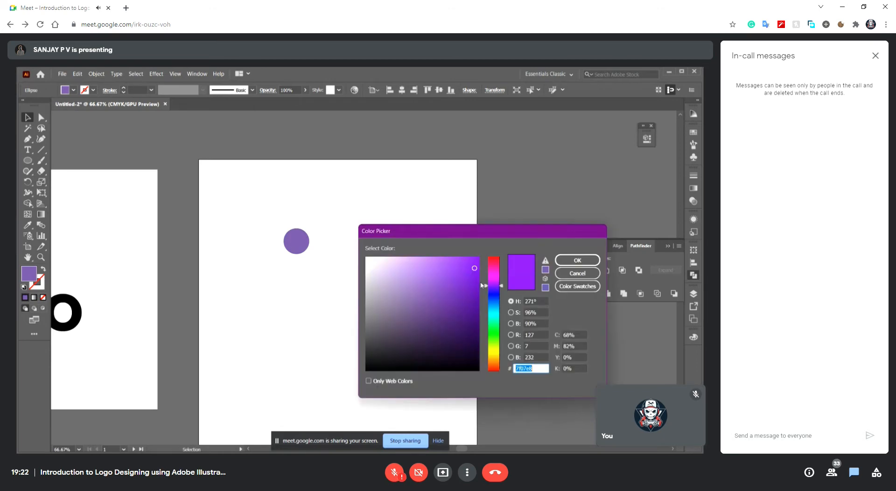
{"action": "left_click", "coordinate": [493, 275]}
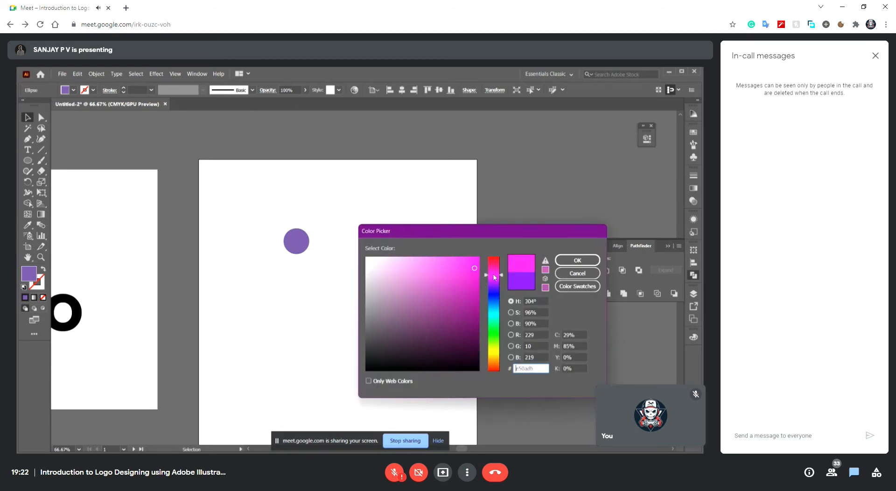
{"action": "left_click", "coordinate": [478, 260]}
{"action": "left_click", "coordinate": [578, 260]}
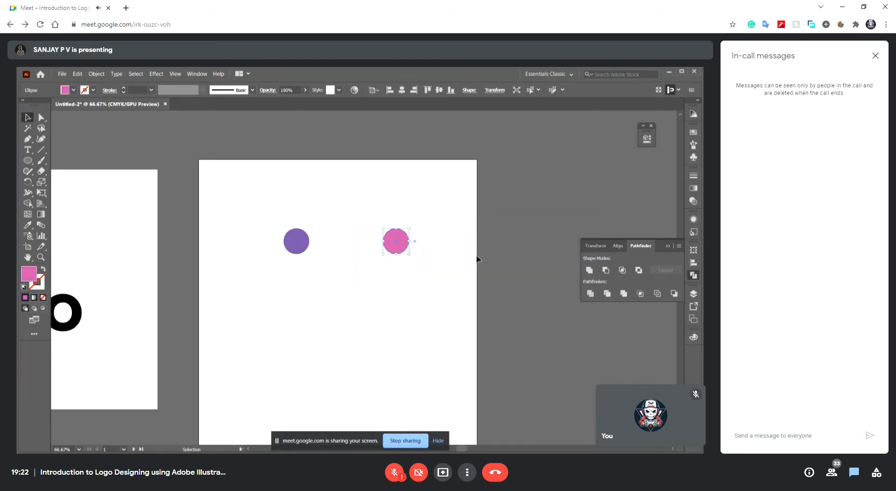
Move the pink circle slightly closer to the violet circle, keeping both at the same height
{"action": "left_click", "coordinate": [467, 254]}
{"action": "left_click_drag", "start_coordinate": [400, 251], "coordinate": [386, 250]}
{"action": "scroll", "coordinate": [419, 253], "scroll_direction": "down", "scroll_amount": 3}
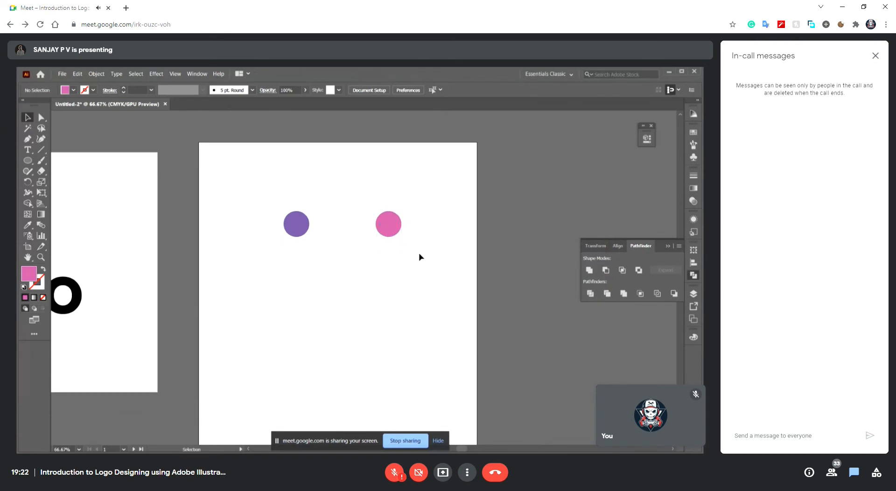
{"action": "key", "text": "ctrl+minus"}
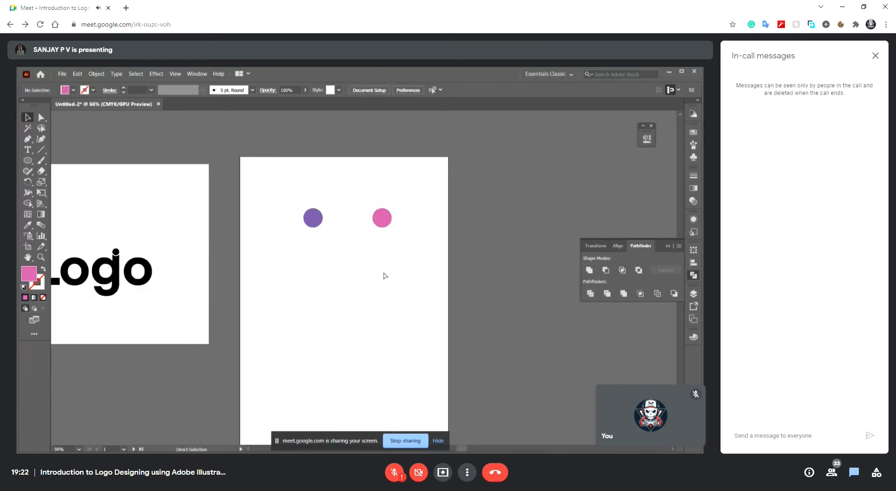
Select the violet and pink circles, and create a new 210 × 297 mm document in RGB color mode
{"action": "key", "text": "ctrl+plus"}
{"action": "scroll", "coordinate": [385, 276], "scroll_direction": "up", "scroll_amount": 2}
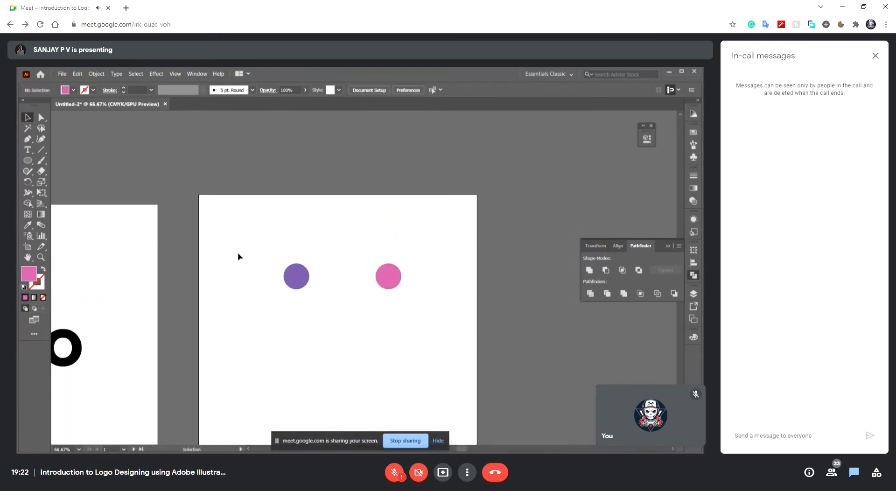
{"action": "left_click_drag", "start_coordinate": [239, 257], "coordinate": [410, 298]}
{"action": "left_click", "coordinate": [64, 74]}
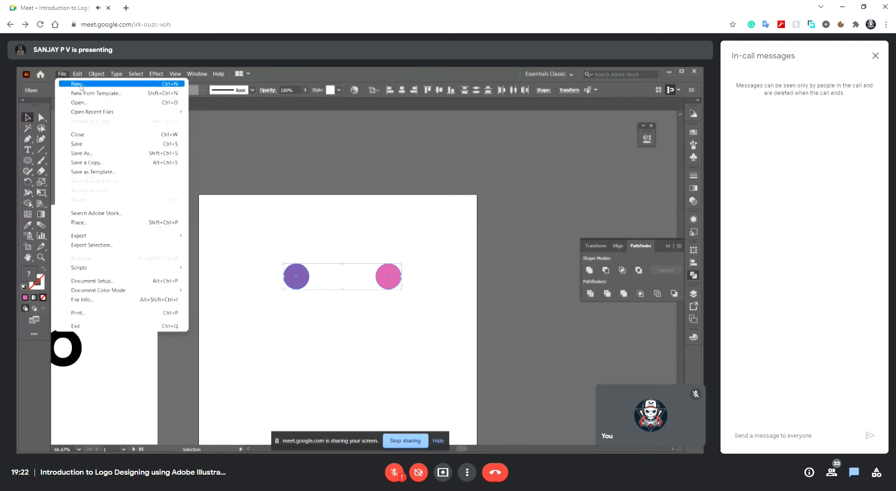
{"action": "left_click", "coordinate": [75, 94]}
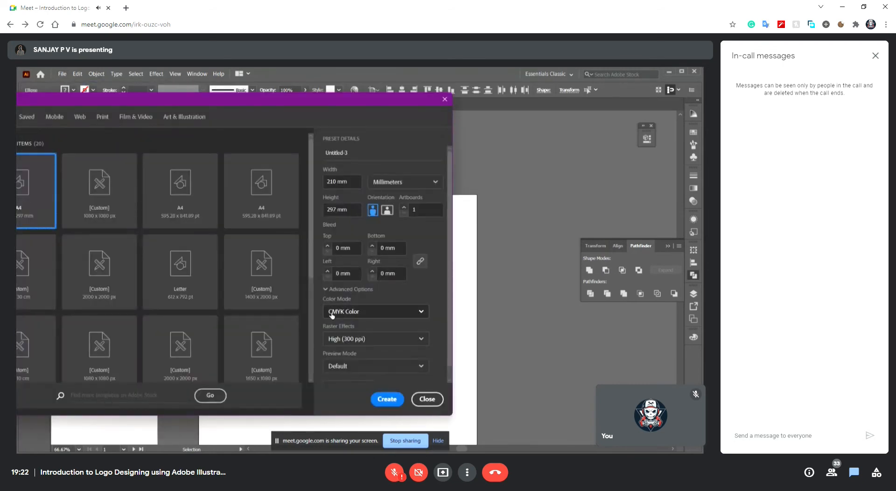
{"action": "left_click", "coordinate": [332, 313]}
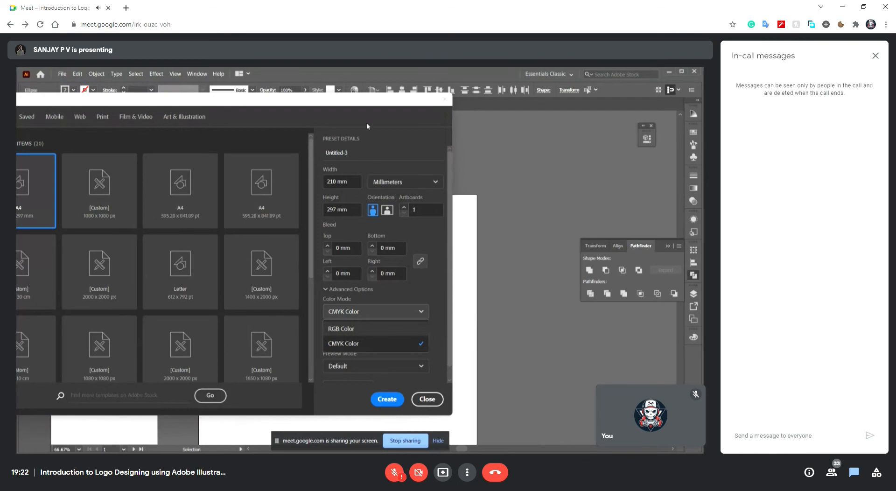
{"action": "left_click_drag", "start_coordinate": [355, 102], "coordinate": [429, 119]}
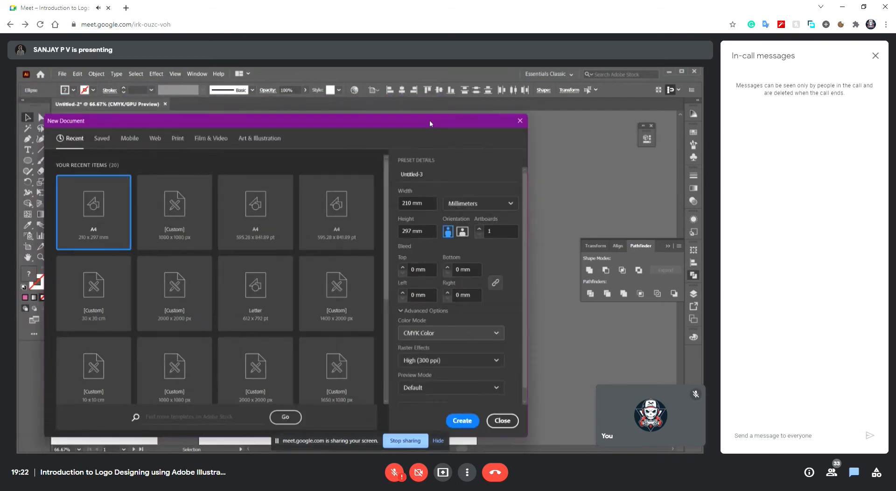
{"action": "left_click", "coordinate": [445, 334]}
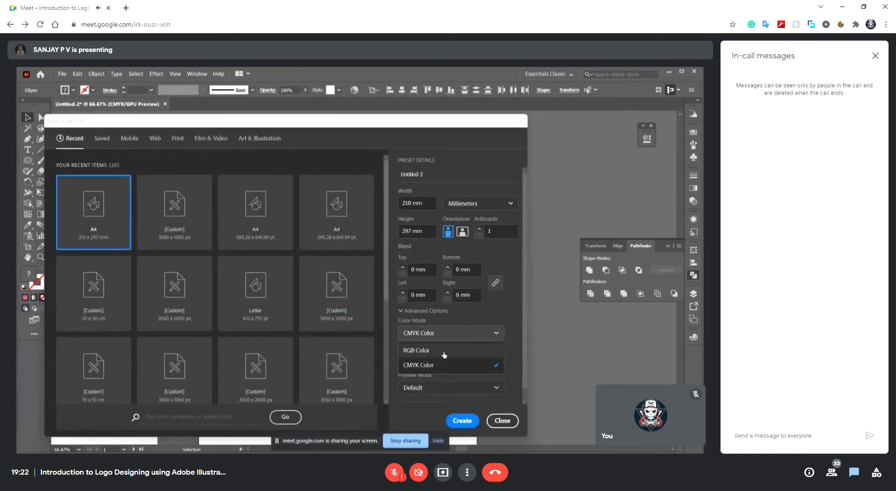
{"action": "left_click", "coordinate": [442, 351]}
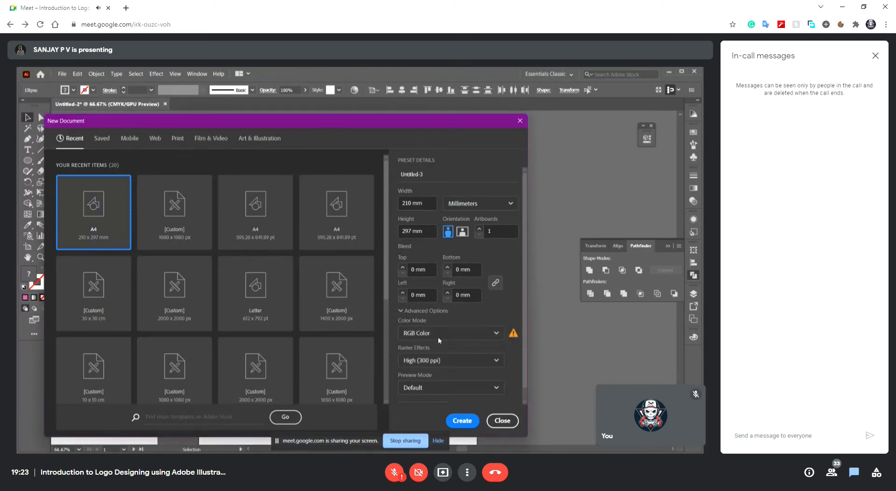
{"action": "left_click", "coordinate": [462, 420]}
Copy the violet and pink circles from Untitled-2 into Untitled-3, placing them in the upper part of the artboard
{"action": "left_click", "coordinate": [150, 104]}
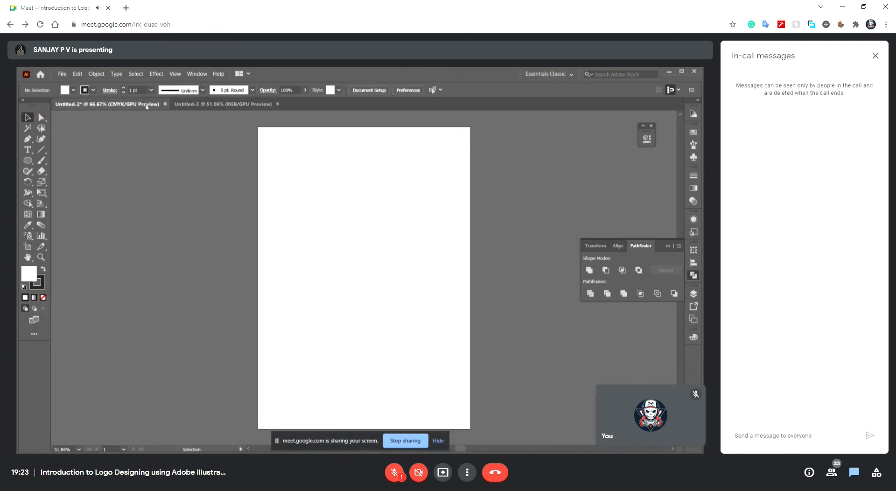
{"action": "left_click_drag", "start_coordinate": [299, 273], "coordinate": [240, 112]}
{"action": "left_click_drag", "start_coordinate": [270, 204], "coordinate": [334, 195]}
{"action": "left_click", "coordinate": [418, 147]}
Change the violet circle's fill to a vivid purple, hex 9708f4
{"action": "left_click", "coordinate": [329, 192]}
{"action": "double_click", "coordinate": [22, 280]}
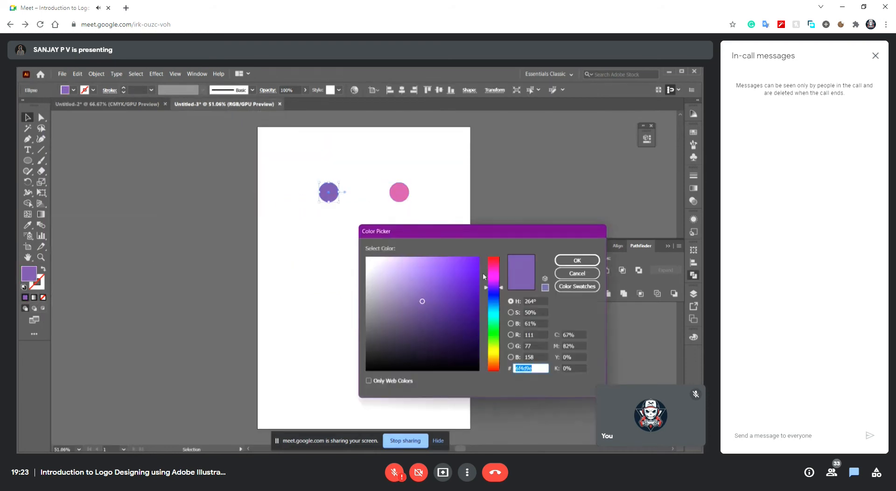
{"action": "left_click_drag", "start_coordinate": [478, 275], "coordinate": [476, 262]}
{"action": "left_click", "coordinate": [493, 283]}
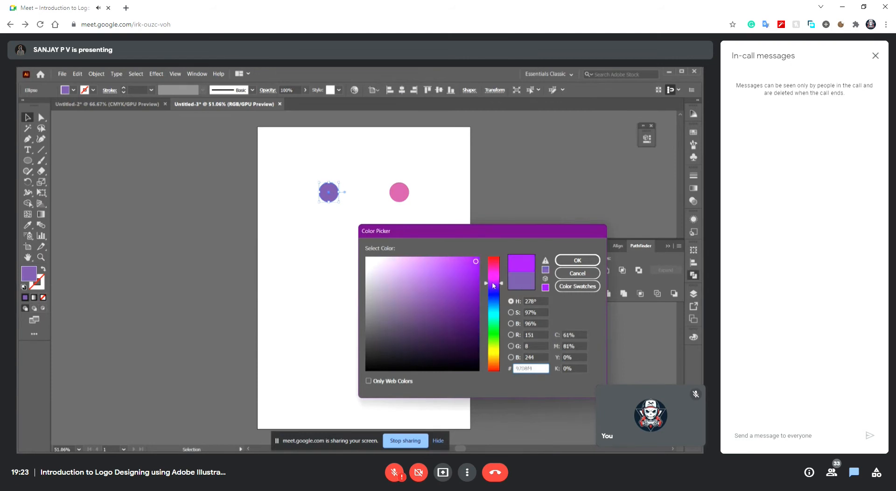
{"action": "left_click", "coordinate": [577, 260]}
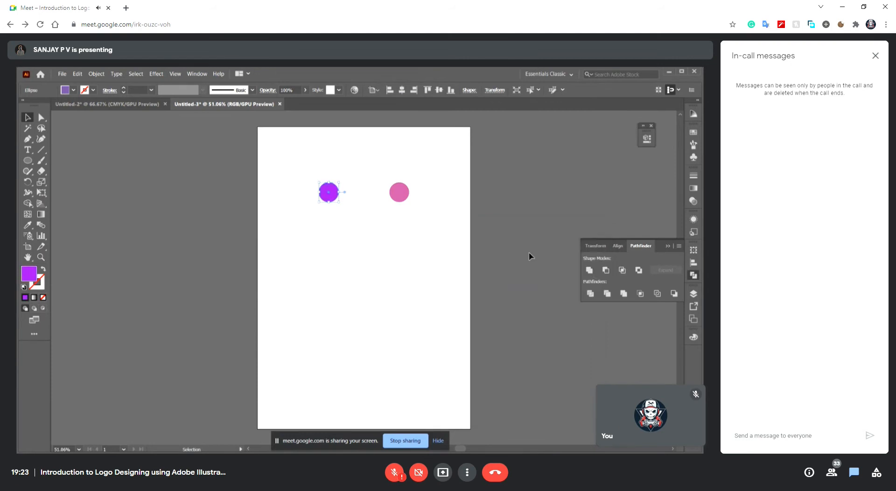
Change the pink circle's fill to a more saturated, brighter pink
{"action": "left_click", "coordinate": [405, 196]}
{"action": "double_click", "coordinate": [33, 271]}
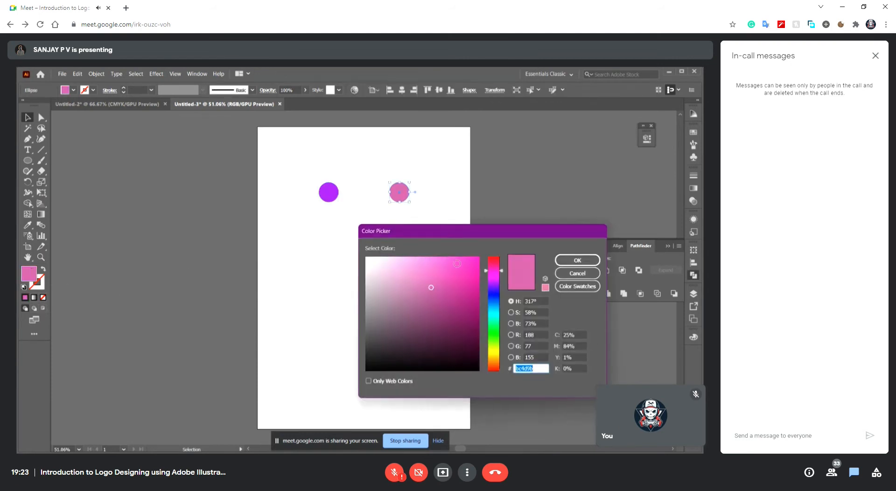
{"action": "left_click", "coordinate": [475, 264]}
{"action": "left_click", "coordinate": [564, 260]}
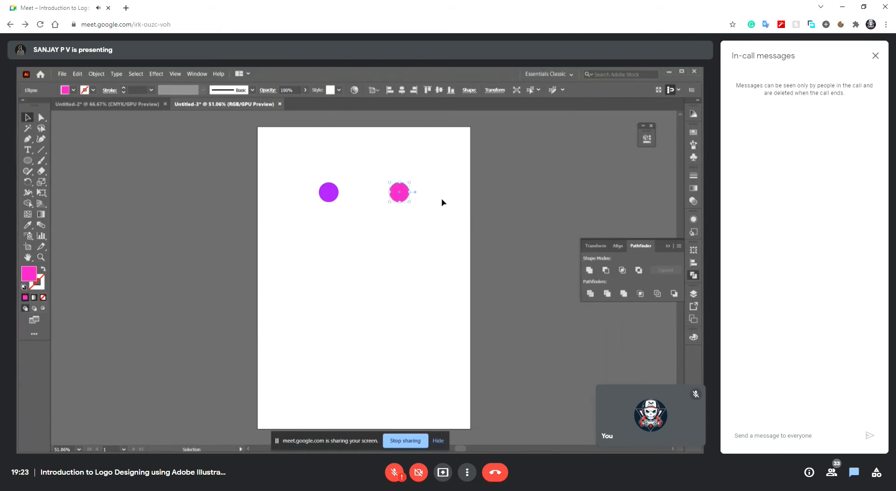
{"action": "left_click", "coordinate": [442, 200]}
Draw a small, nearly square rectangle below and midway between the two circles
{"action": "left_click", "coordinate": [29, 161]}
{"action": "left_click_drag", "start_coordinate": [31, 163], "coordinate": [70, 214]}
{"action": "mouse_move", "coordinate": [351, 231]}
{"action": "left_mouse_down"}
{"action": "mouse_move", "coordinate": [383, 258]}
{"action": "mouse_move", "coordinate": [375, 250]}
{"action": "left_mouse_up"}
{"action": "left_click", "coordinate": [27, 117]}
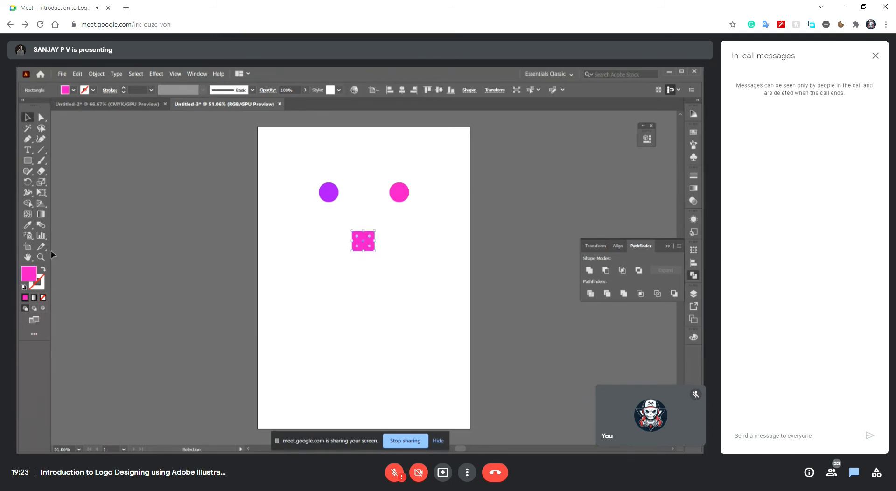
Fill the small rectangle with cyan, hex 0aeadf
{"action": "double_click", "coordinate": [30, 272]}
{"action": "left_click", "coordinate": [494, 316]}
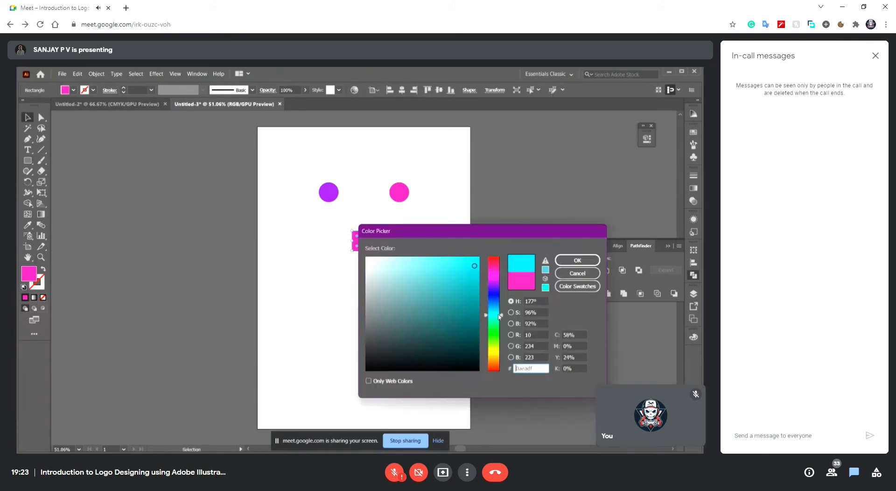
{"action": "left_click", "coordinate": [578, 260]}
{"action": "left_click", "coordinate": [434, 211]}
{"action": "key", "text": "ctrl+="}
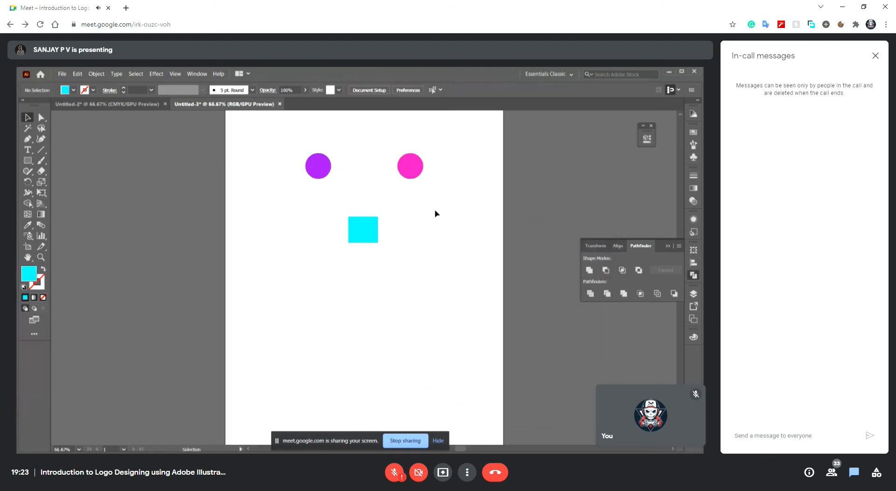
Blend the purple circle into the pink circle with the Blend tool
{"action": "left_click", "coordinate": [41, 227]}
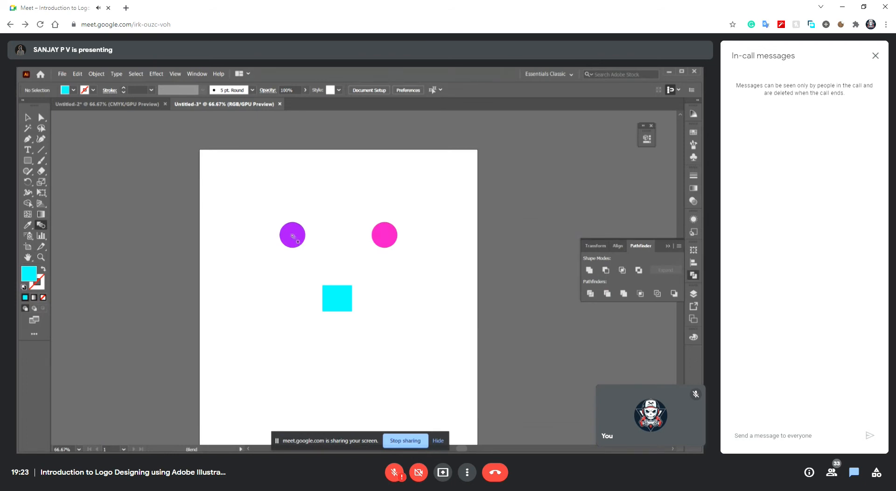
{"action": "left_click", "coordinate": [377, 239]}
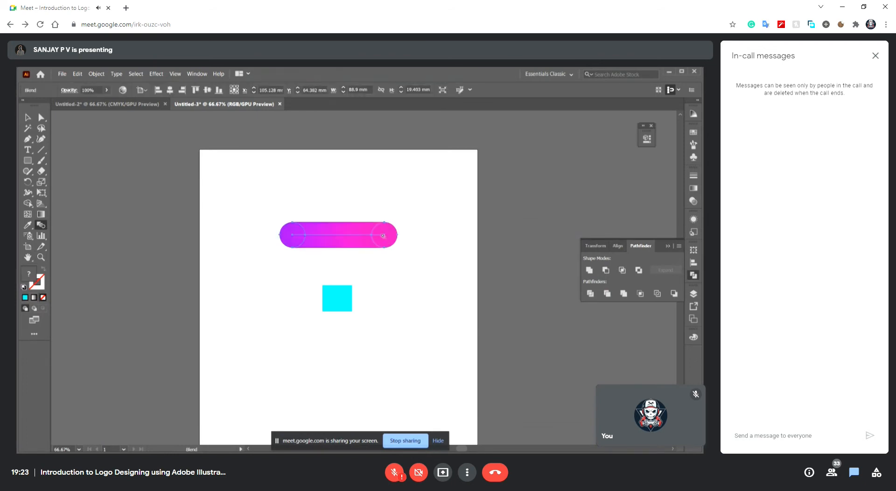
{"action": "left_click", "coordinate": [28, 117]}
{"action": "left_click", "coordinate": [220, 191]}
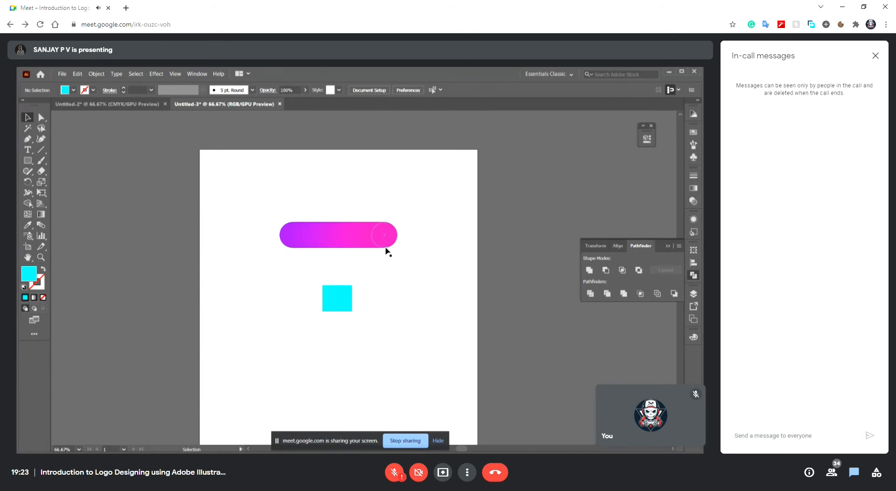
{"action": "scroll", "coordinate": [332, 234], "scroll_direction": "down", "scroll_amount": 1}
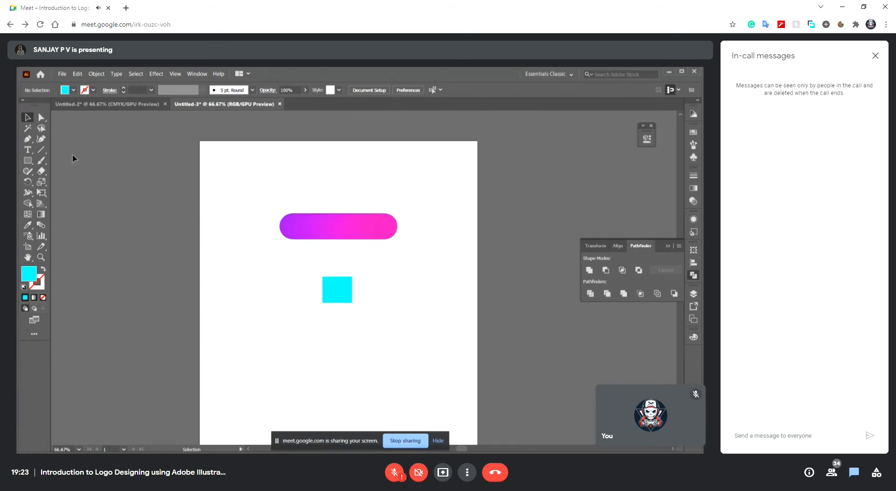
Extend the blend from the pink circle to the cyan rectangle and back to the purple circle, closing a triangular loop
{"action": "left_click", "coordinate": [40, 226]}
{"action": "left_click", "coordinate": [339, 295]}
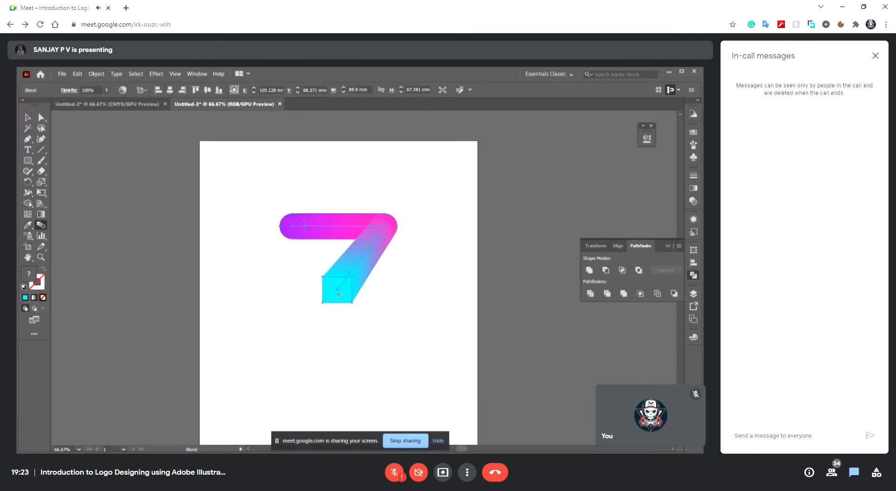
{"action": "left_click", "coordinate": [296, 232]}
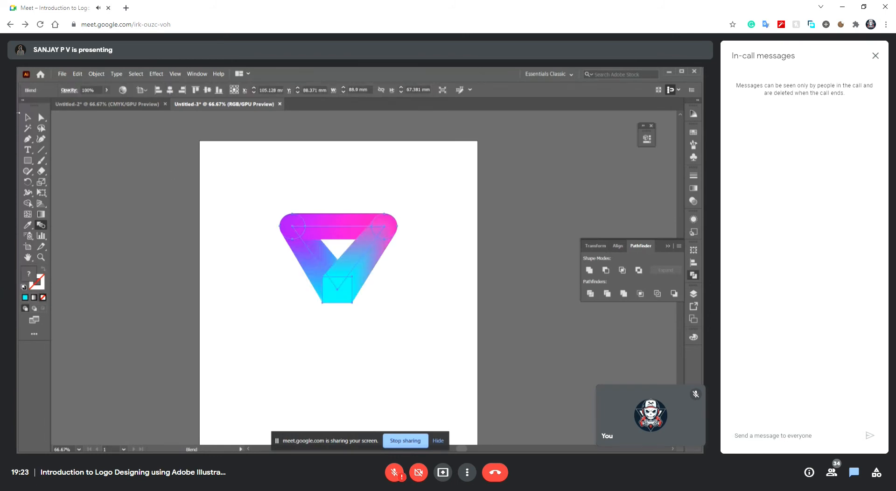
{"action": "left_click", "coordinate": [28, 117]}
{"action": "left_click", "coordinate": [184, 227]}
{"action": "scroll", "coordinate": [426, 320], "scroll_direction": "down", "scroll_amount": 1}
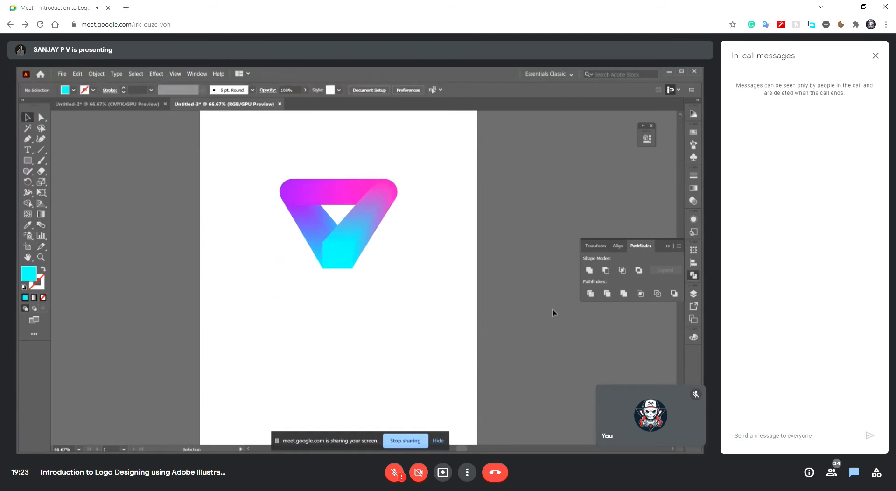
Reshape the cyan rectangle into a triangle by moving its two upper anchor points together at the centre of its top edge
{"action": "left_click", "coordinate": [344, 253]}
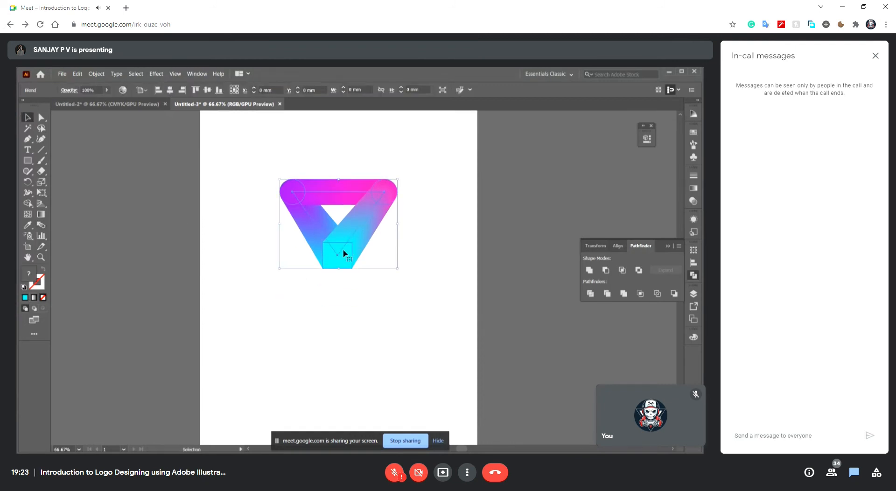
{"action": "left_click", "coordinate": [41, 119]}
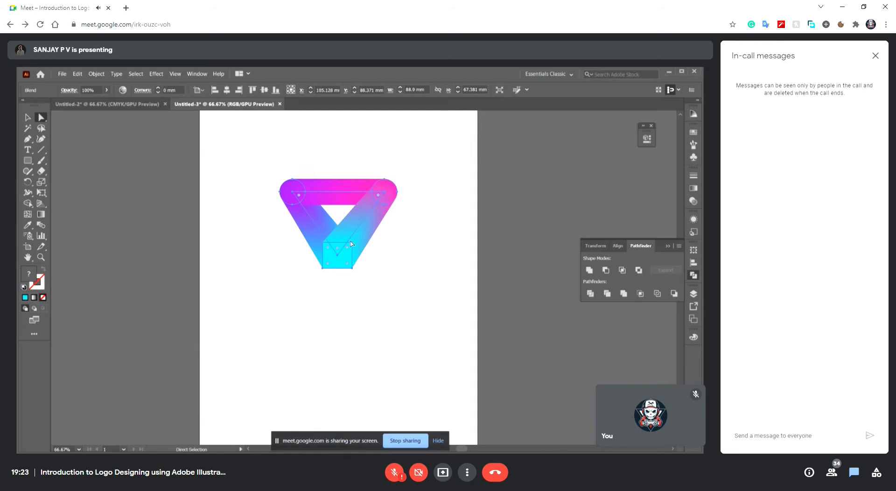
{"action": "mouse_move", "coordinate": [352, 243]}
{"action": "left_mouse_down"}
{"action": "mouse_move", "coordinate": [328, 246]}
{"action": "mouse_move", "coordinate": [339, 246]}
{"action": "left_mouse_up"}
{"action": "left_click", "coordinate": [323, 246]}
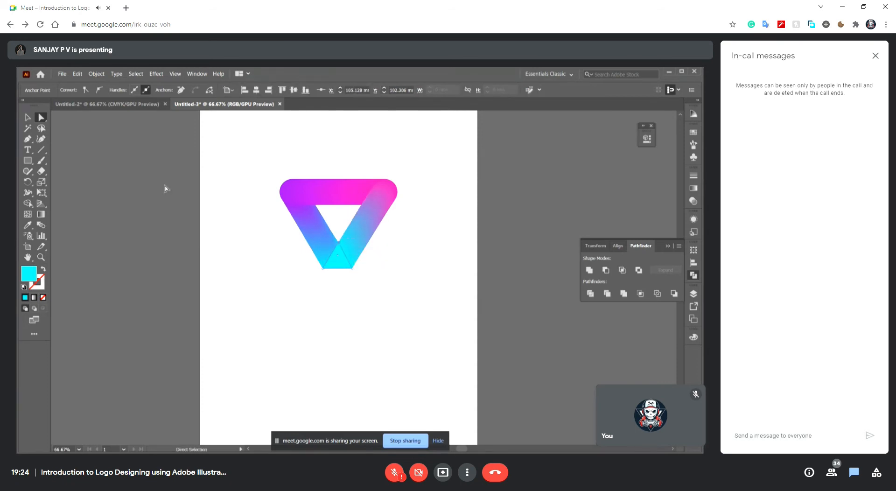
{"action": "left_click", "coordinate": [27, 118]}
{"action": "left_click", "coordinate": [116, 186]}
Scale down the triangular blend logo and move it slightly lower on the artboard
{"action": "key", "text": "ctrl+minus"}
{"action": "key", "text": "ctrl+minus"}
{"action": "key", "text": "ctrl+minus"}
{"action": "key", "text": "ctrl+minus"}
{"action": "key", "text": "ctrl+minus"}
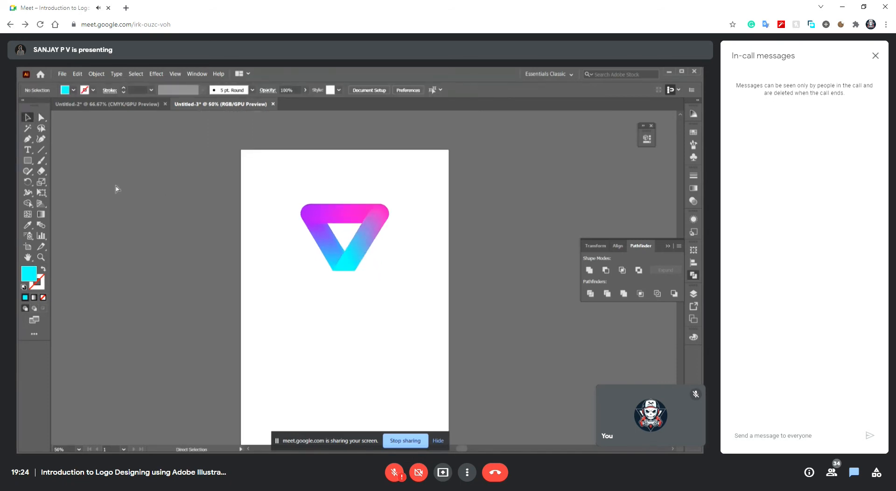
{"action": "key", "text": "ctrl+plus"}
{"action": "key", "text": "ctrl+plus"}
{"action": "key", "text": "ctrl+plus"}
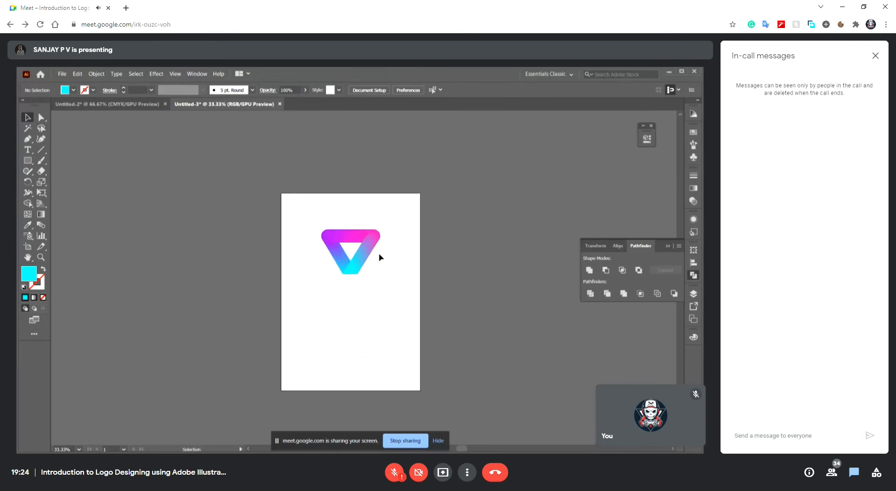
{"action": "left_click", "coordinate": [381, 257]}
{"action": "left_click_drag", "start_coordinate": [380, 252], "coordinate": [358, 266]}
{"action": "left_click", "coordinate": [378, 278]}
{"action": "key", "text": "ctrl+equal"}
{"action": "key", "text": "ctrl+equal"}
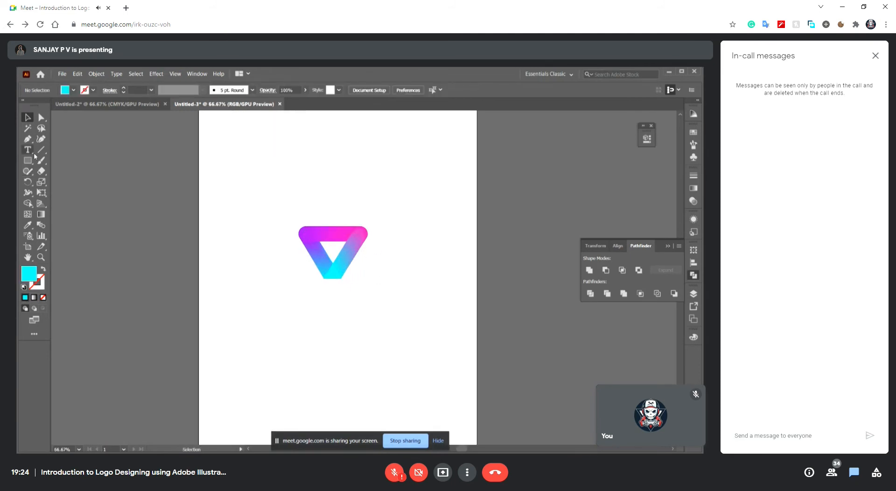
Add the text "My new logo" below the triangular logo
{"action": "left_click", "coordinate": [28, 149]}
{"action": "left_click", "coordinate": [309, 322]}
{"action": "key", "text": "Caps_Lock"}
{"action": "type", "text": "M"}
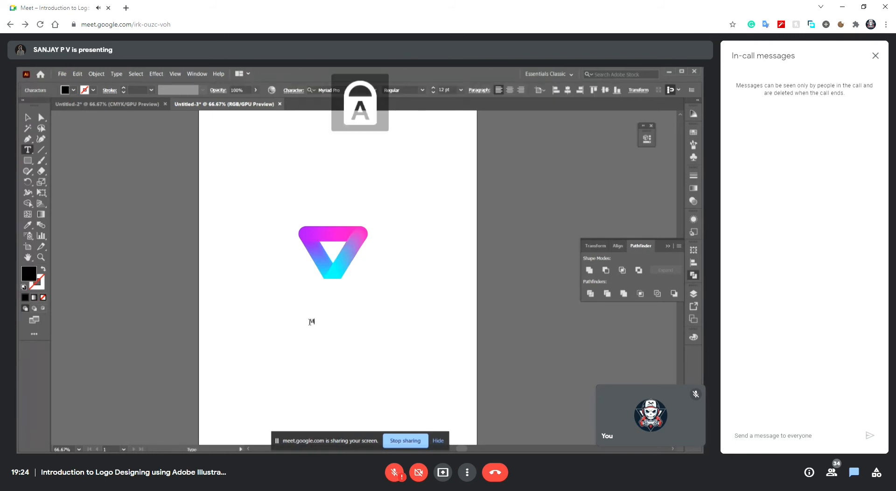
{"action": "key", "text": "Caps_Lock"}
{"action": "type", "text": "i new logo"}
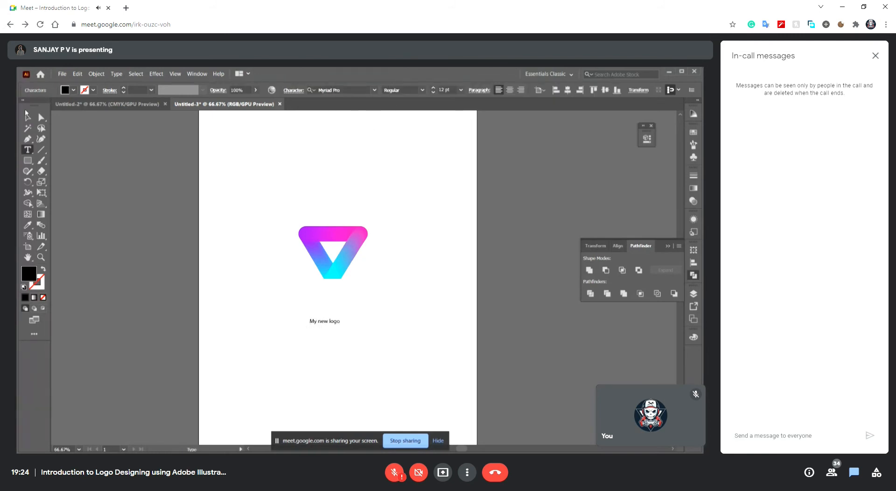
{"action": "left_click", "coordinate": [27, 115]}
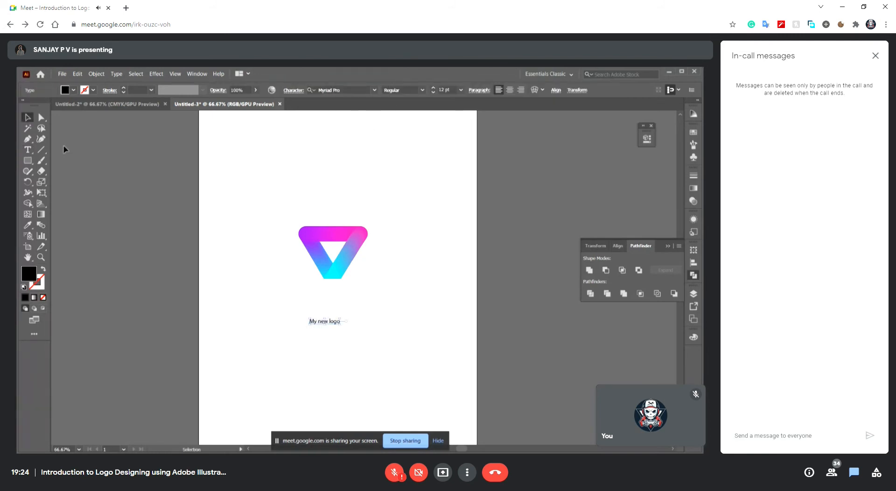
Enlarge the "My new logo" text to about 42 pt beneath the logo and set its font to Magmawave Caps Bold
{"action": "mouse_move", "coordinate": [340, 324]}
{"action": "left_mouse_down"}
{"action": "mouse_move", "coordinate": [414, 367]}
{"action": "mouse_move", "coordinate": [416, 340]}
{"action": "mouse_move", "coordinate": [346, 305]}
{"action": "mouse_move", "coordinate": [351, 312]}
{"action": "left_mouse_up"}
{"action": "left_click", "coordinate": [328, 91]}
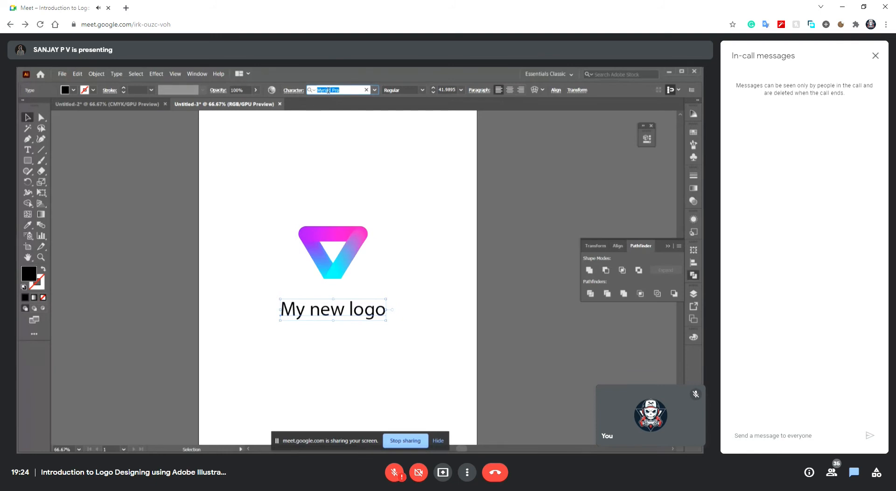
{"action": "type", "text": "magma"}
{"action": "key", "text": "Return"}
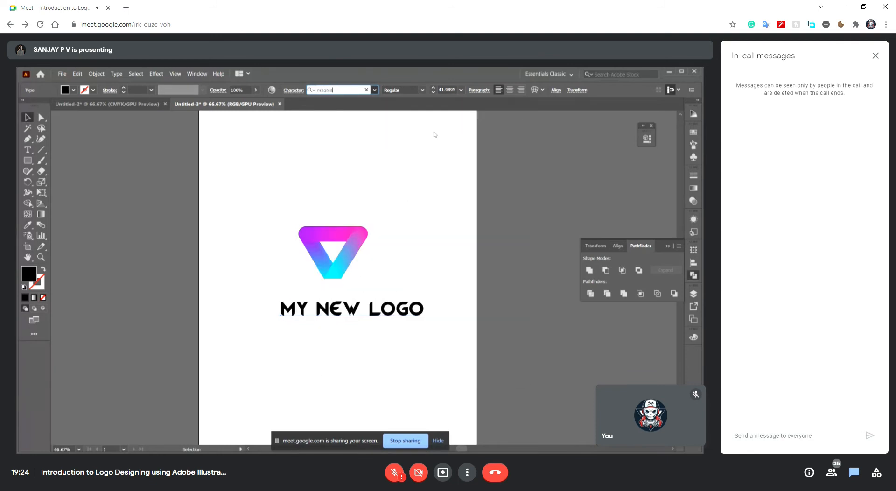
Reduce the "My new logo" title to about 34 pt, duplicate it directly below, and replace the copy's text with "HSAGKHDGHJASDHJ"
{"action": "key", "text": "Caps_Lock"}
{"action": "left_click_drag", "start_coordinate": [425, 309], "coordinate": [276, 326]}
{"action": "key", "text": "ctrl+z"}
{"action": "key", "text": "t"}
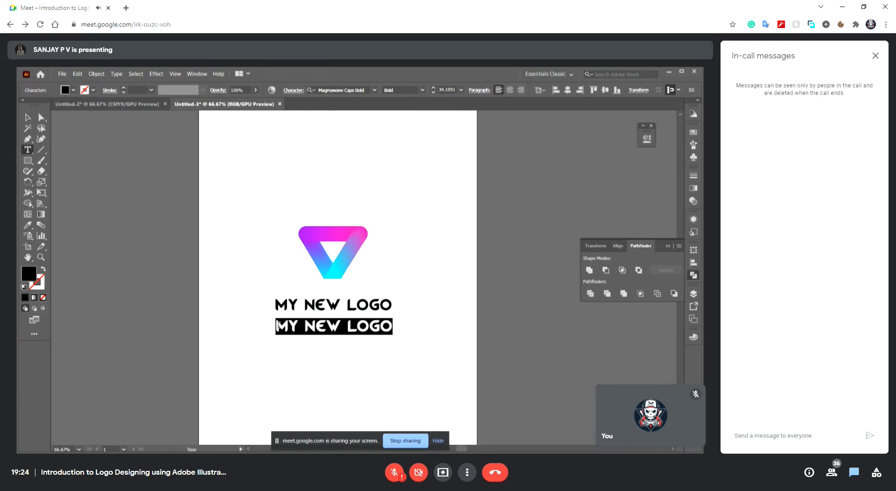
{"action": "type", "text": "HSAGKHDGHJASDHJ"}
{"action": "double_click", "coordinate": [277, 326]}
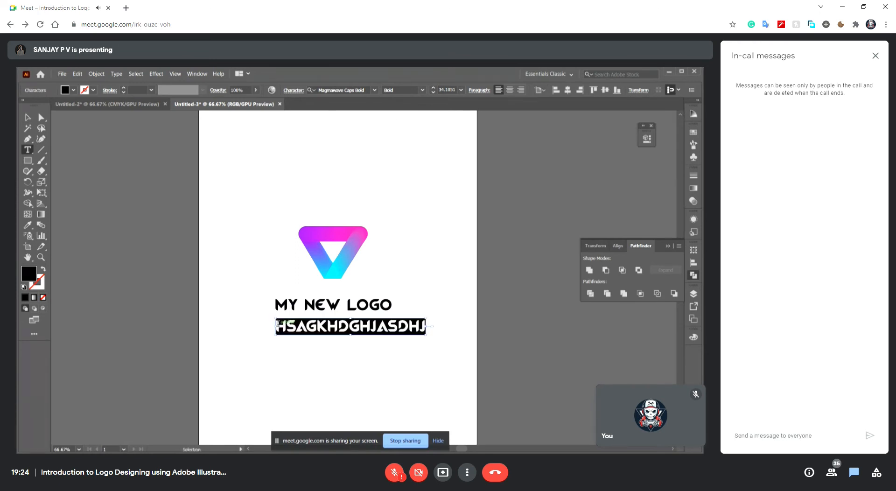
Set the second text line's font to Montserrat Regular and scale it down until it is narrower than the title
{"action": "left_click", "coordinate": [359, 90]}
{"action": "type", "text": "MONT"}
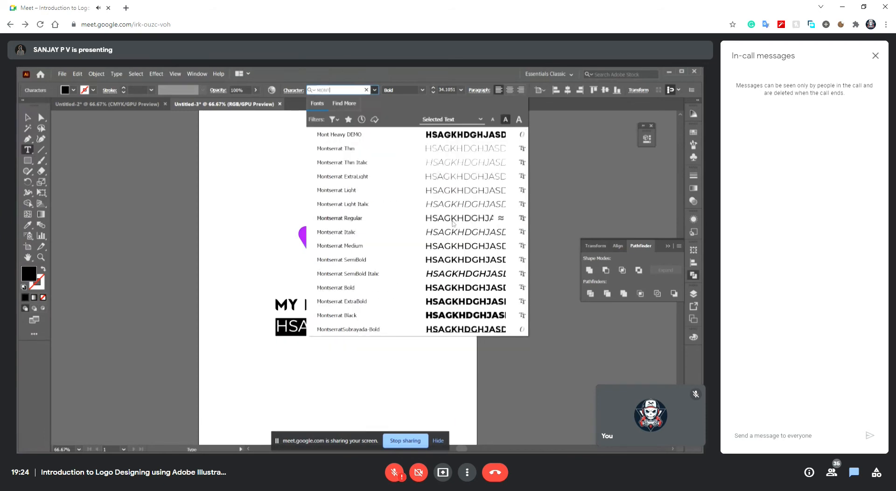
{"action": "left_click", "coordinate": [406, 215]}
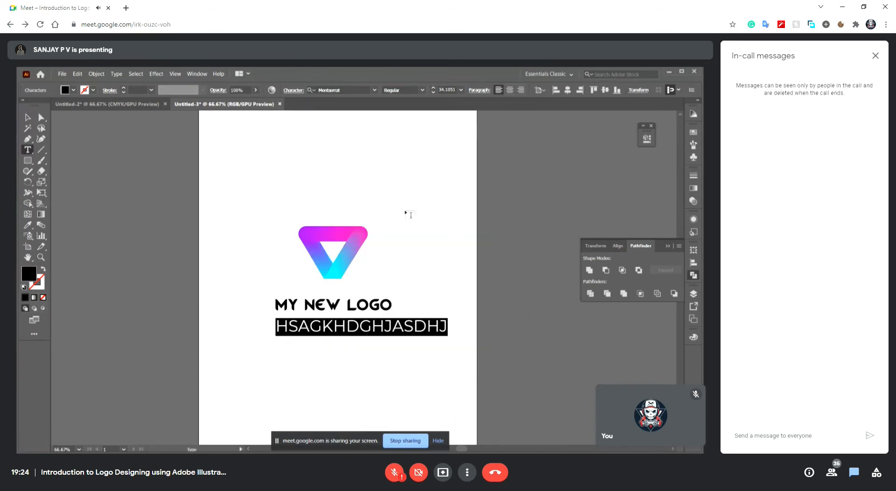
{"action": "key", "text": "Escape"}
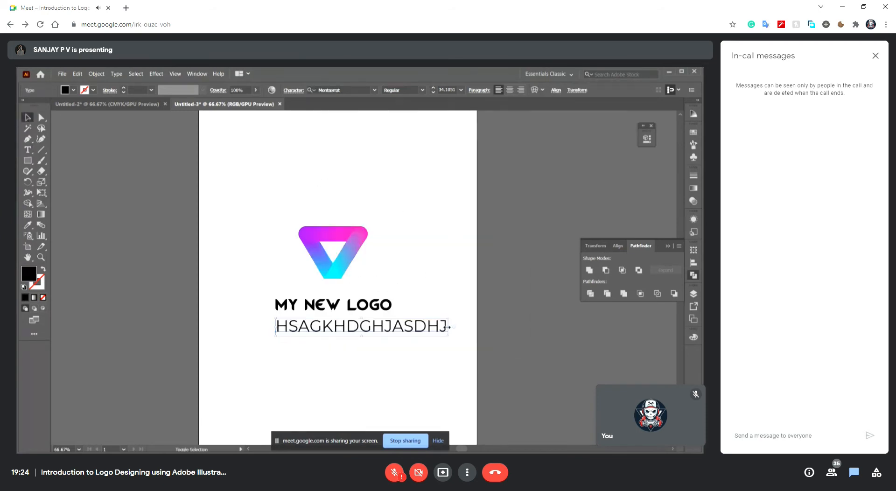
{"action": "left_click_drag", "start_coordinate": [449, 327], "coordinate": [377, 342]}
Centre the triangular logo and both text lines horizontally on the artboard and move them together higher up
{"action": "left_click_drag", "start_coordinate": [253, 168], "coordinate": [416, 350]}
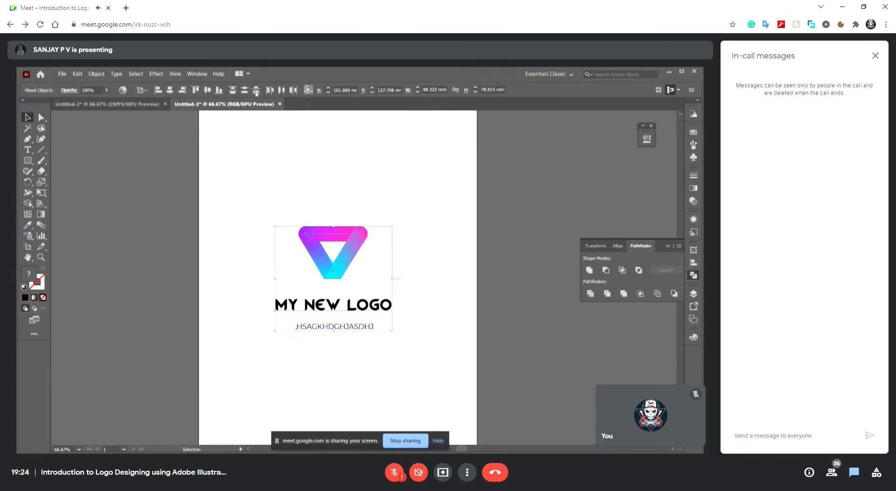
{"action": "left_click", "coordinate": [172, 90]}
{"action": "left_click", "coordinate": [506, 208]}
{"action": "key", "text": "ctrl+minus"}
{"action": "key", "text": "ctrl+minus"}
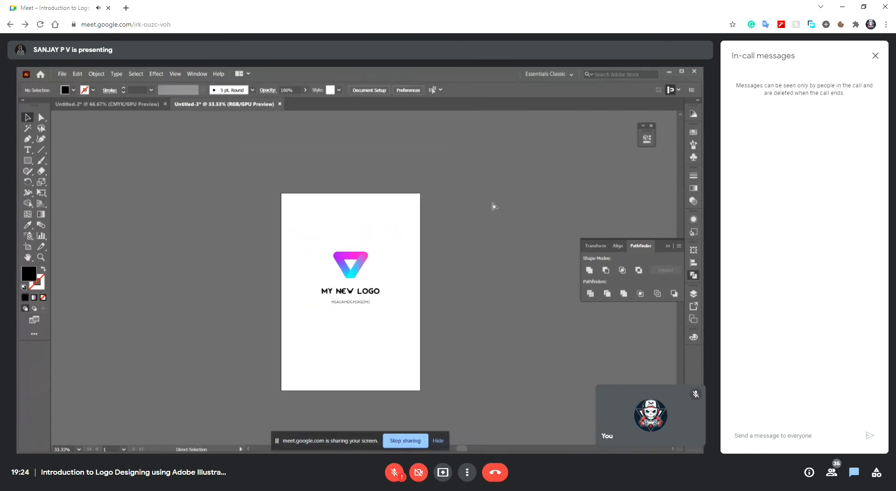
{"action": "key", "text": "ctrl+plus"}
{"action": "left_click_drag", "start_coordinate": [422, 375], "coordinate": [279, 221]}
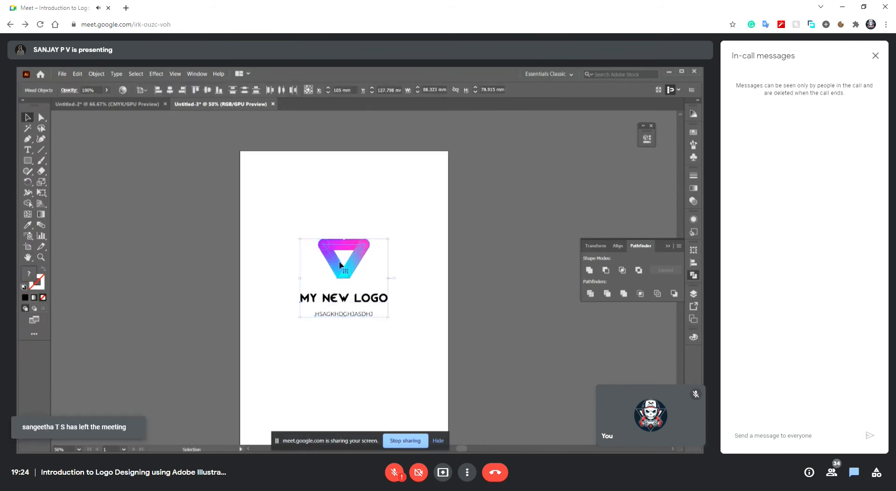
{"action": "left_click_drag", "start_coordinate": [346, 277], "coordinate": [342, 232]}
Create a second, landscape artboard of about 235 x 152 mm to the right of the first artboard
{"action": "left_click", "coordinate": [73, 199]}
{"action": "left_click", "coordinate": [28, 245]}
{"action": "scroll", "coordinate": [373, 234], "scroll_direction": "right", "scroll_amount": 3}
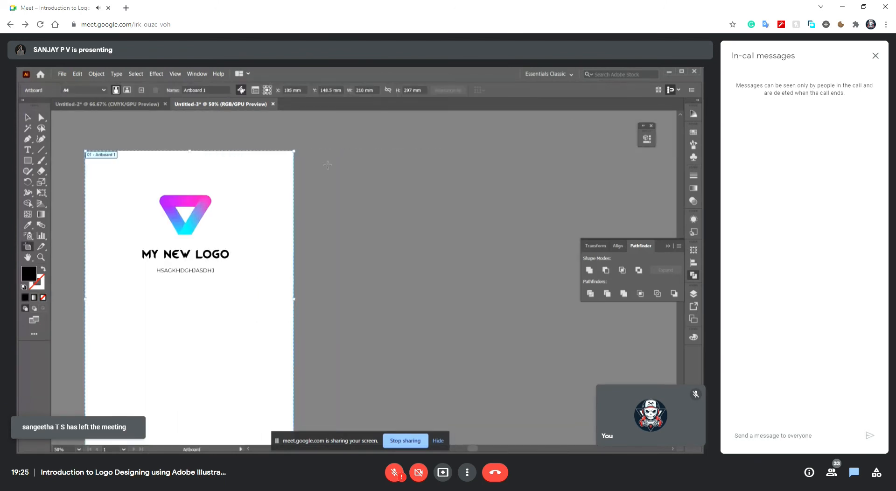
{"action": "left_click_drag", "start_coordinate": [306, 150], "coordinate": [539, 302]}
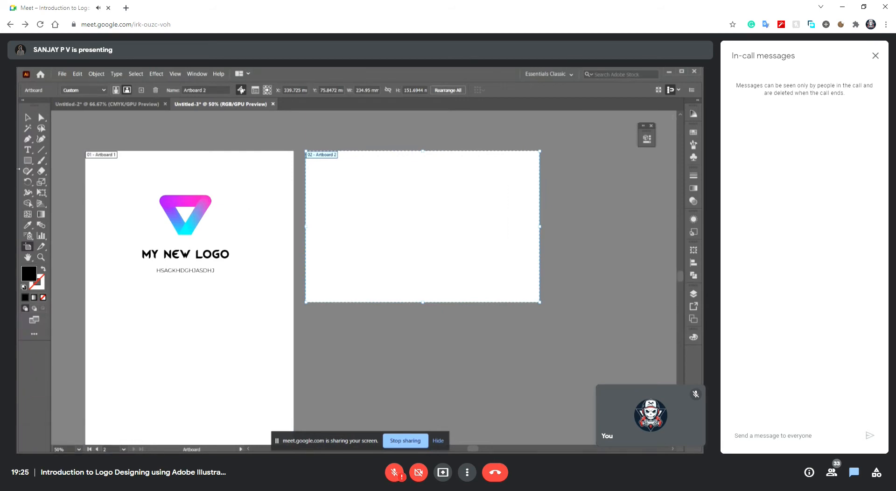
{"action": "left_click", "coordinate": [26, 118]}
Add the text "beats" in the upper part of the second artboard
{"action": "scroll", "coordinate": [429, 184], "scroll_direction": "right", "scroll_amount": 4}
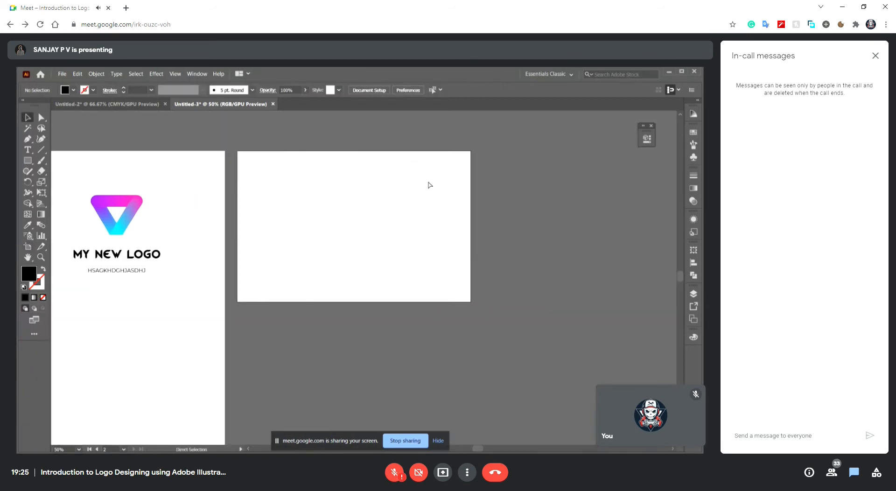
{"action": "key", "text": "ctrl+plus"}
{"action": "key", "text": "ctrl+plus"}
{"action": "key", "text": "t"}
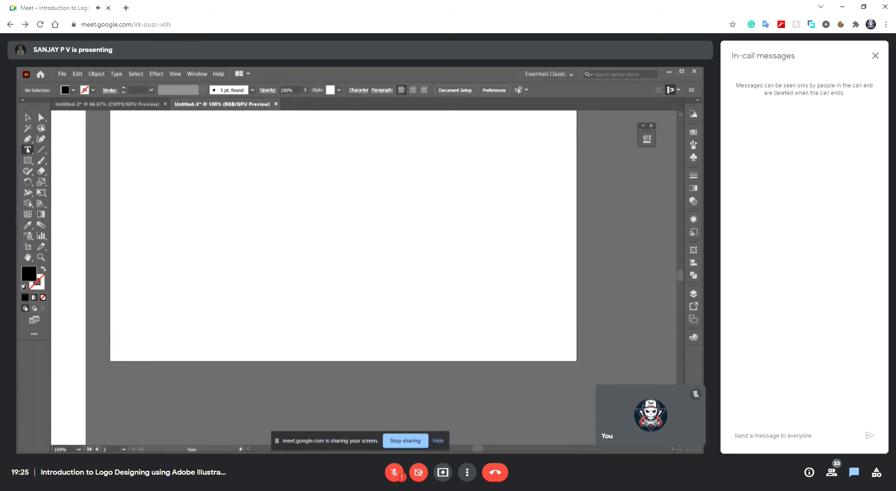
{"action": "scroll", "coordinate": [386, 218], "scroll_direction": "up", "scroll_amount": 2}
{"action": "left_click", "coordinate": [331, 190]}
{"action": "type", "text": "BEA"}
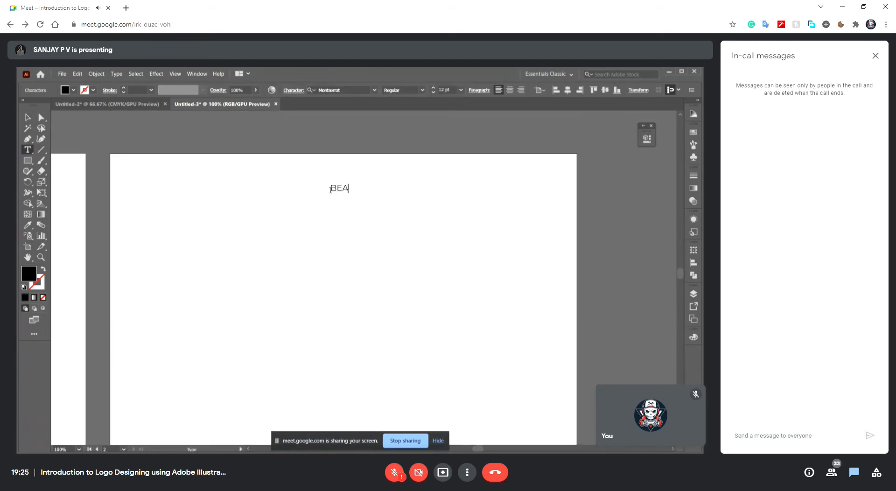
{"action": "key", "text": "Caps_Lock"}
Enlarge the "beats" text and place it near the second artboard's upper-right corner
{"action": "left_click", "coordinate": [26, 118]}
{"action": "left_click_drag", "start_coordinate": [354, 192], "coordinate": [473, 224]}
{"action": "key", "text": "ctrl+minus"}
{"action": "key", "text": "ctrl+plus"}
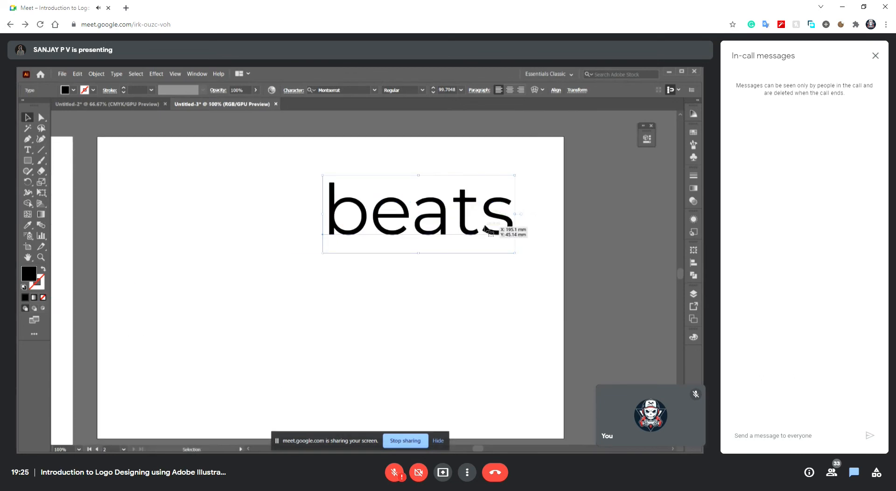
{"action": "mouse_move", "coordinate": [515, 214]}
{"action": "left_mouse_down"}
{"action": "mouse_move", "coordinate": [414, 227]}
{"action": "mouse_move", "coordinate": [473, 223]}
{"action": "mouse_move", "coordinate": [502, 207]}
{"action": "left_mouse_up"}
Draw a large black circle with the Ellipse tool near the middle of the second artboard
{"action": "scroll", "coordinate": [457, 215], "scroll_direction": "down", "scroll_amount": 1}
{"action": "left_click_drag", "start_coordinate": [27, 160], "coordinate": [51, 177]}
{"action": "left_click_drag", "start_coordinate": [240, 207], "coordinate": [360, 322]}
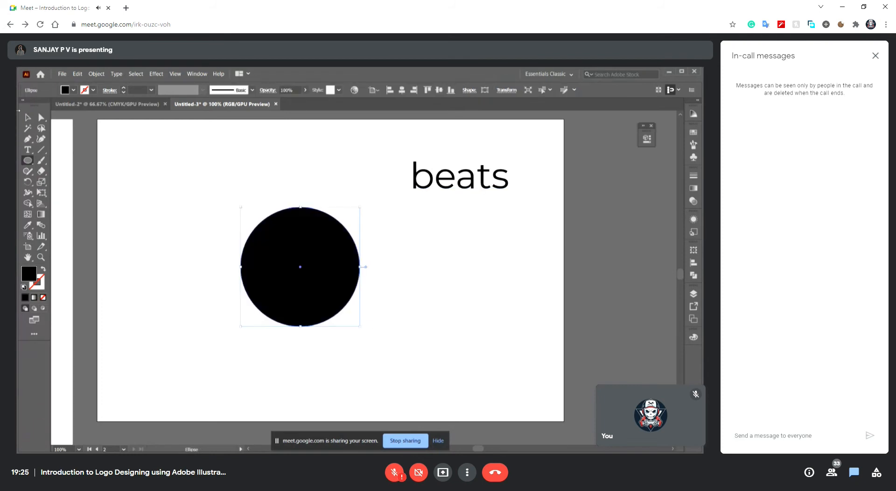
{"action": "key", "text": "v"}
{"action": "left_click_drag", "start_coordinate": [360, 211], "coordinate": [307, 262]}
{"action": "key", "text": "ctrl+z"}
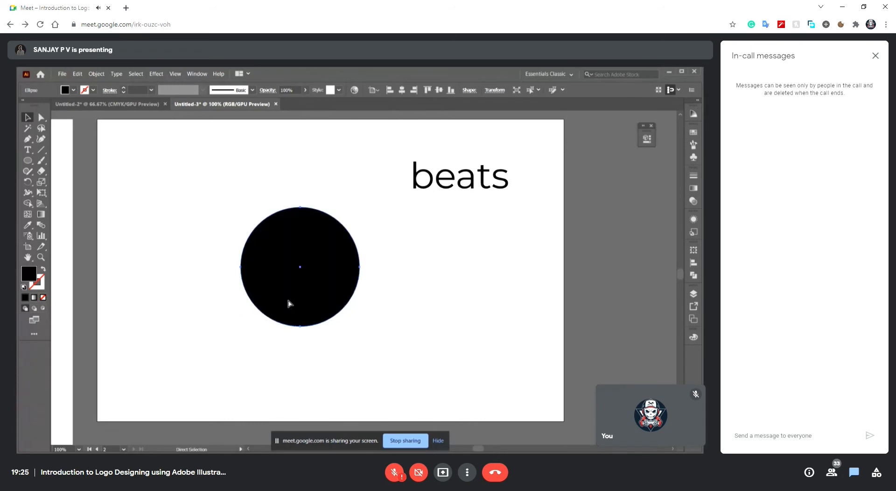
Duplicate the black circle, scale the copy down to a bit over half size, and position it at the original's centre
{"action": "left_click_drag", "start_coordinate": [289, 304], "coordinate": [353, 314]}
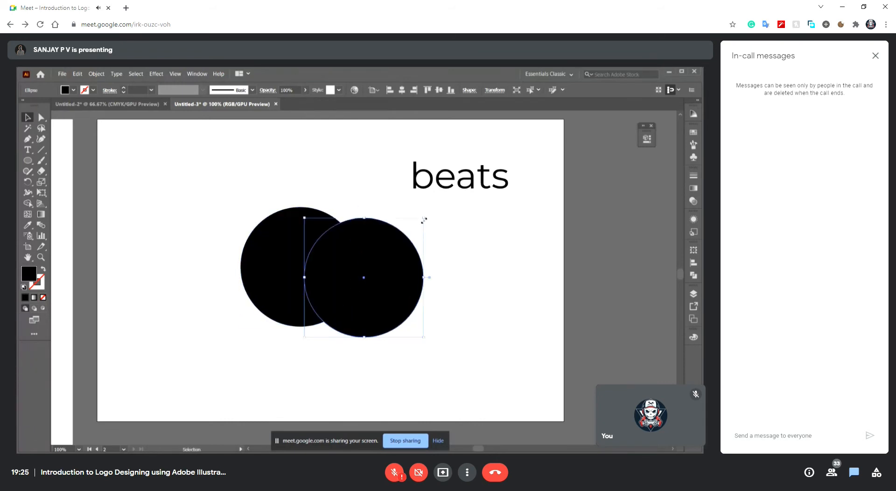
{"action": "left_click_drag", "start_coordinate": [422, 218], "coordinate": [395, 261]}
{"action": "left_click_drag", "start_coordinate": [359, 304], "coordinate": [312, 272]}
{"action": "mouse_move", "coordinate": [334, 227]}
{"action": "left_mouse_down"}
{"action": "mouse_move", "coordinate": [346, 234]}
{"action": "mouse_move", "coordinate": [325, 236]}
{"action": "left_mouse_up"}
{"action": "left_click_drag", "start_coordinate": [305, 268], "coordinate": [312, 262]}
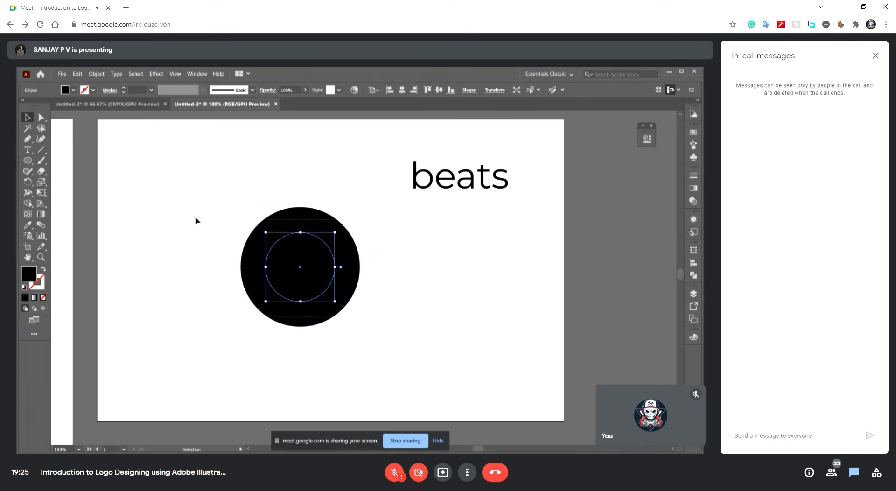
Align both circles horizontally and vertically to the centre of the second artboard
{"action": "left_click_drag", "start_coordinate": [196, 220], "coordinate": [280, 261]}
{"action": "left_click", "coordinate": [402, 89]}
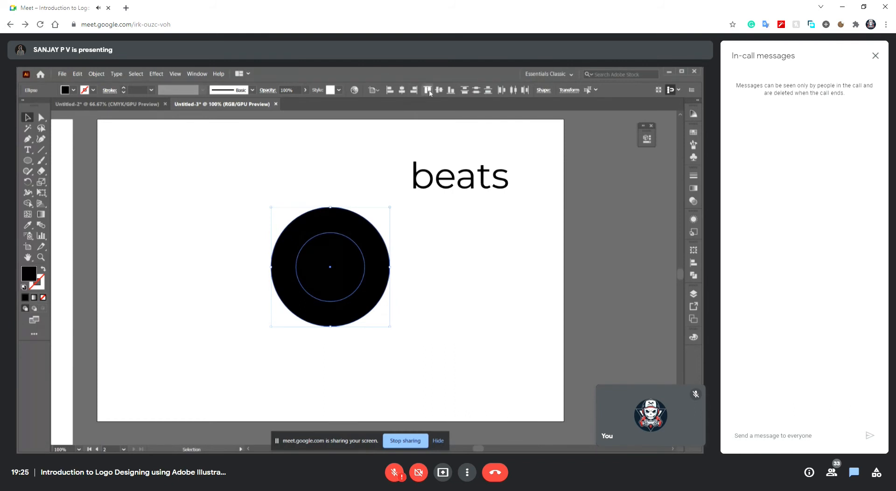
{"action": "left_click", "coordinate": [439, 90]}
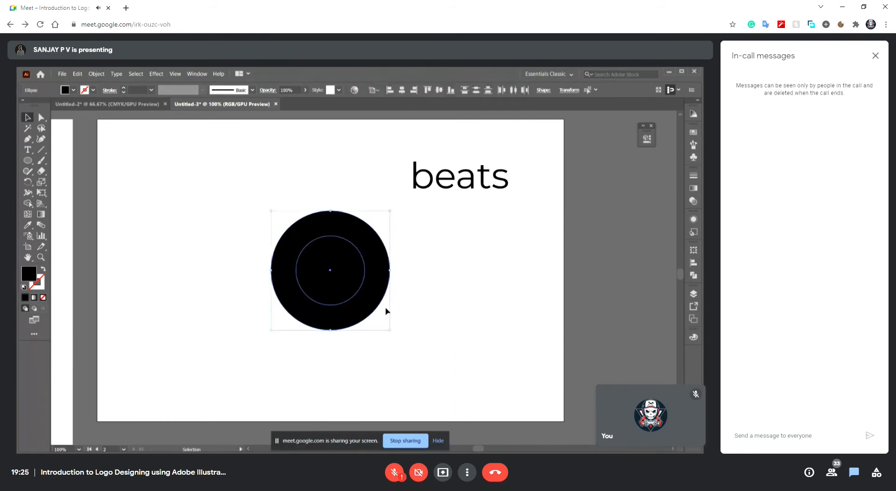
Shrink the inner circle slightly and align both circles by their horizontal centres
{"action": "left_click", "coordinate": [480, 258]}
{"action": "left_click", "coordinate": [341, 268]}
{"action": "left_click_drag", "start_coordinate": [368, 274], "coordinate": [358, 273]}
{"action": "left_click", "coordinate": [375, 276], "text": "shift"}
{"action": "left_click", "coordinate": [399, 90]}
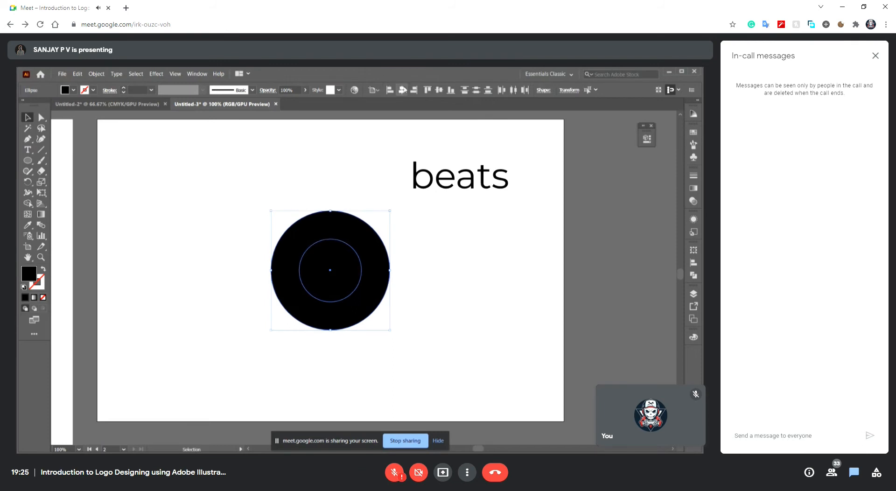
Subtract the inner circle from the outer one with Pathfinder Minus Front to form a ring
{"action": "left_click", "coordinate": [695, 275]}
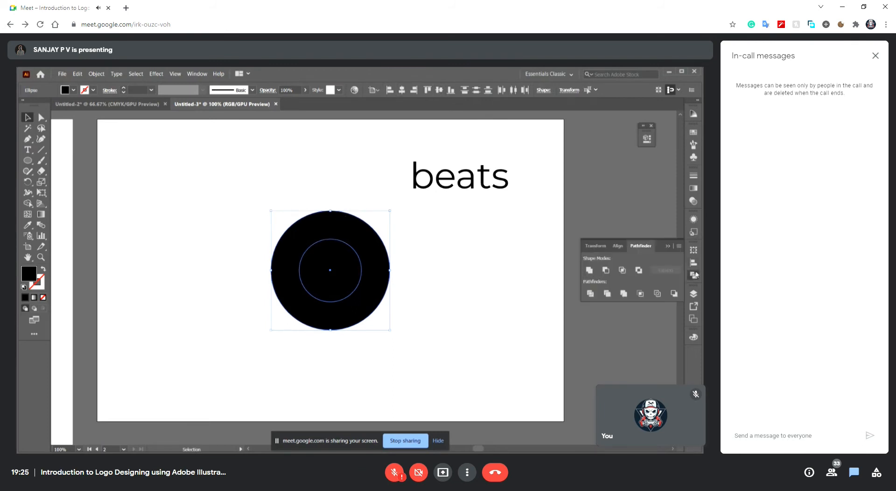
{"action": "left_click", "coordinate": [606, 271]}
{"action": "left_click", "coordinate": [344, 280]}
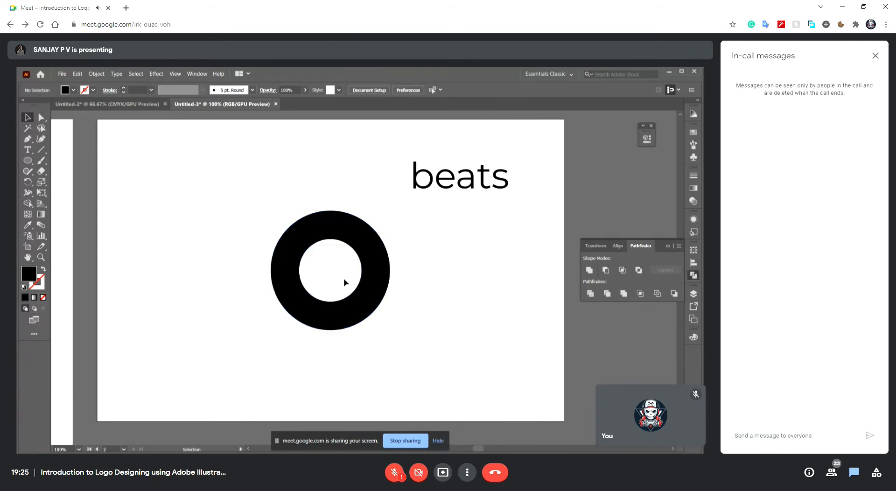
Scale the black ring down to roughly two thirds of its size
{"action": "left_click", "coordinate": [369, 280]}
{"action": "left_click_drag", "start_coordinate": [391, 271], "coordinate": [345, 307]}
{"action": "left_click", "coordinate": [418, 258]}
Draw a tall black rectangle as wide as the ring's band, rising from its left side as the stem of a "b"
{"action": "left_click_drag", "start_coordinate": [24, 159], "coordinate": [61, 170]}
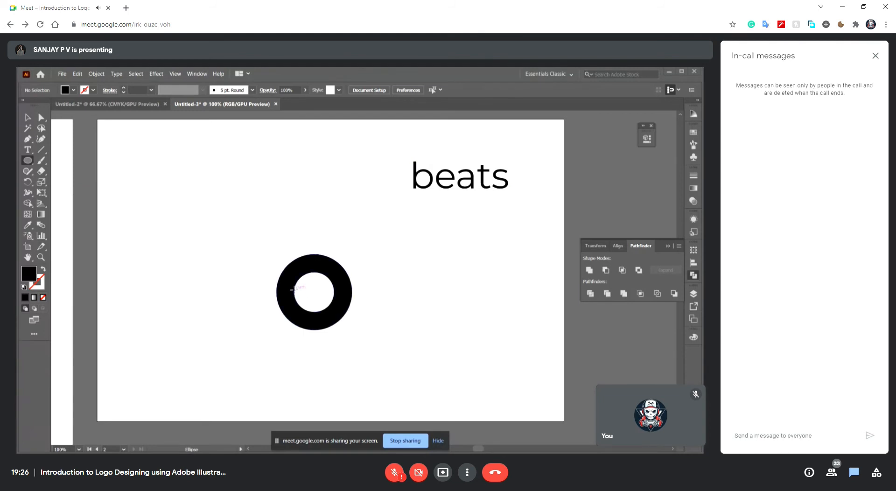
{"action": "left_click", "coordinate": [27, 162]}
{"action": "left_click", "coordinate": [72, 214]}
{"action": "left_click_drag", "start_coordinate": [295, 289], "coordinate": [276, 186]}
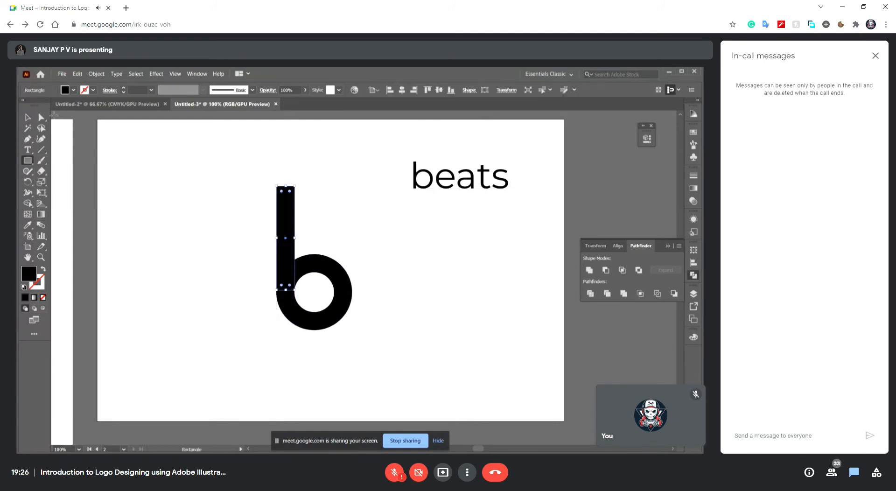
{"action": "key", "text": "v"}
{"action": "left_click", "coordinate": [338, 252]}
Round the corners of the "b" stem fully so that both ends become semicircular
{"action": "key", "text": "ctrl+equal"}
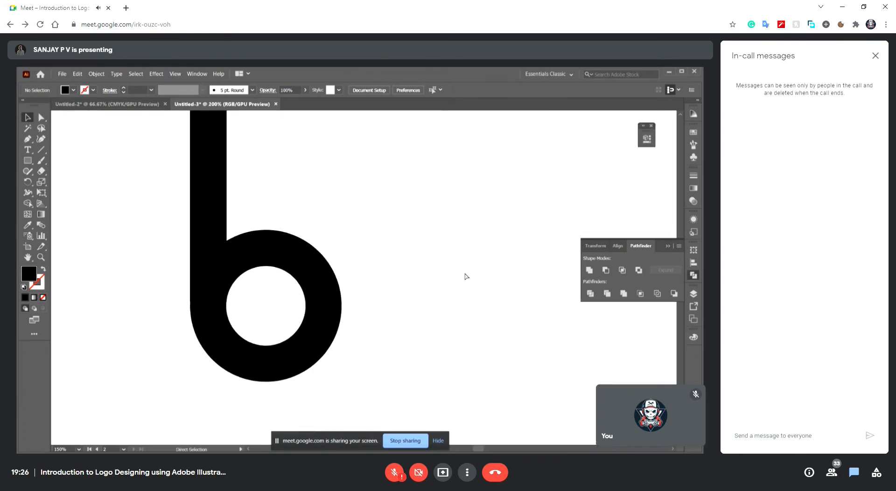
{"action": "scroll", "coordinate": [186, 181], "scroll_direction": "up", "scroll_amount": 2}
{"action": "left_click", "coordinate": [209, 183]}
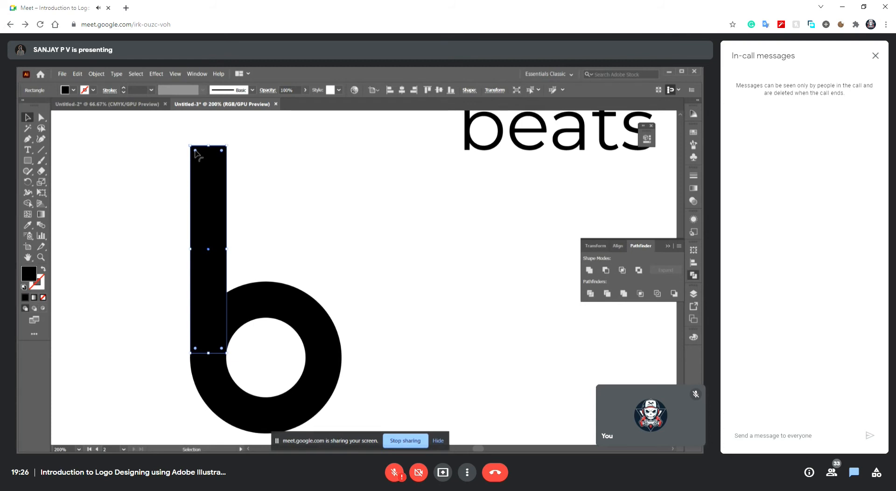
{"action": "left_click_drag", "start_coordinate": [196, 152], "coordinate": [210, 183]}
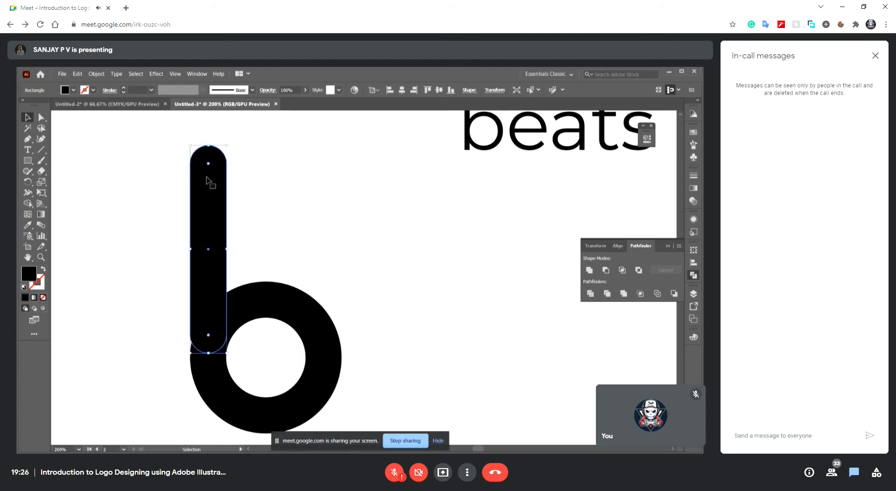
{"action": "key", "text": "ctrl+z"}
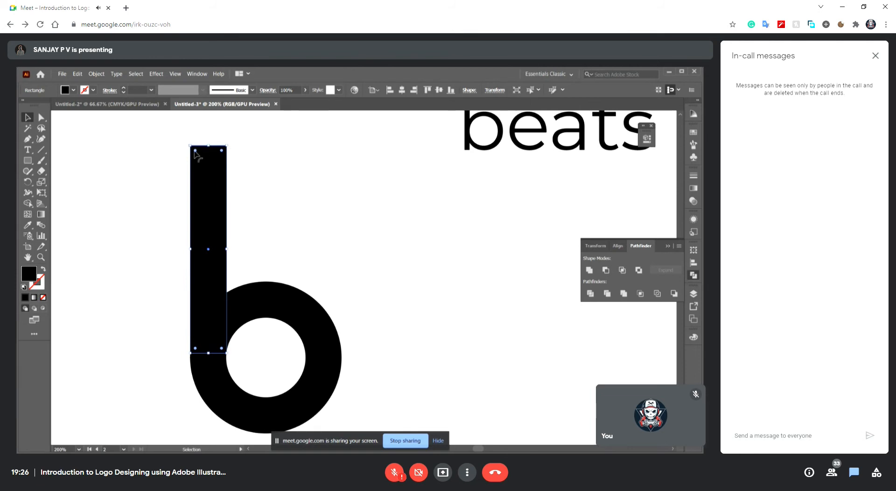
{"action": "left_click_drag", "start_coordinate": [195, 151], "coordinate": [208, 206]}
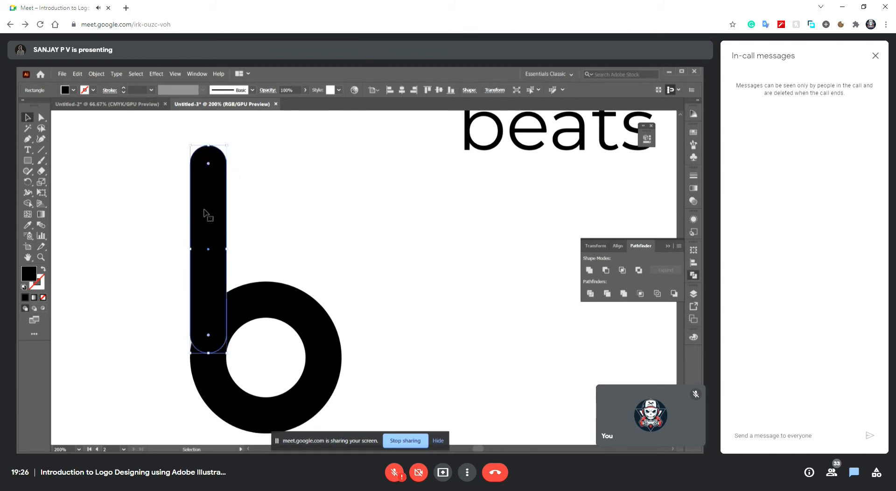
{"action": "left_click", "coordinate": [118, 188]}
Move the rounded stem slightly down so its lower end merges into the left side of the ring
{"action": "key", "text": "a"}
{"action": "key", "text": "ctrl+plus"}
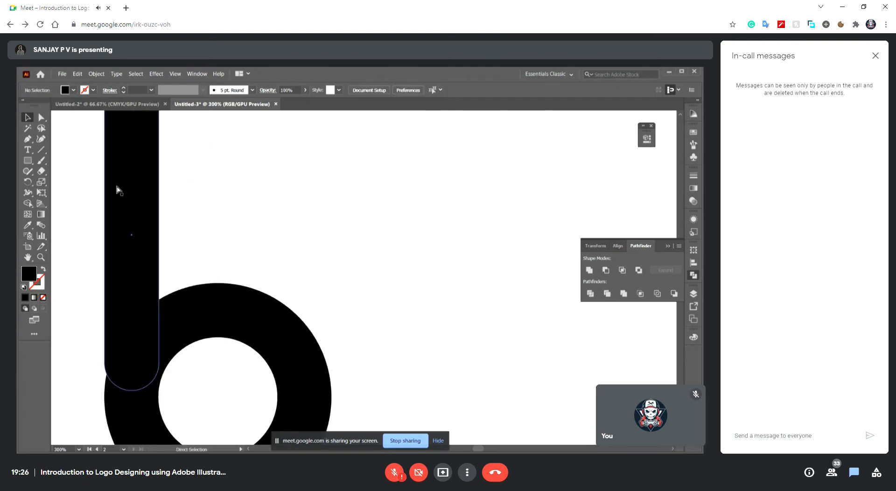
{"action": "key", "text": "ctrl+minus"}
{"action": "key", "text": "ctrl+minus"}
{"action": "key", "text": "ctrl+plus"}
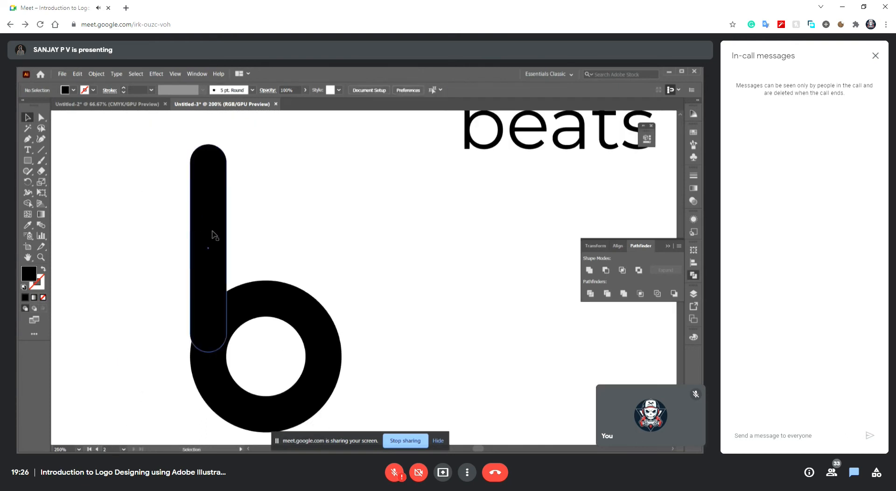
{"action": "left_click_drag", "start_coordinate": [212, 232], "coordinate": [208, 255]}
{"action": "left_click", "coordinate": [410, 240]}
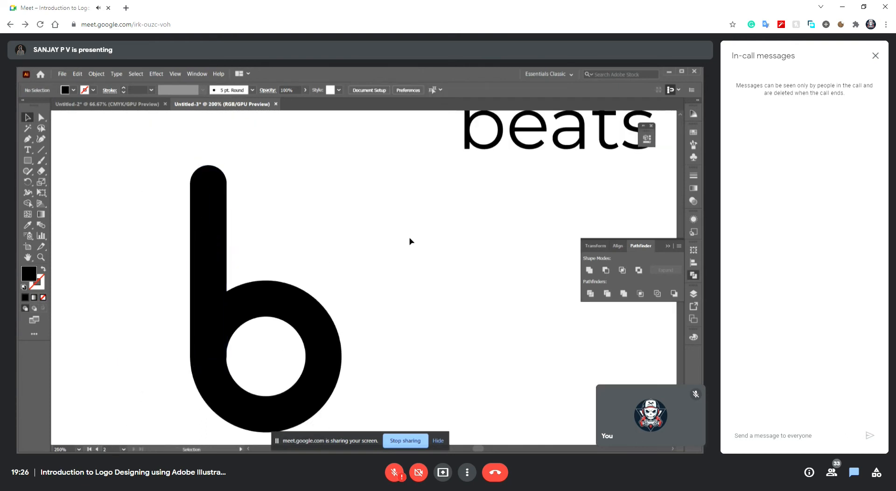
Examine the "b" shape and the "beats" text on the second artboard at several magnifications
{"action": "key", "text": "ctrl+minus"}
{"action": "key", "text": "ctrl+minus"}
{"action": "key", "text": "ctrl+minus"}
{"action": "key", "text": "ctrl+minus"}
{"action": "key", "text": "ctrl+plus"}
{"action": "key", "text": "ctrl+plus"}
{"action": "key", "text": "v"}
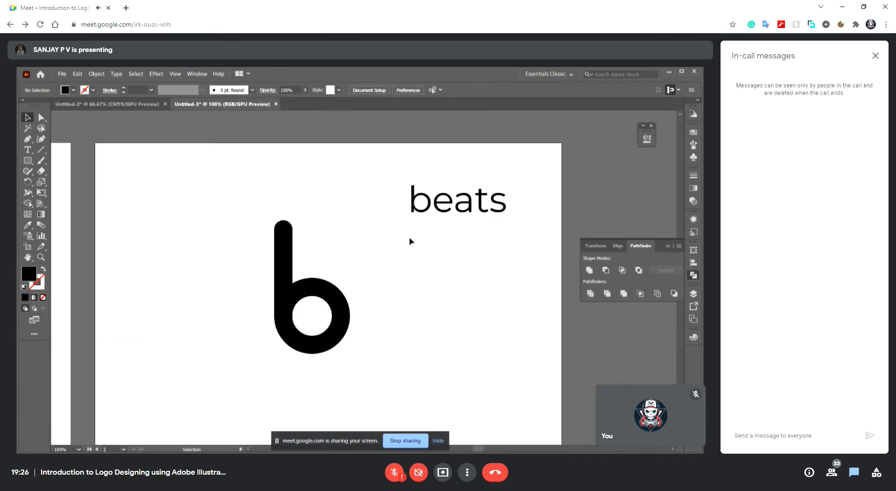
{"action": "key", "text": "ctrl+plus"}
{"action": "key", "text": "ctrl+minus"}
{"action": "key", "text": "ctrl+minus"}
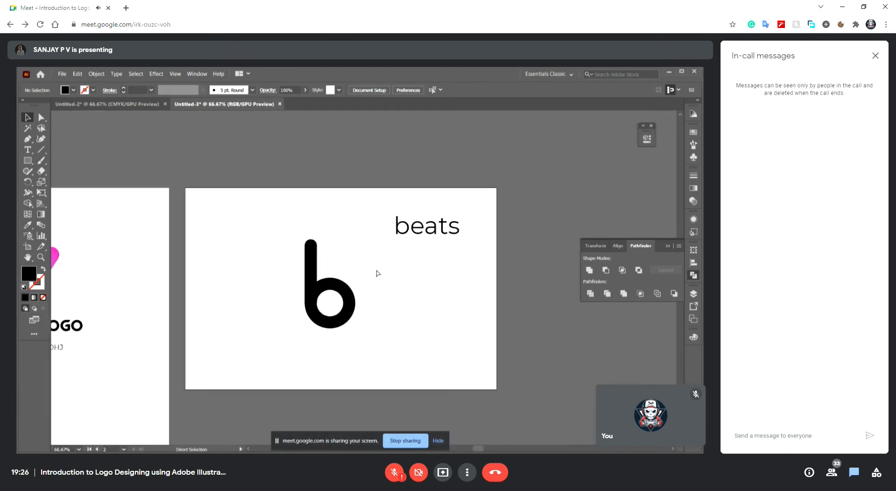
Try to unite the stem and the ring of the "b" into a single shape
{"action": "key", "text": "ctrl+plus"}
{"action": "left_click_drag", "start_coordinate": [214, 278], "coordinate": [333, 363]}
{"action": "left_click", "coordinate": [589, 270]}
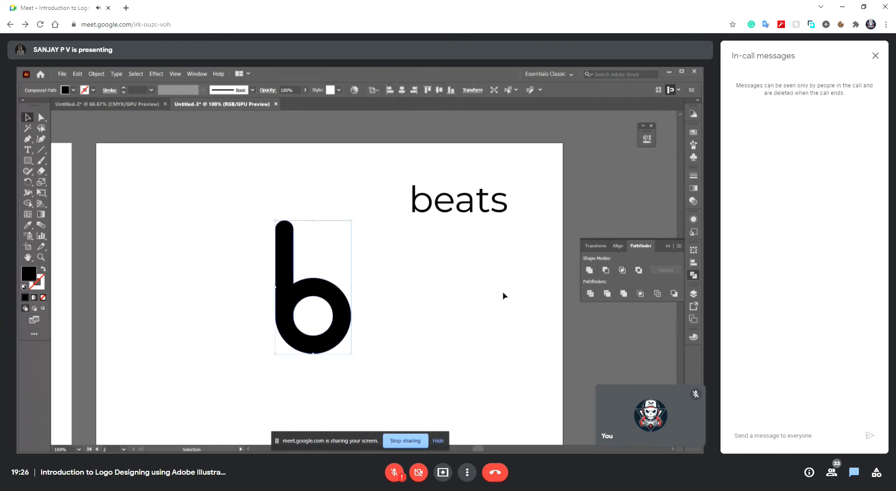
{"action": "left_click", "coordinate": [422, 310]}
{"action": "key", "text": "ctrl+plus"}
{"action": "scroll", "coordinate": [420, 308], "scroll_direction": "down", "scroll_amount": 3}
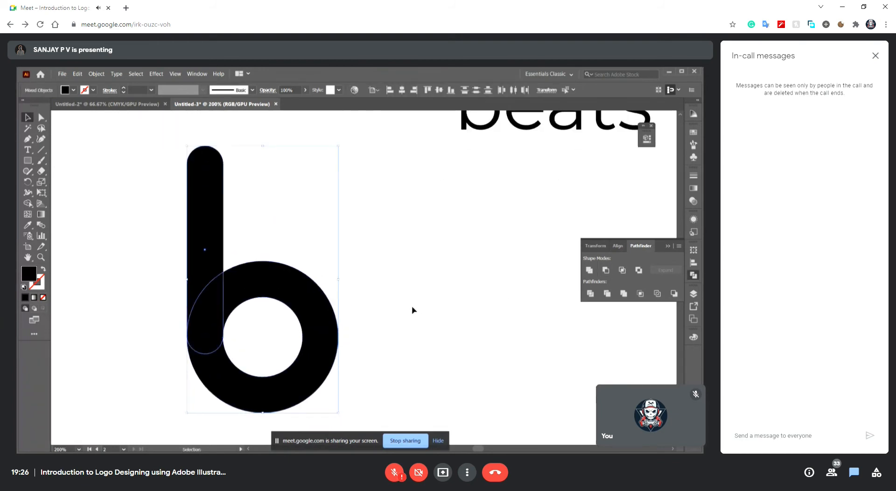
Adjust the stem's rounded lower end where it overlaps the left side of the ring
{"action": "left_click", "coordinate": [204, 280]}
{"action": "key", "text": "ctrl+plus"}
{"action": "key", "text": "ctrl+plus"}
{"action": "key", "text": "ctrl+plus"}
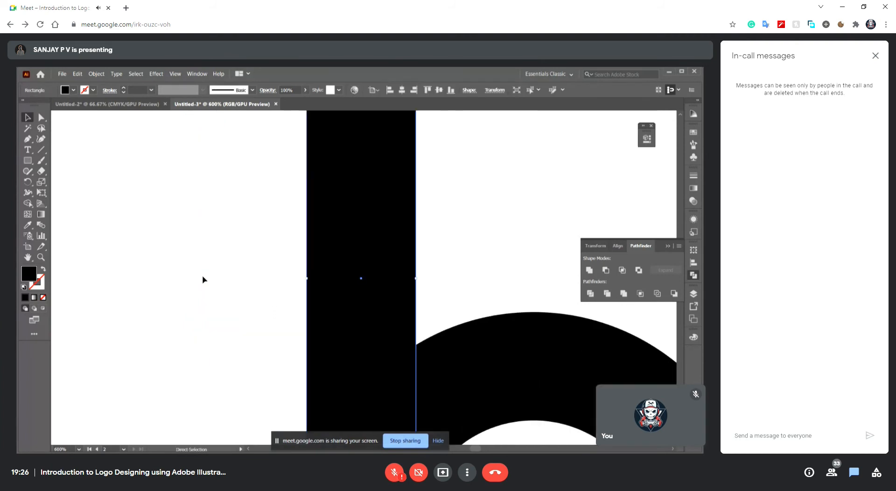
{"action": "scroll", "coordinate": [204, 280], "scroll_direction": "down", "scroll_amount": 3}
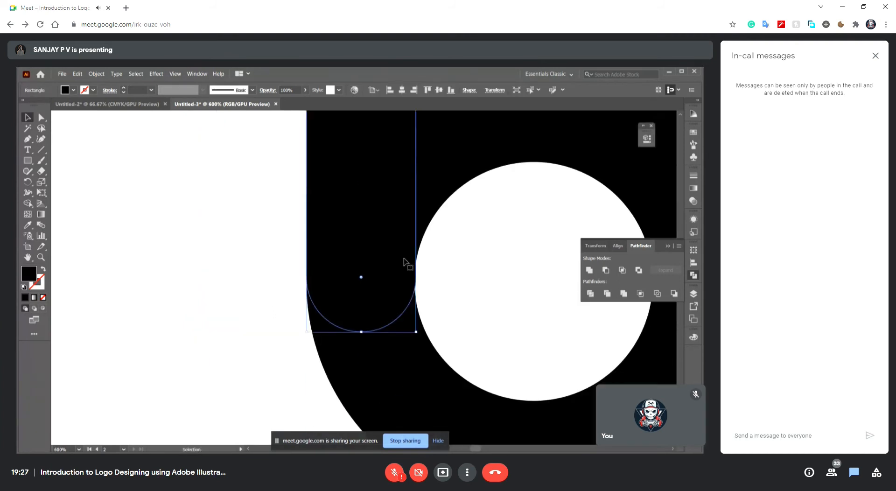
{"action": "left_click_drag", "start_coordinate": [416, 332], "coordinate": [402, 313]}
{"action": "left_click", "coordinate": [102, 297]}
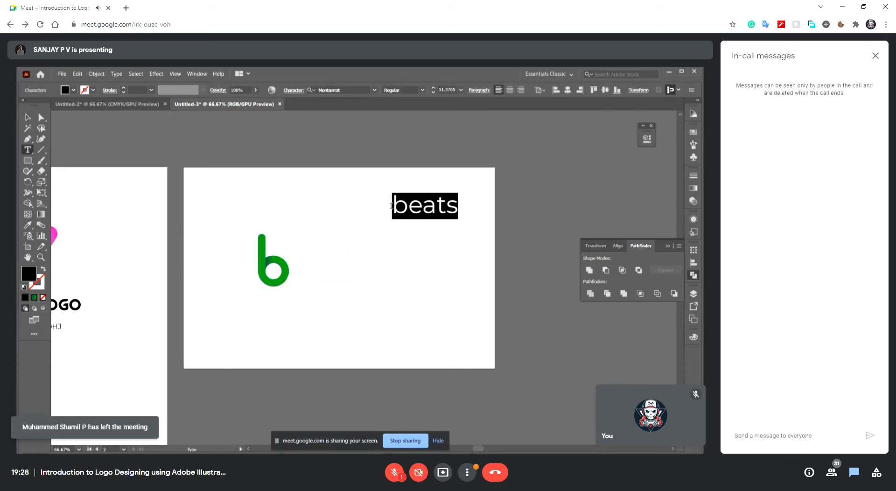
Shorten the "beats" text to "eats" and place it, enlarged to about 116.3 pt, directly beside the green "b" symbol
{"action": "left_click", "coordinate": [391, 205]}
{"action": "key", "text": "Delete"}
{"action": "key", "text": "Escape"}
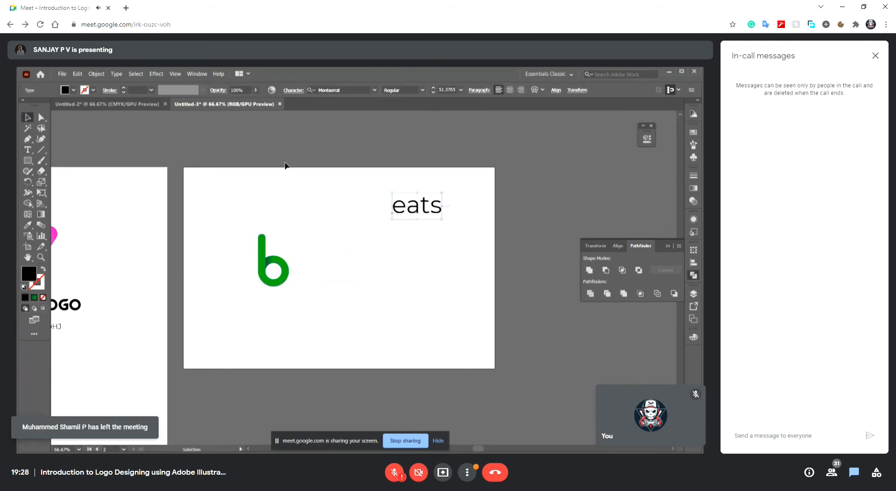
{"action": "left_click_drag", "start_coordinate": [441, 218], "coordinate": [368, 263]}
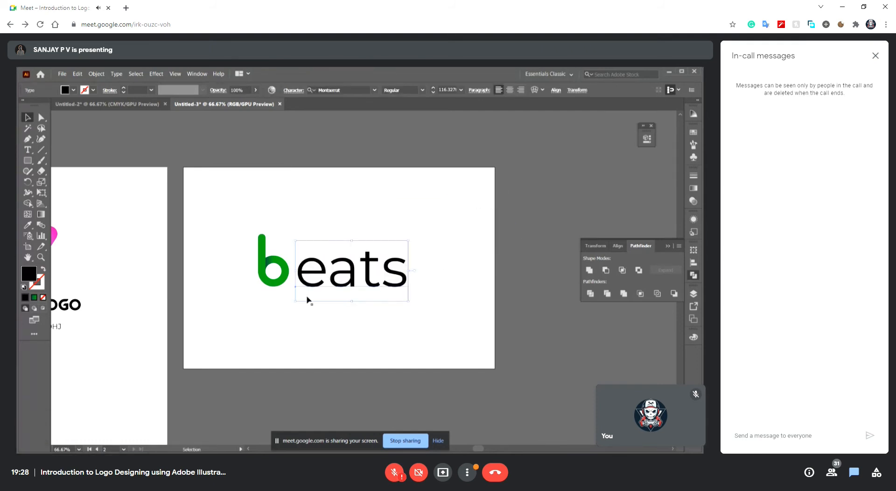
Set the "eats" text in the Montserrat SemiBold font
{"action": "left_click", "coordinate": [347, 88]}
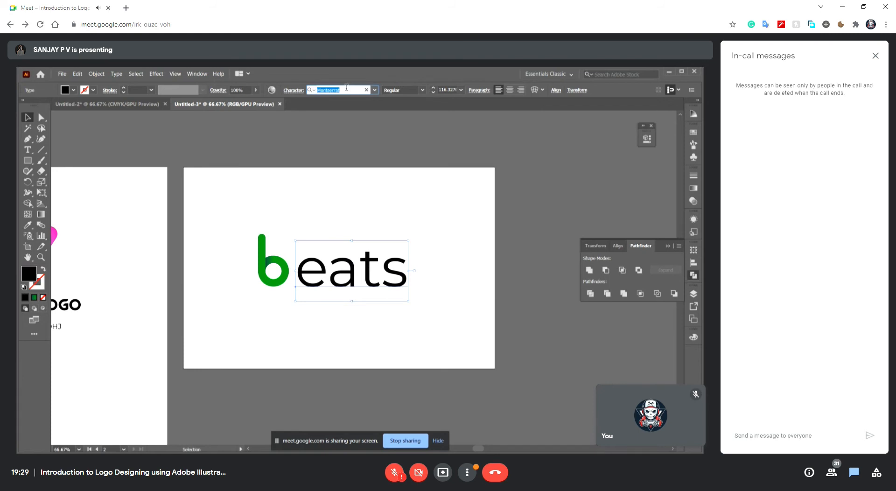
{"action": "type", "text": "mont"}
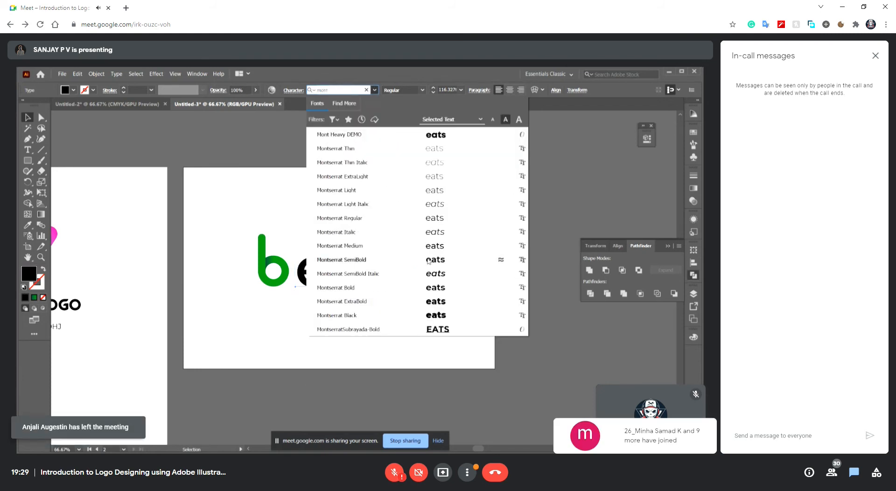
{"action": "left_click", "coordinate": [429, 261]}
{"action": "left_click", "coordinate": [216, 154]}
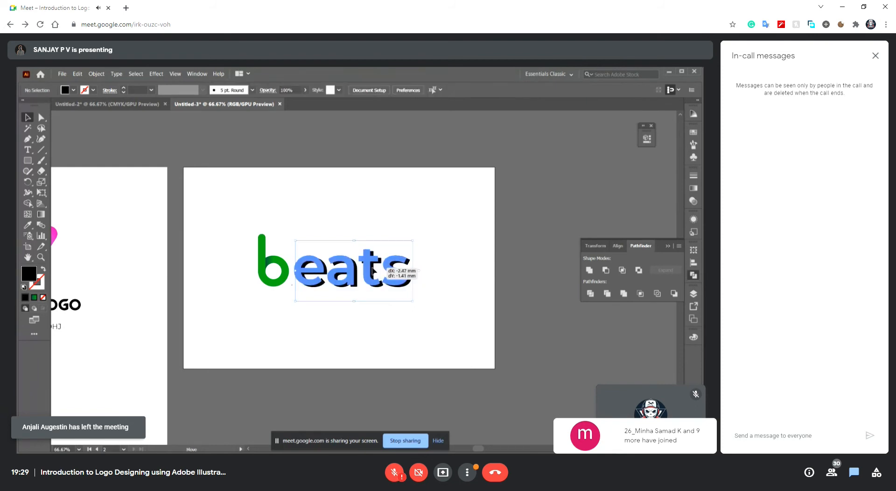
Examine the spacing and weight of the "beats" wordmark at several magnifications
{"action": "key", "text": "ctrl+minus"}
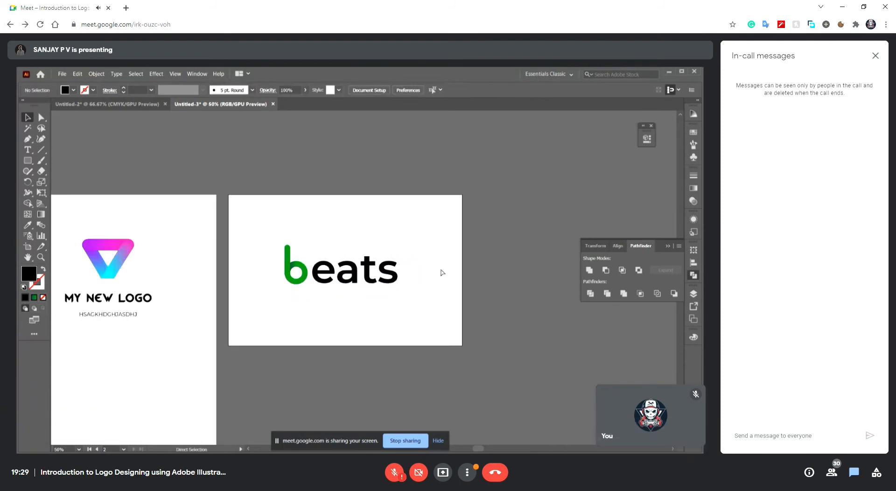
{"action": "key", "text": "ctrl+minus"}
{"action": "key", "text": "ctrl+minus"}
{"action": "key", "text": "ctrl+plus"}
{"action": "key", "text": "ctrl+plus"}
{"action": "key", "text": "ctrl+plus"}
{"action": "key", "text": "ctrl+plus"}
{"action": "key", "text": "ctrl+plus"}
{"action": "key", "text": "ctrl+plus"}
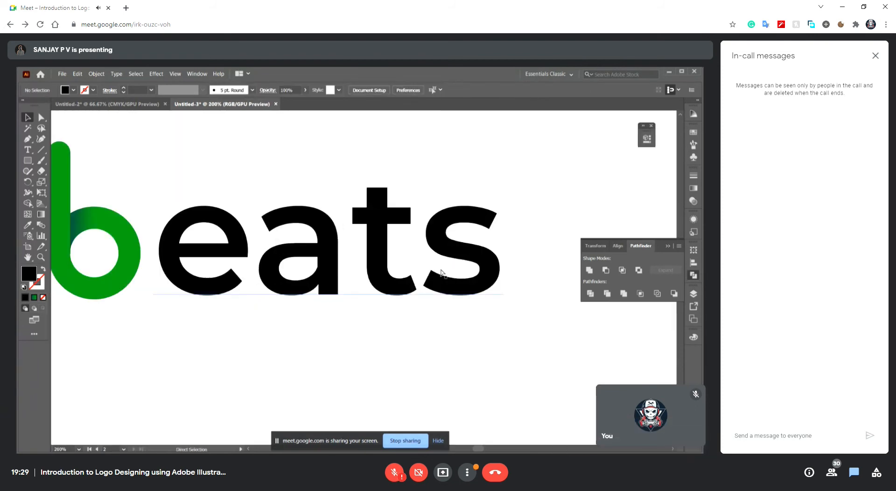
{"action": "key", "text": "ctrl+minus"}
{"action": "key", "text": "ctrl+minus"}
{"action": "key", "text": "ctrl+minus"}
{"action": "key", "text": "ctrl+minus"}
{"action": "key", "text": "ctrl+minus"}
{"action": "key", "text": "ctrl+minus"}
{"action": "key", "text": "ctrl+plus"}
{"action": "key", "text": "ctrl+plus"}
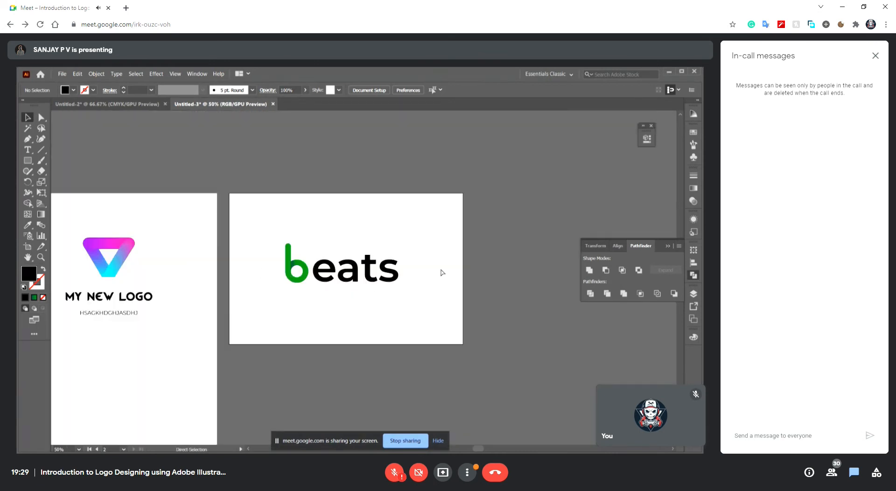
{"action": "key", "text": "ctrl+plus"}
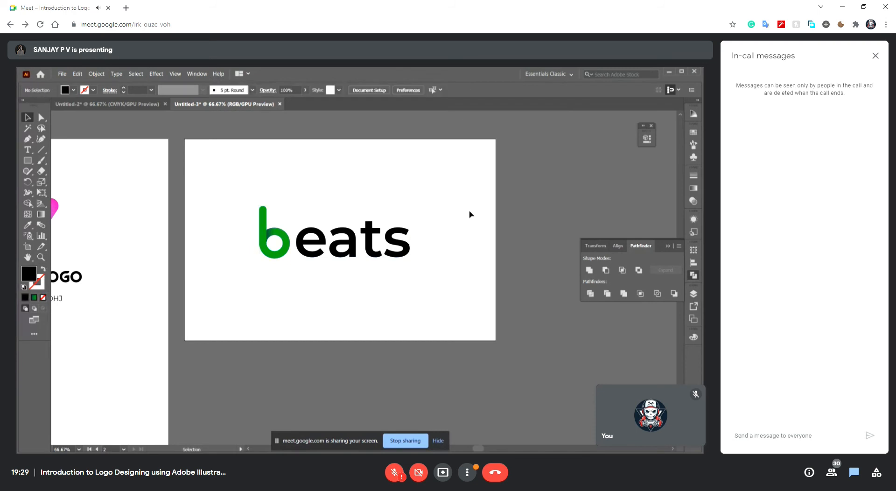
{"action": "key", "text": "ctrl+minus"}
{"action": "key", "text": "ctrl+minus"}
{"action": "key", "text": "ctrl+plus"}
{"action": "key", "text": "ctrl+plus"}
{"action": "key", "text": "ctrl+plus"}
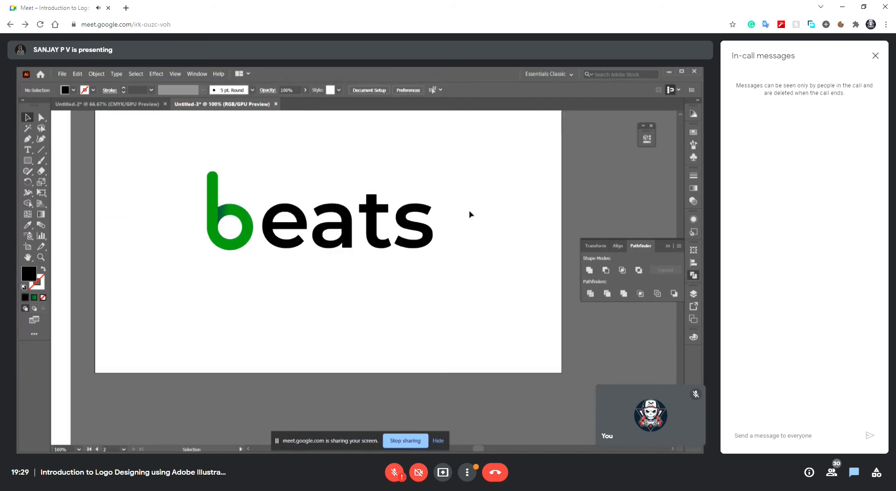
{"action": "key", "text": "ctrl+minus"}
{"action": "key", "text": "ctrl+minus"}
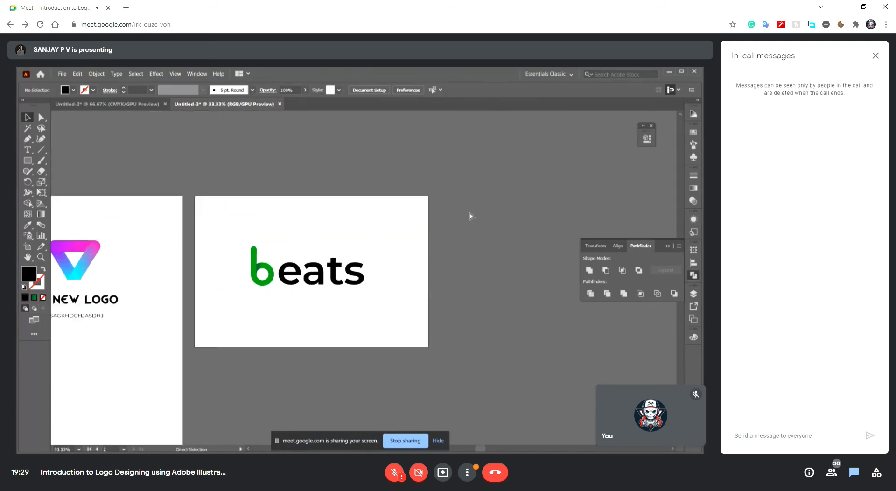
{"action": "key", "text": "ctrl+plus"}
{"action": "key", "text": "ctrl+plus"}
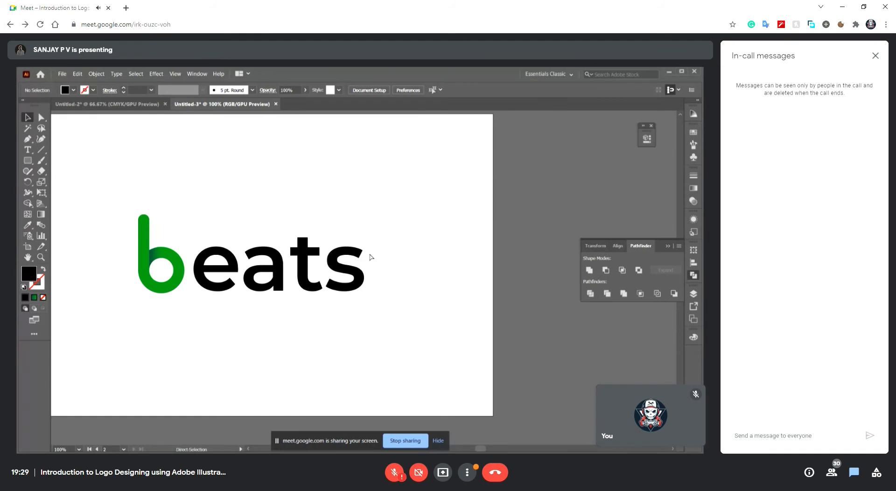
Convert the "eats" text to outlines
{"action": "key", "text": "ctrl+plus"}
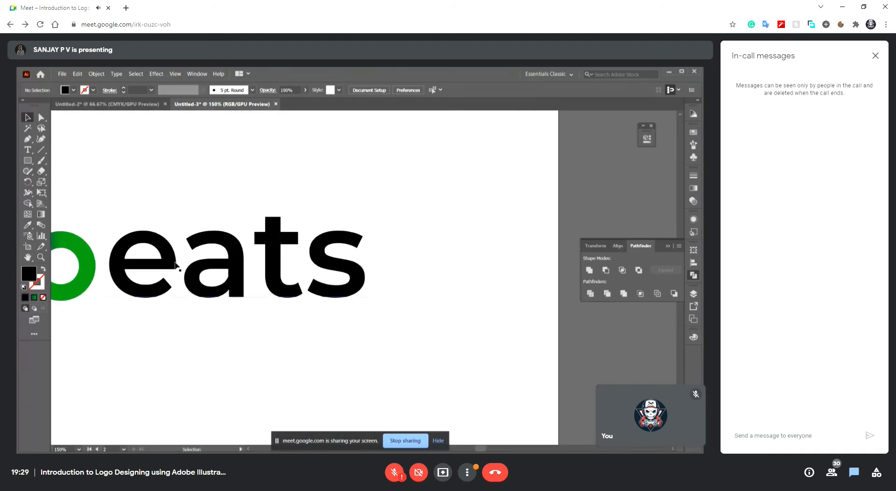
{"action": "left_click", "coordinate": [249, 267]}
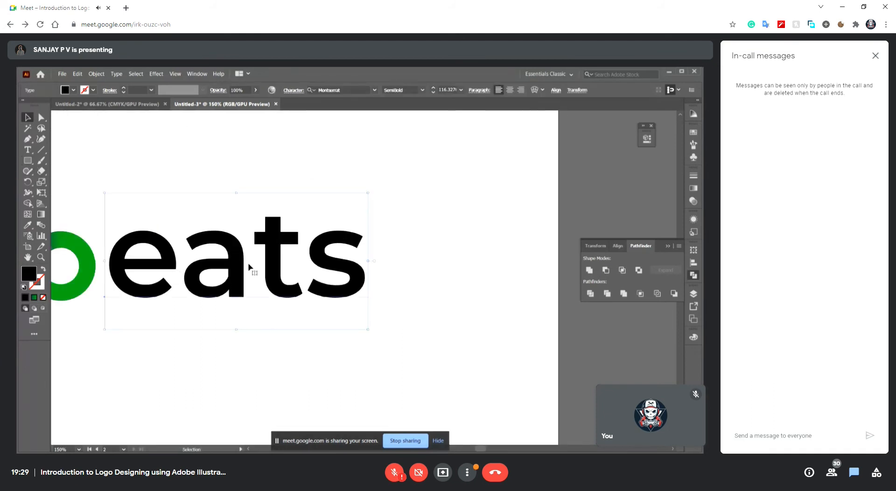
{"action": "left_click", "coordinate": [158, 75]}
{"action": "mouse_move", "coordinate": [117, 74]}
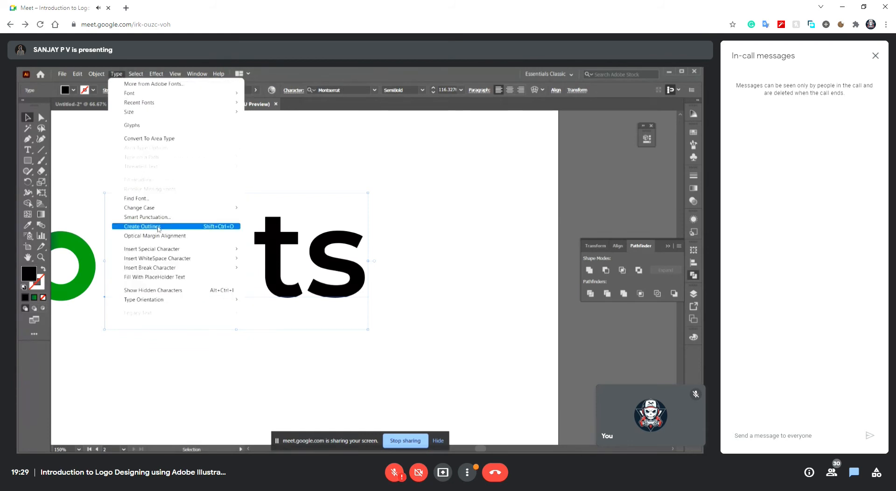
{"action": "left_click", "coordinate": [158, 228]}
{"action": "left_click", "coordinate": [416, 387]}
{"action": "left_click", "coordinate": [157, 198]}
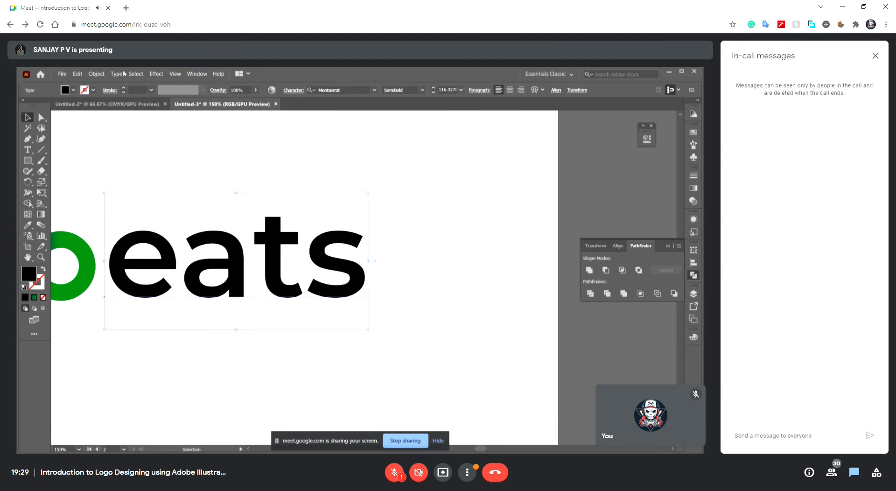
{"action": "left_click", "coordinate": [117, 74]}
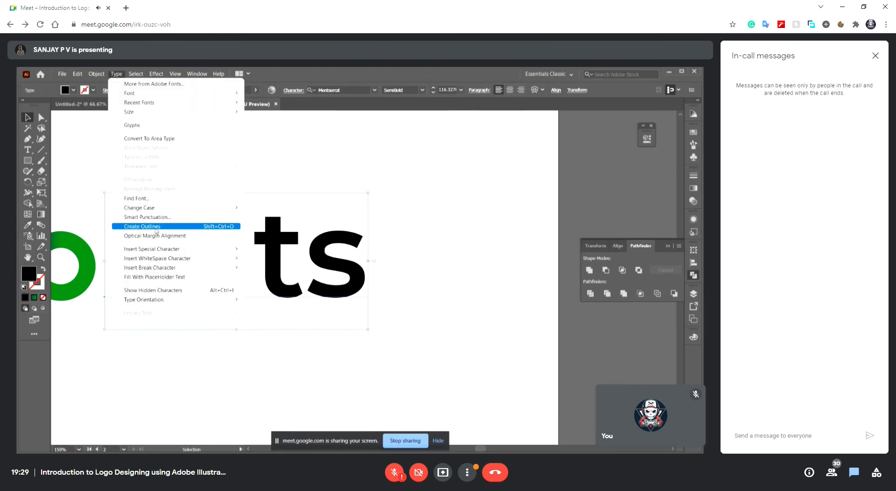
{"action": "left_click", "coordinate": [155, 228]}
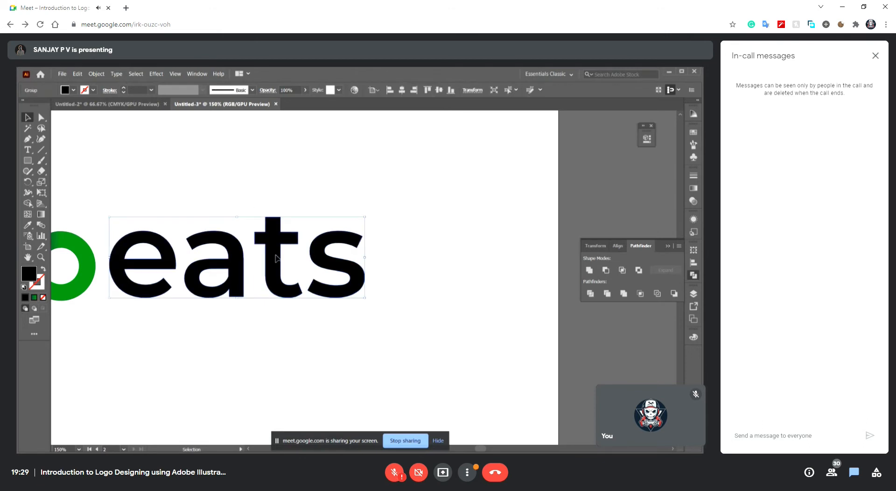
Draw a thin horizontal black rectangle across the upper stem of the "t", just above its crossbar
{"action": "left_click", "coordinate": [27, 161]}
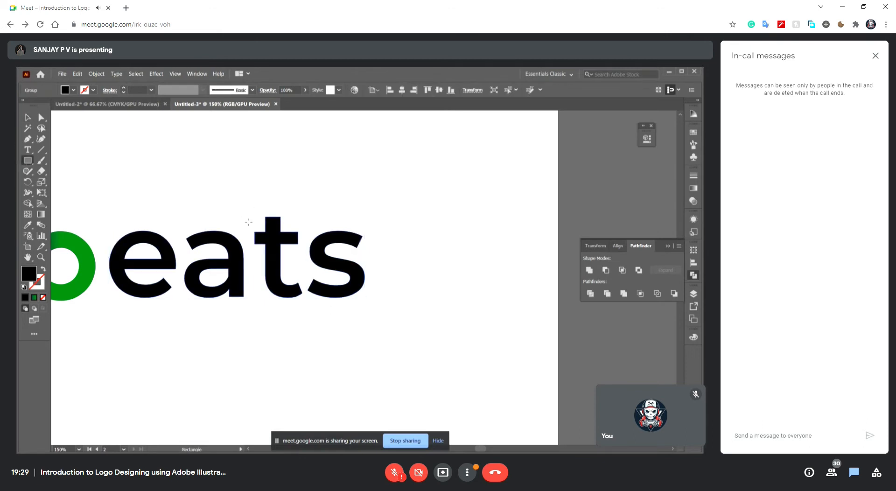
{"action": "left_click_drag", "start_coordinate": [248, 224], "coordinate": [269, 227]}
{"action": "left_click", "coordinate": [28, 117]}
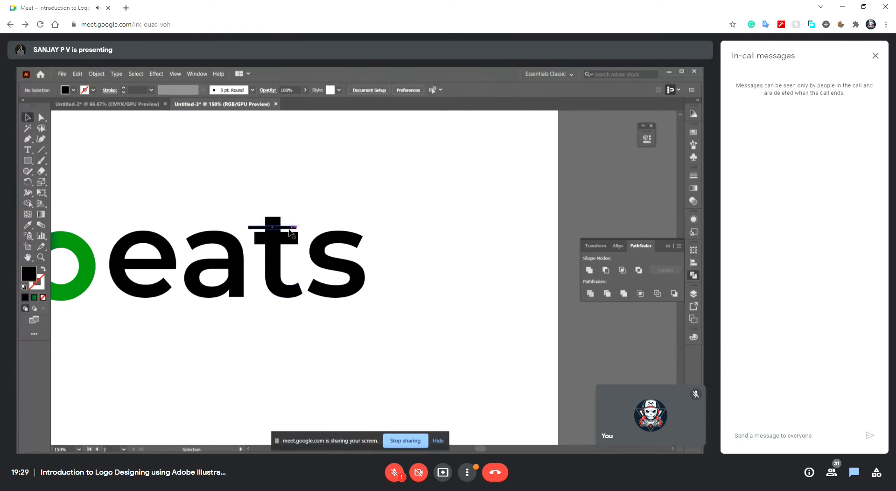
Ungroup the outlined "eats" letters so that each letter can be edited separately
{"action": "left_click", "coordinate": [277, 246], "text": "shift"}
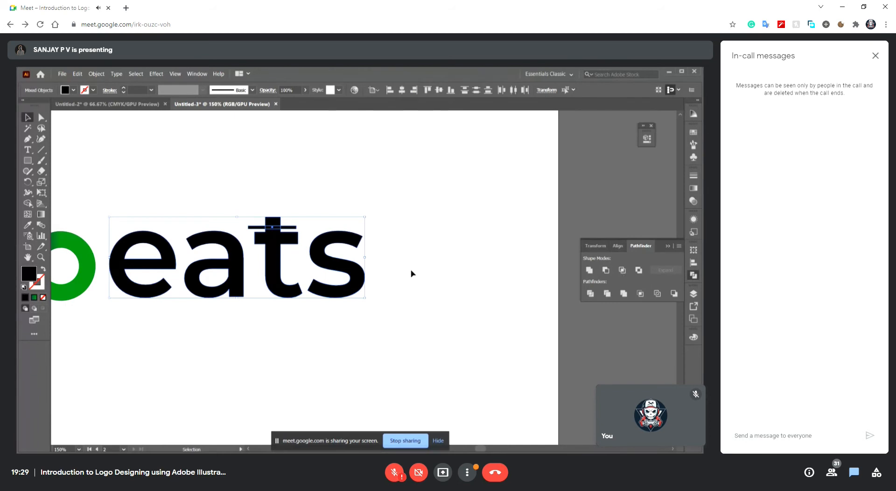
{"action": "left_click", "coordinate": [413, 273]}
{"action": "left_click", "coordinate": [322, 247]}
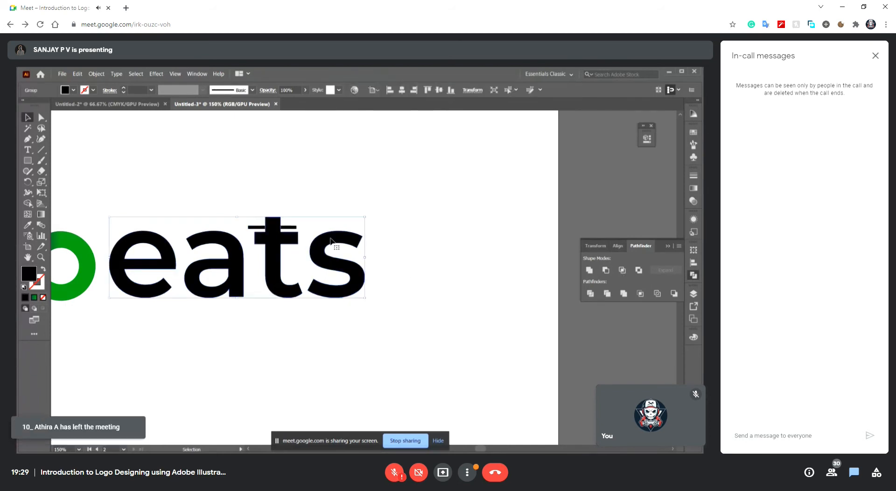
{"action": "right_click", "coordinate": [333, 240]}
{"action": "left_click", "coordinate": [367, 312]}
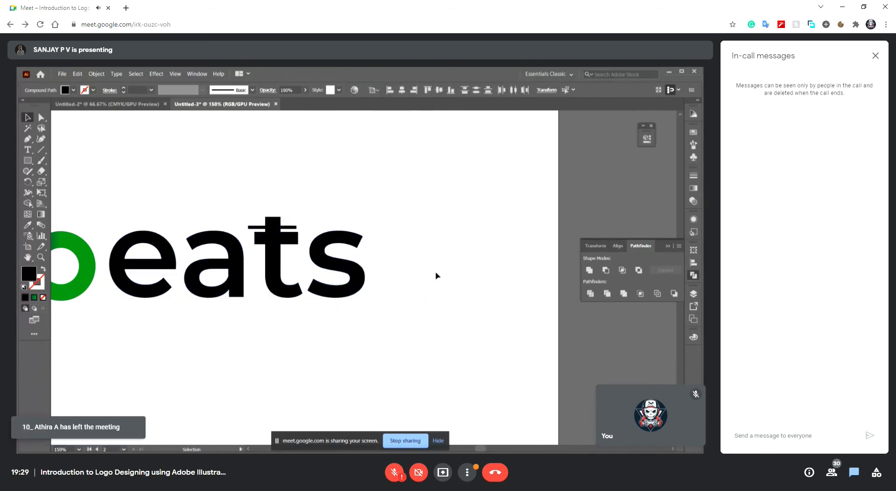
Subtract the thin rectangle from the "t" with Minus Front to cut a gap above its crossbar
{"action": "left_click", "coordinate": [264, 229]}
{"action": "left_click", "coordinate": [292, 229], "text": "shift"}
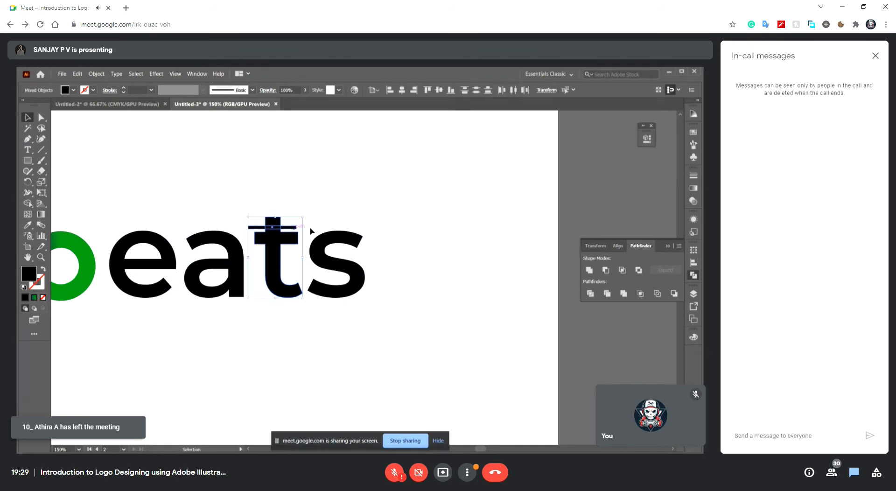
{"action": "left_click", "coordinate": [606, 271]}
{"action": "left_click", "coordinate": [386, 236]}
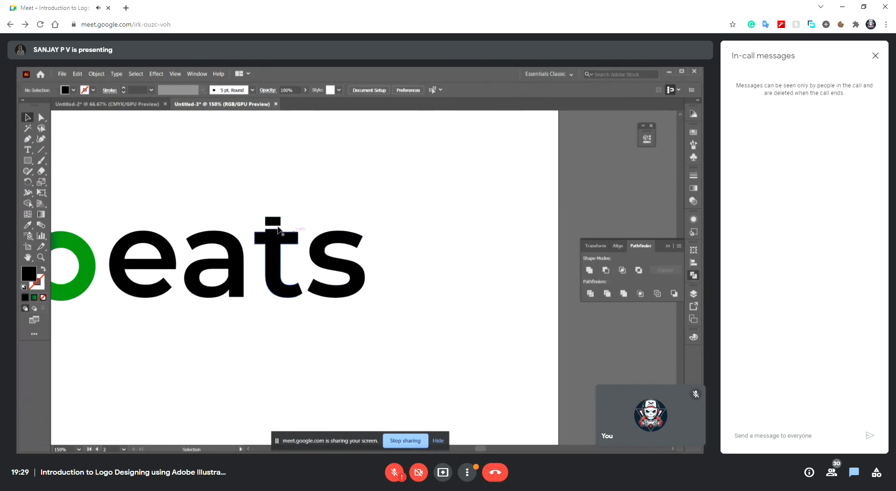
Ungroup the cut "t" so that its top block is separate from the rest of the letter
{"action": "scroll", "coordinate": [369, 237], "scroll_direction": "left", "scroll_amount": 3}
{"action": "left_click", "coordinate": [356, 236]}
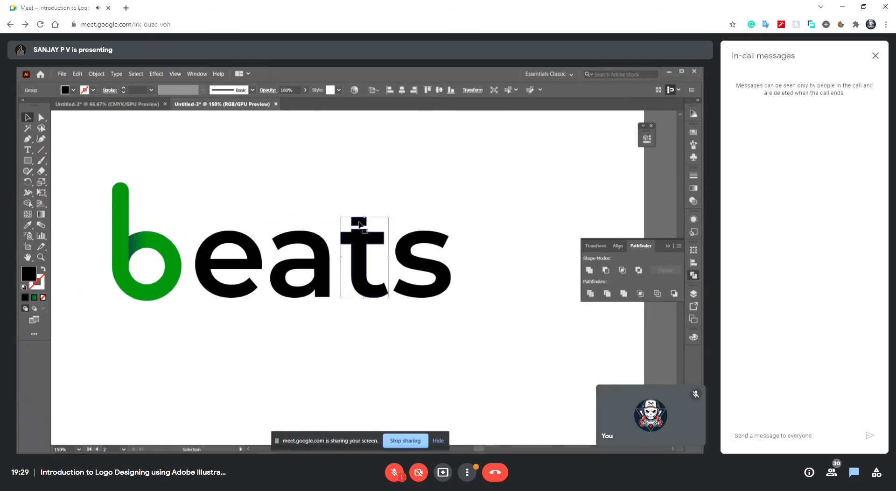
{"action": "right_click", "coordinate": [364, 223]}
{"action": "left_click", "coordinate": [380, 210]}
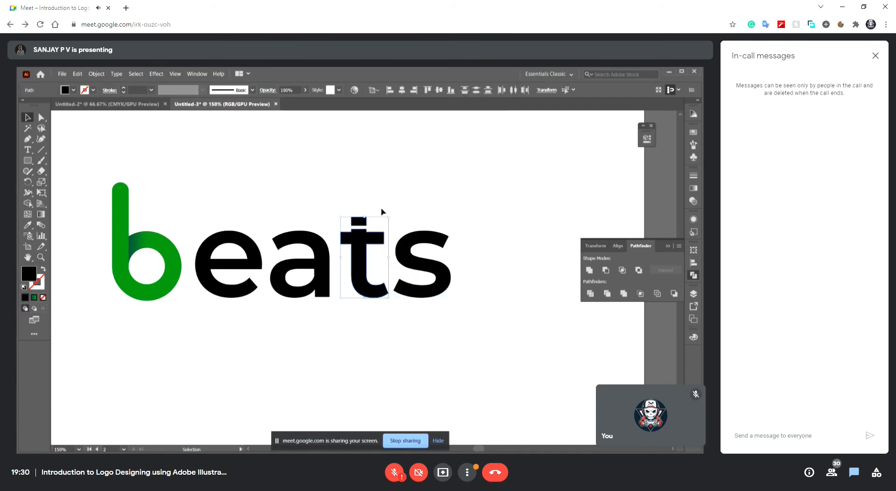
Recolor the separated top block of the "t" with the green sampled from the "b" using the Eyedropper
{"action": "left_click", "coordinate": [356, 225]}
{"action": "key", "text": "i"}
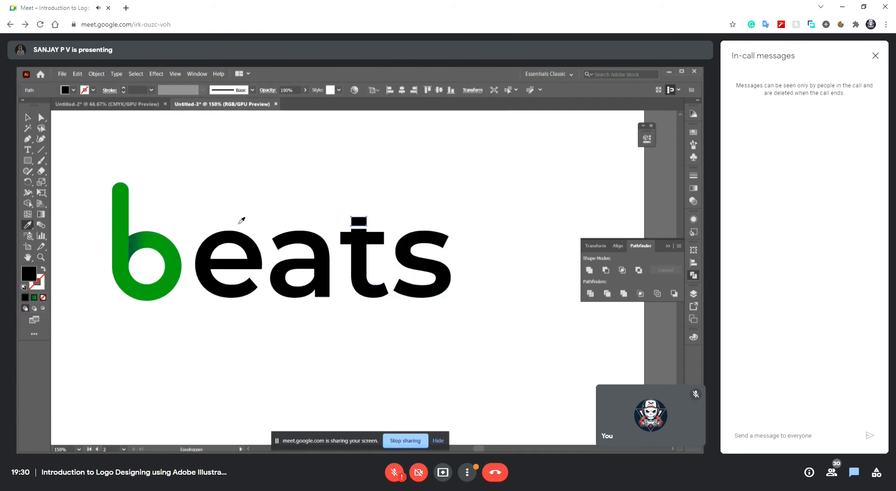
{"action": "left_click", "coordinate": [118, 197]}
{"action": "key", "text": "v"}
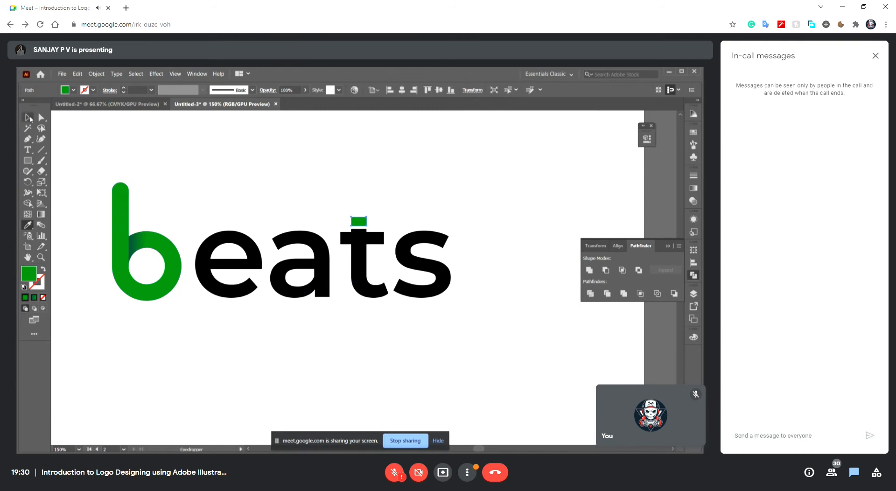
{"action": "left_click", "coordinate": [316, 208]}
Examine the finished "beats" logo with its green "t" accent at different magnifications
{"action": "key", "text": "ctrl+1"}
{"action": "key", "text": "ctrl+minus"}
{"action": "key", "text": "ctrl+minus"}
{"action": "key", "text": "ctrl+minus"}
{"action": "key", "text": "ctrl+plus"}
{"action": "key", "text": "ctrl+plus"}
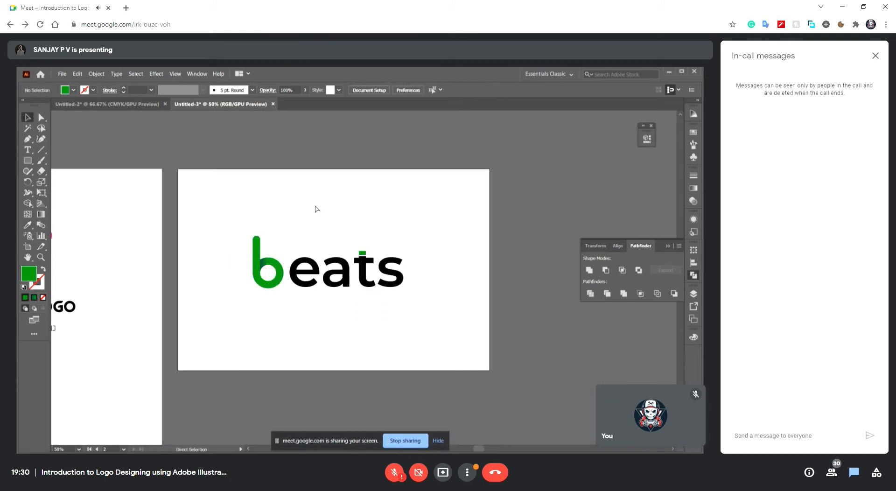
{"action": "key", "text": "ctrl+plus"}
{"action": "key", "text": "ctrl+minus"}
{"action": "key", "text": "ctrl+plus"}
{"action": "scroll", "coordinate": [260, 151], "scroll_direction": "down", "scroll_amount": 3}
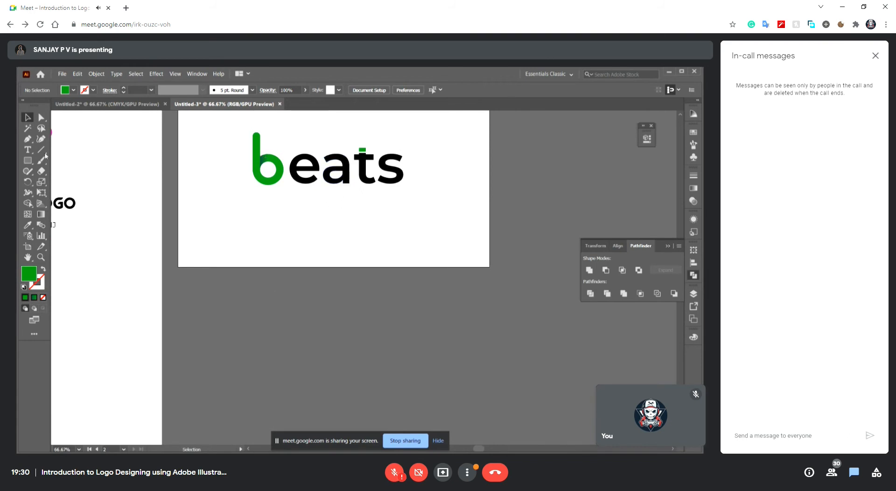